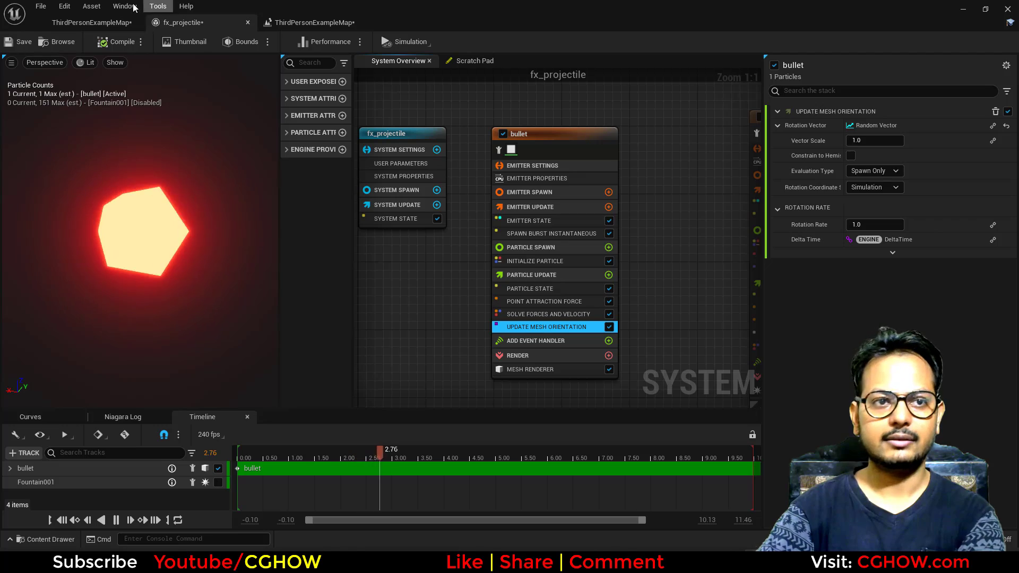
Step: Play the level and move the character around to test how the projectile follows it, and end the session
{"action": "left_click", "coordinate": [113, 21]}
{"action": "left_click", "coordinate": [579, 42]}
{"action": "key", "text": "w"}
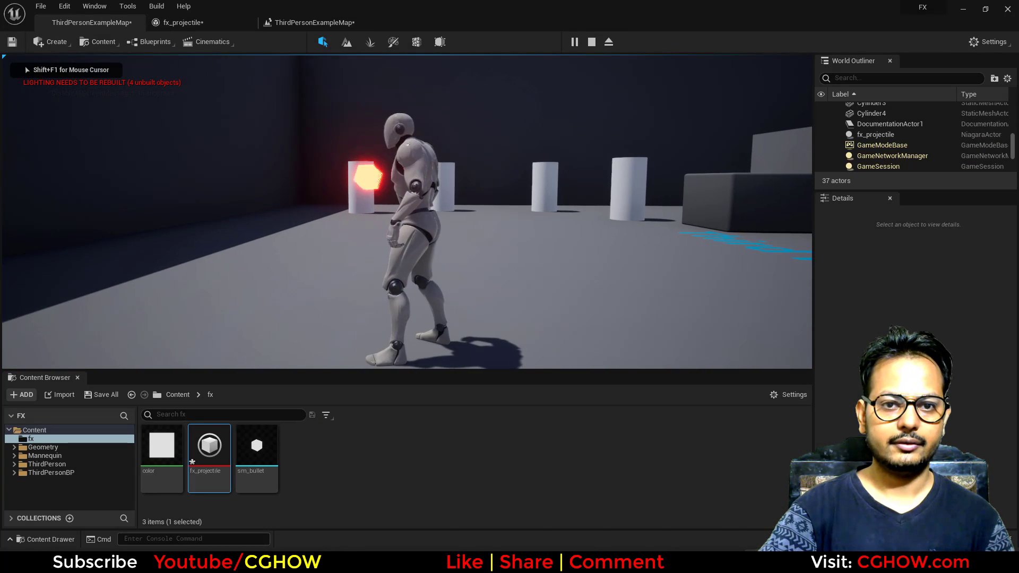
{"action": "key", "text": "a"}
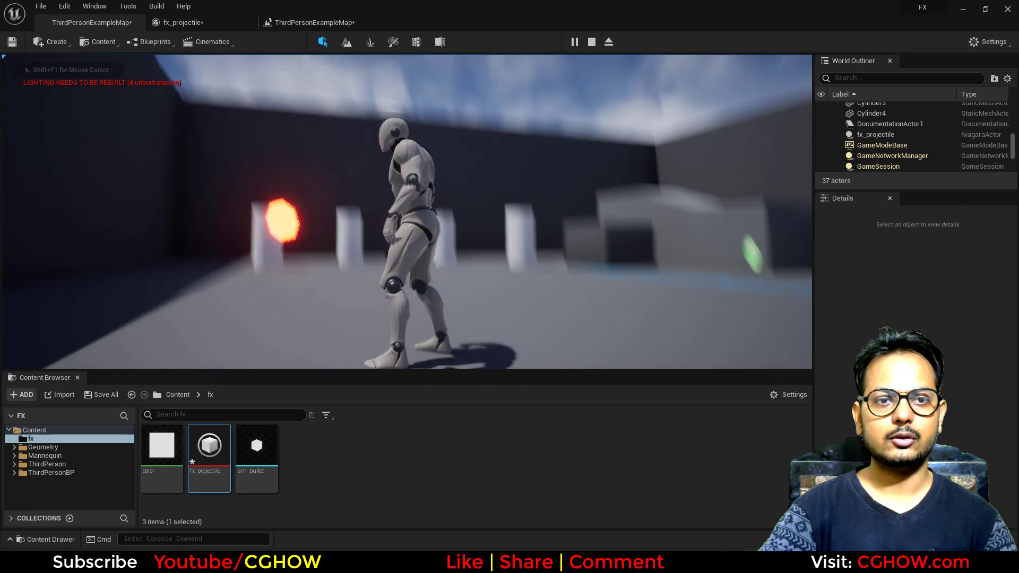
{"action": "key", "text": "Escape"}
Step: Check the bullet emitter's Initialize Particle settings in fx_projectile and play-test the level with the moving character again
{"action": "left_click", "coordinate": [192, 25]}
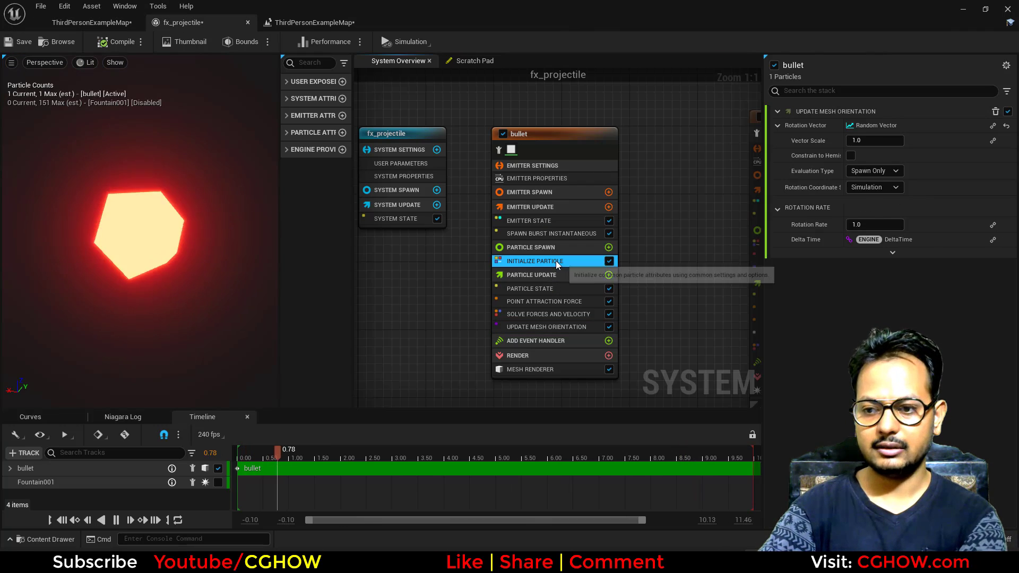
{"action": "left_click", "coordinate": [555, 260]}
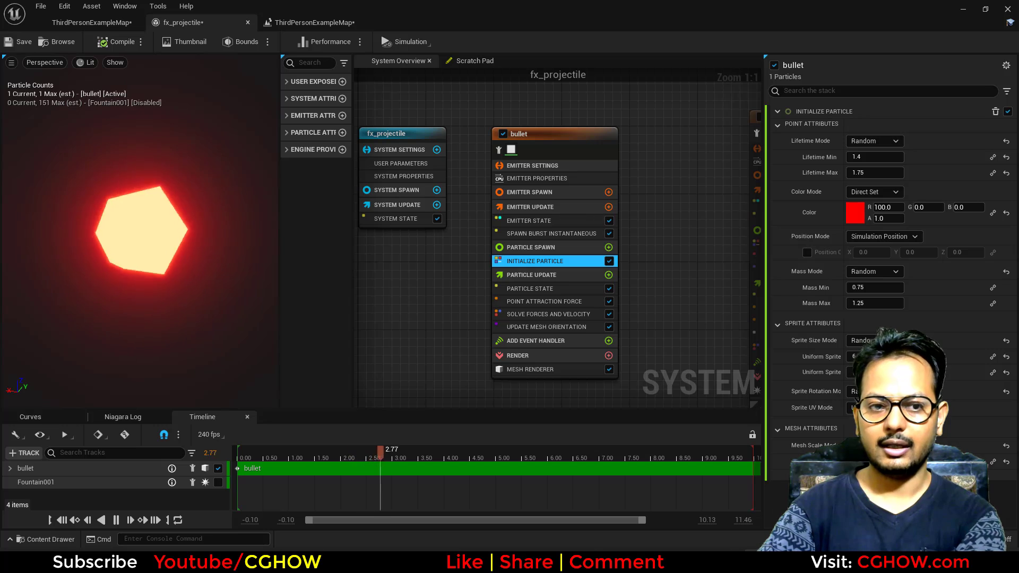
{"action": "left_click", "coordinate": [92, 23]}
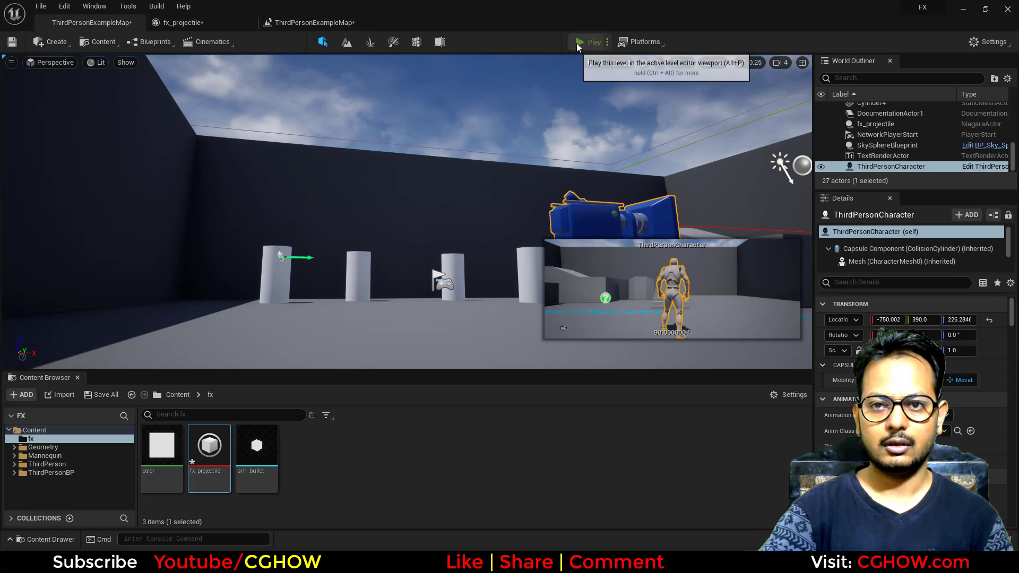
{"action": "left_click", "coordinate": [577, 42]}
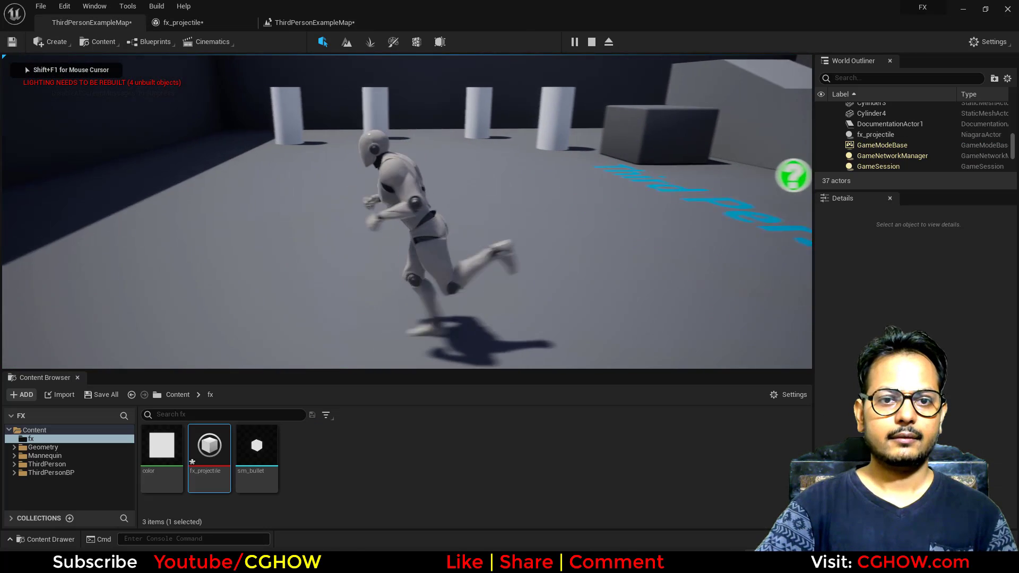
{"action": "key", "text": "a"}
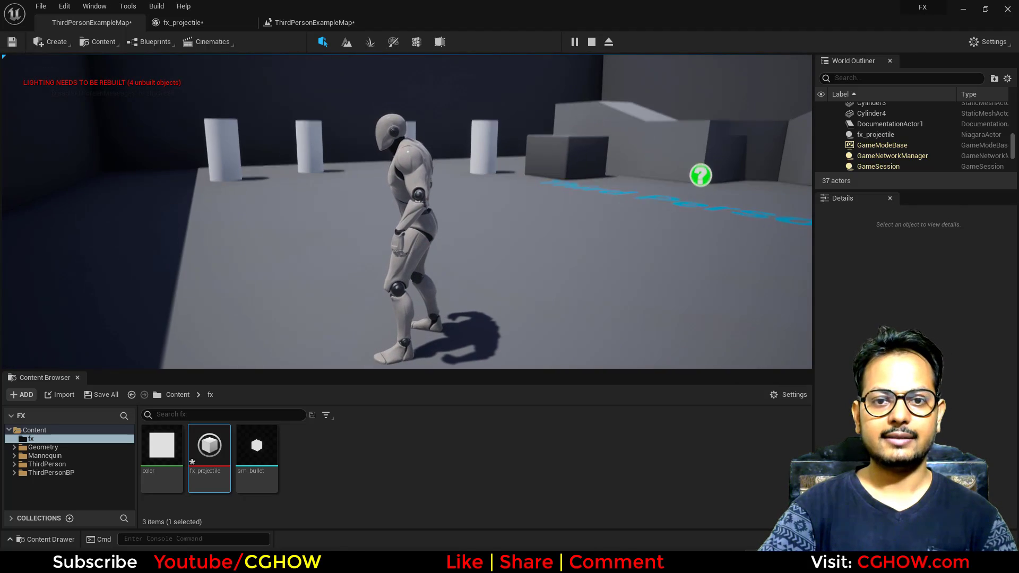
{"action": "key", "text": "Escape"}
Step: Duplicate the fx_projectile actor three times along the row, placing one copy at each of the other white cylinders
{"action": "right_click_drag", "start_coordinate": [349, 236], "coordinate": [329, 217]}
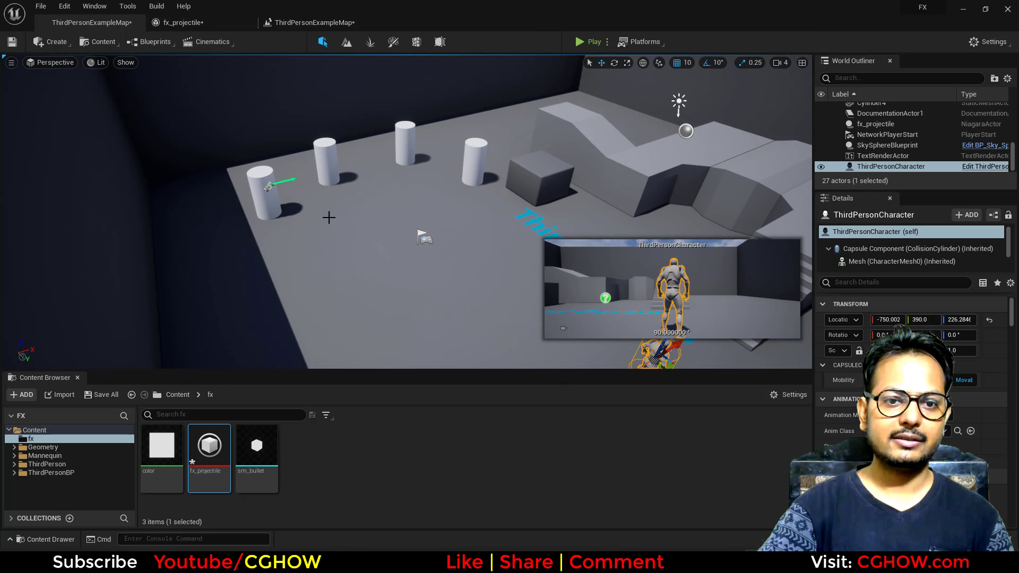
{"action": "left_click", "coordinate": [270, 189]}
{"action": "right_click_drag", "start_coordinate": [270, 189], "coordinate": [333, 214]}
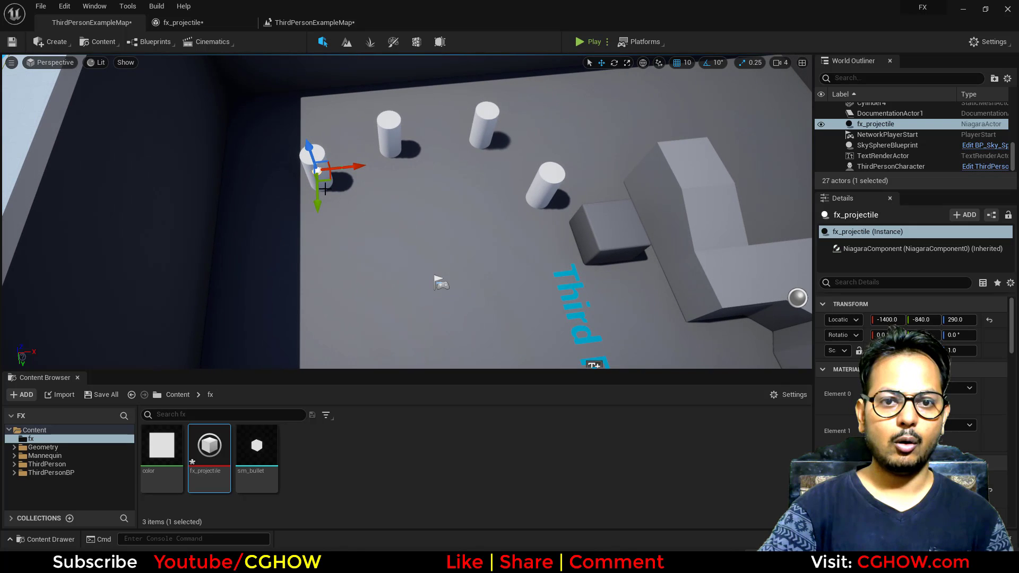
{"action": "left_click_drag", "start_coordinate": [325, 177], "coordinate": [547, 213], "text": "alt"}
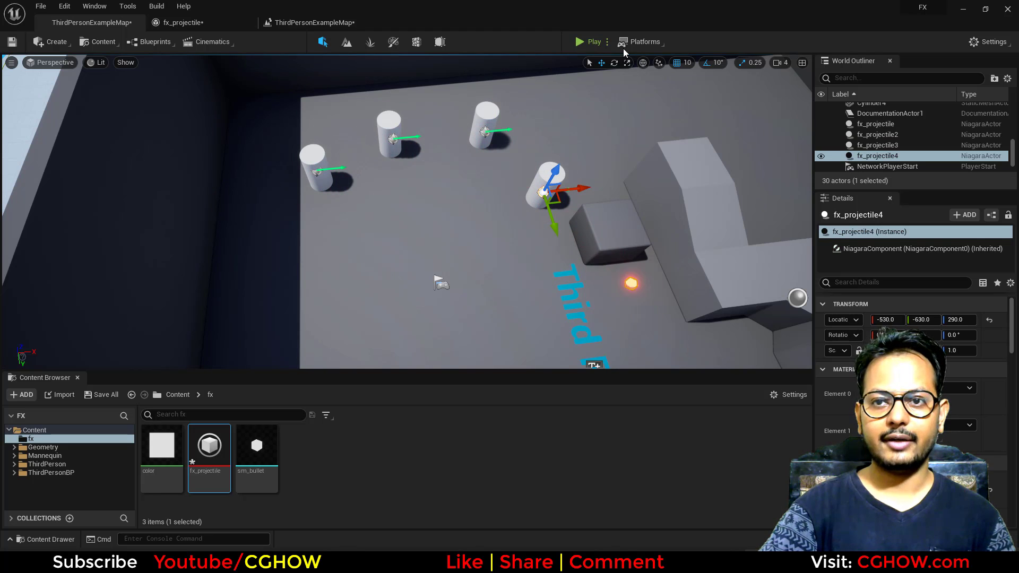
Step: Play the level with all four projectile actors in place and run the character around, and end the session
{"action": "left_click", "coordinate": [593, 42]}
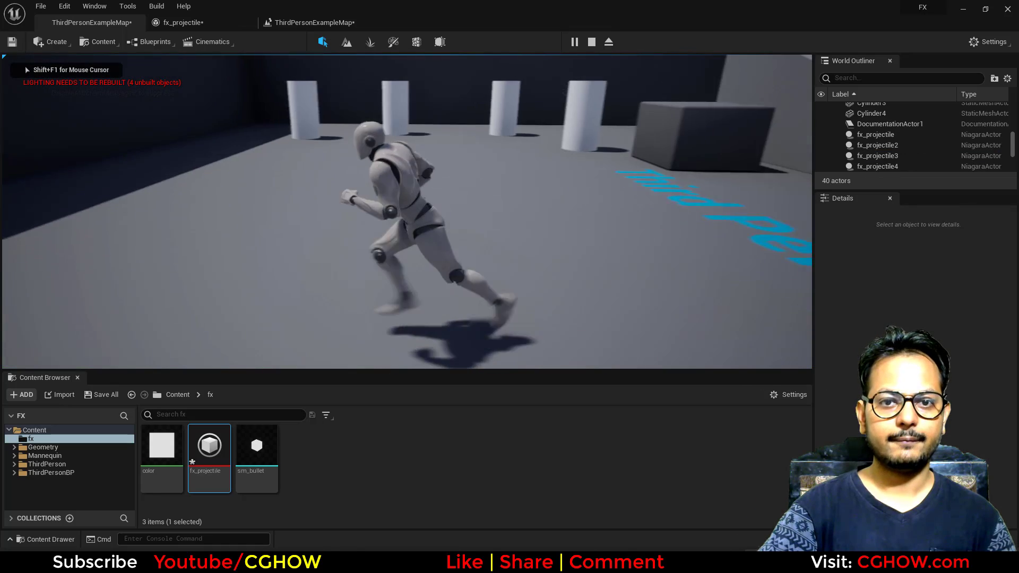
{"action": "key", "text": "d"}
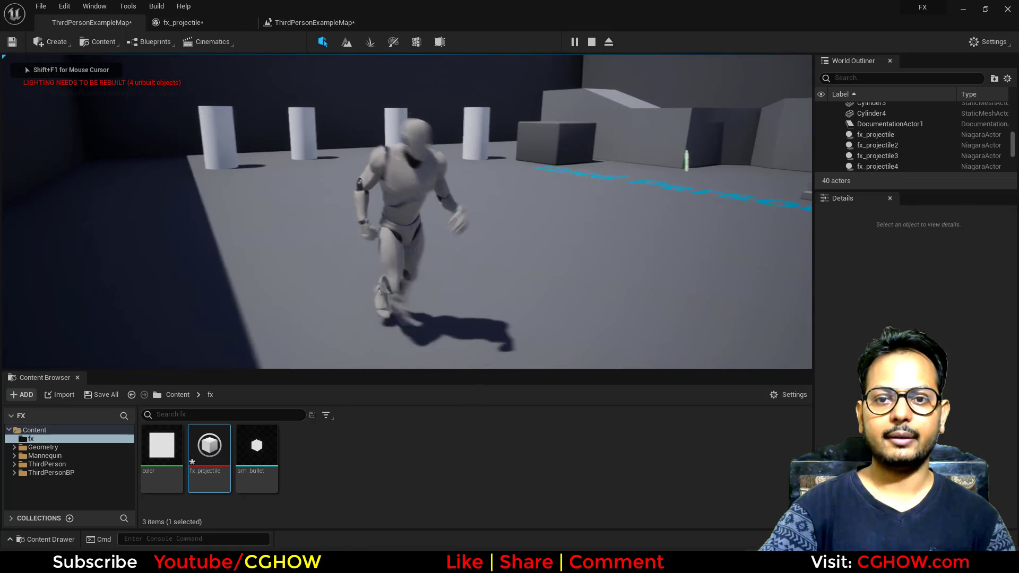
{"action": "key", "text": "shift+F1"}
{"action": "key", "text": "Escape"}
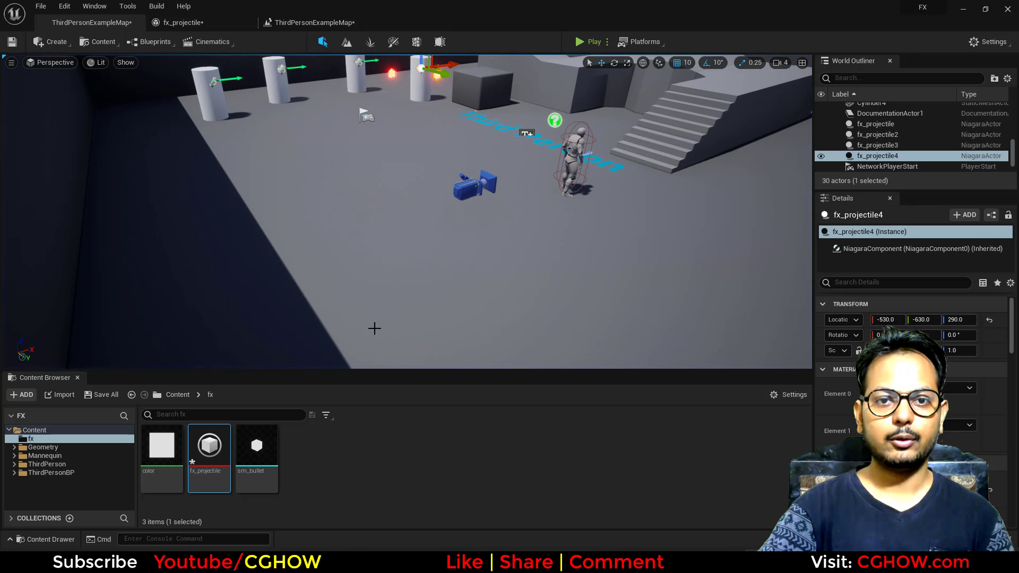
Step: Add references to fx_projectile2, fx_projectile3 and fx_projectile4 to the Level Blueprint's event graph
{"action": "key", "text": "f"}
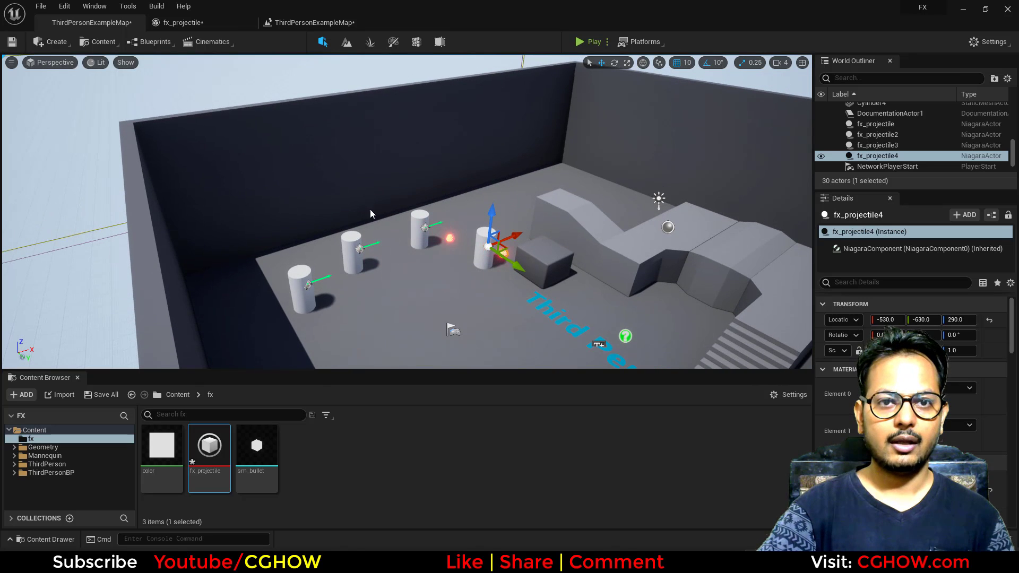
{"action": "left_click", "coordinate": [897, 135], "text": "shift"}
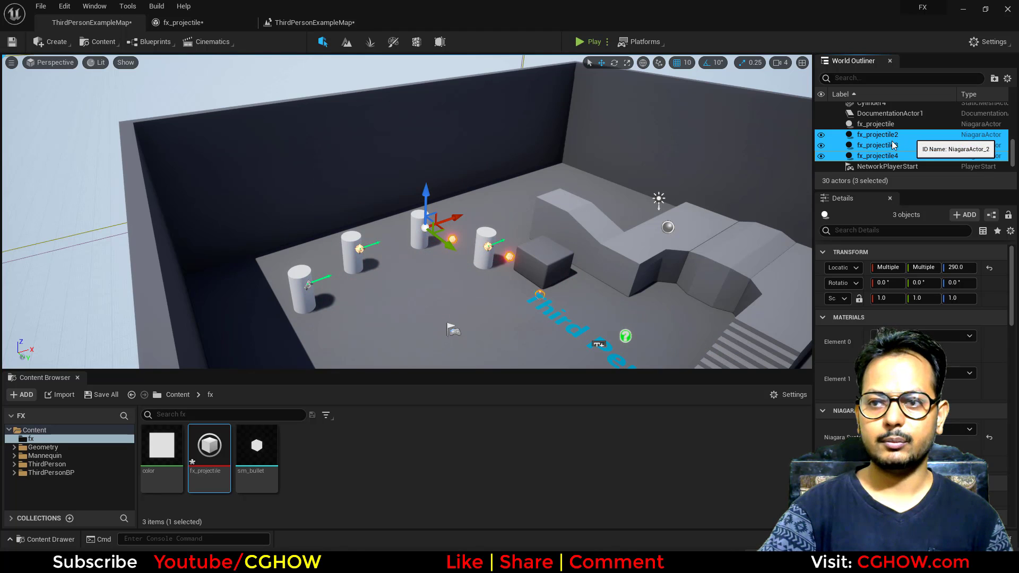
{"action": "left_click", "coordinate": [307, 22]}
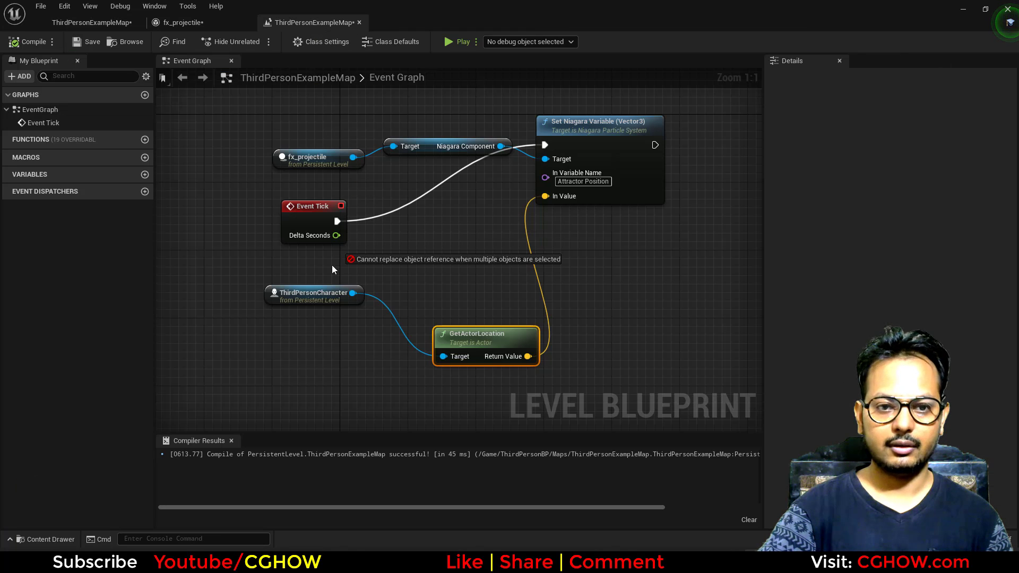
{"action": "left_click_drag", "start_coordinate": [203, 153], "coordinate": [228, 107]}
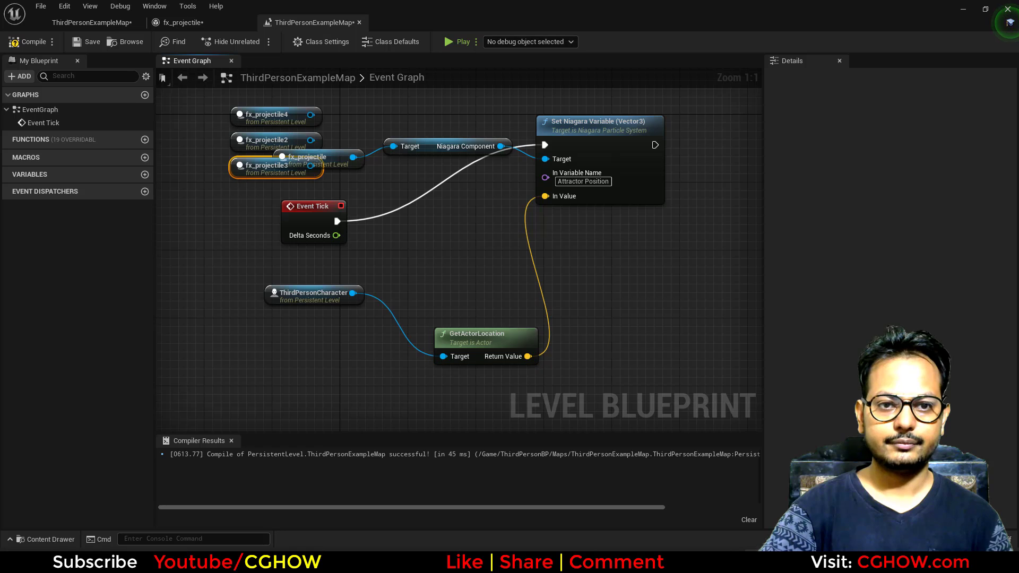
Step: Arrange the fx_projectile4, fx_projectile2 and fx_projectile3 reference nodes in a stack above the original fx_projectile node
{"action": "right_click_drag", "start_coordinate": [288, 104], "coordinate": [307, 184]}
{"action": "left_click_drag", "start_coordinate": [308, 194], "coordinate": [309, 119]}
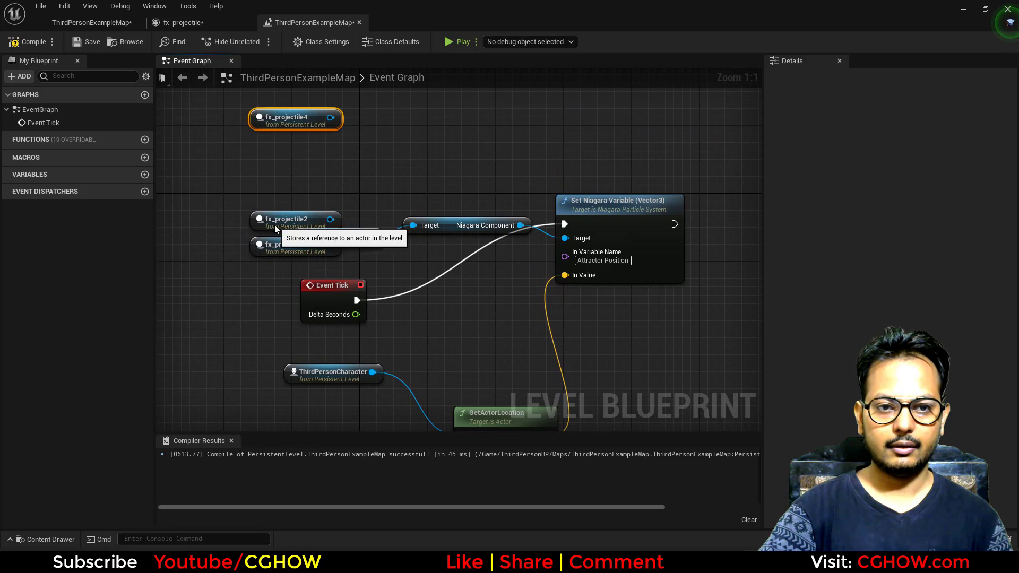
{"action": "left_click_drag", "start_coordinate": [275, 228], "coordinate": [275, 152]}
{"action": "left_click_drag", "start_coordinate": [263, 255], "coordinate": [272, 188]}
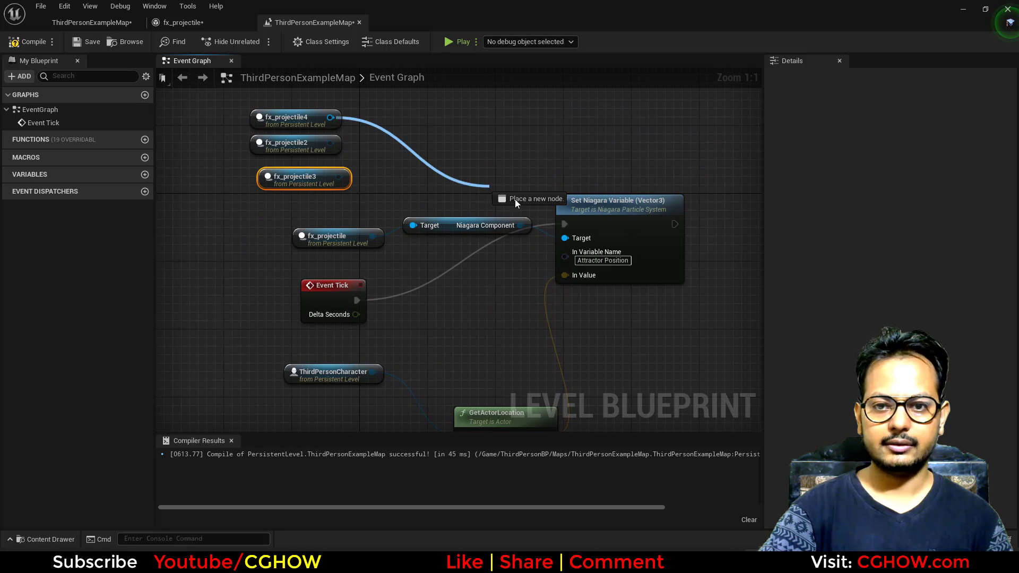
Step: Connect the three new projectile references to the Target of Set Niagara Variable (Vector3) through Niagara Component nodes and compile the blueprint
{"action": "left_click_drag", "start_coordinate": [514, 199], "coordinate": [564, 238]}
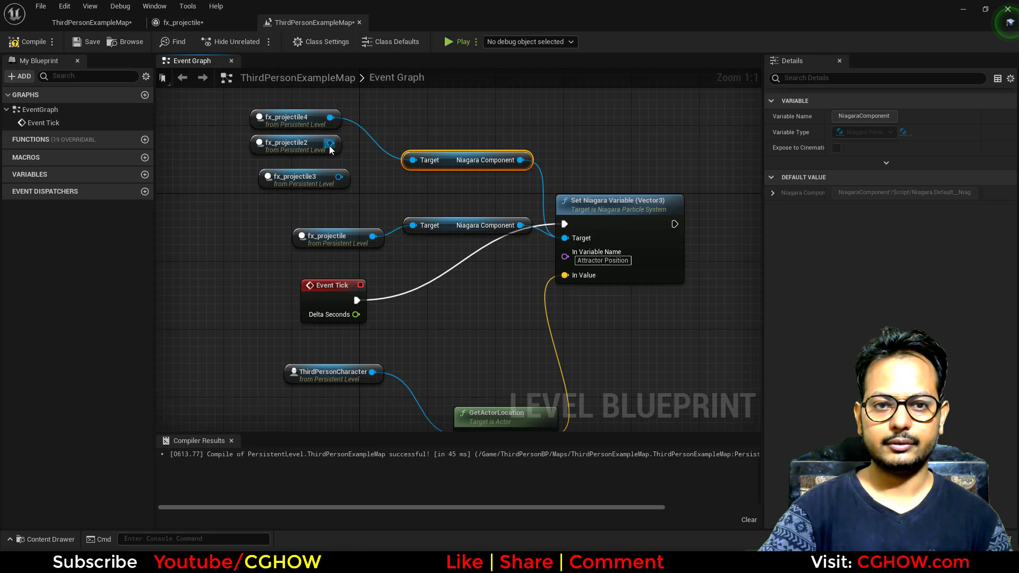
{"action": "left_click_drag", "start_coordinate": [329, 144], "coordinate": [565, 239]}
{"action": "left_click_drag", "start_coordinate": [338, 176], "coordinate": [455, 229]}
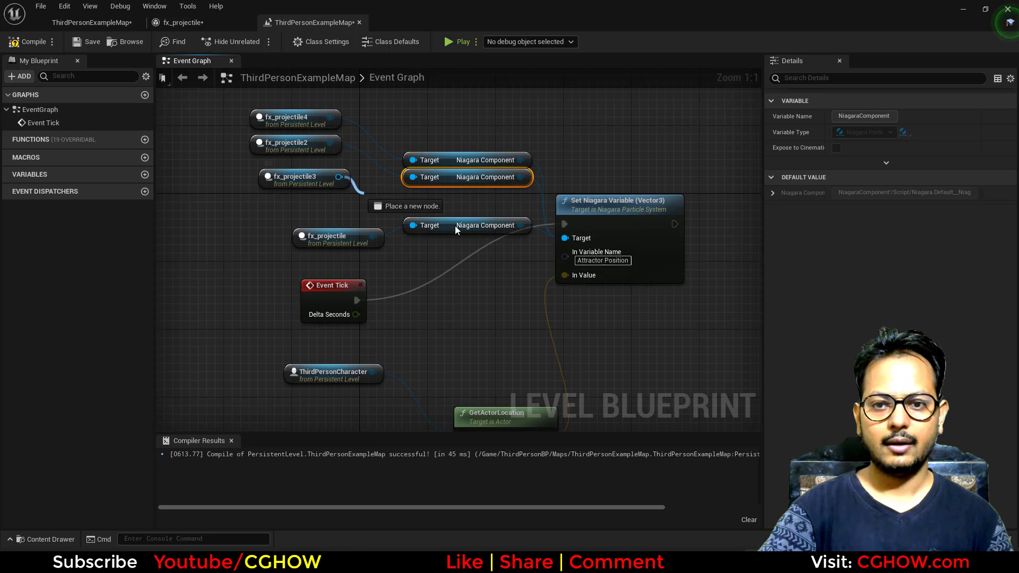
{"action": "left_click_drag", "start_coordinate": [571, 247], "coordinate": [565, 239]}
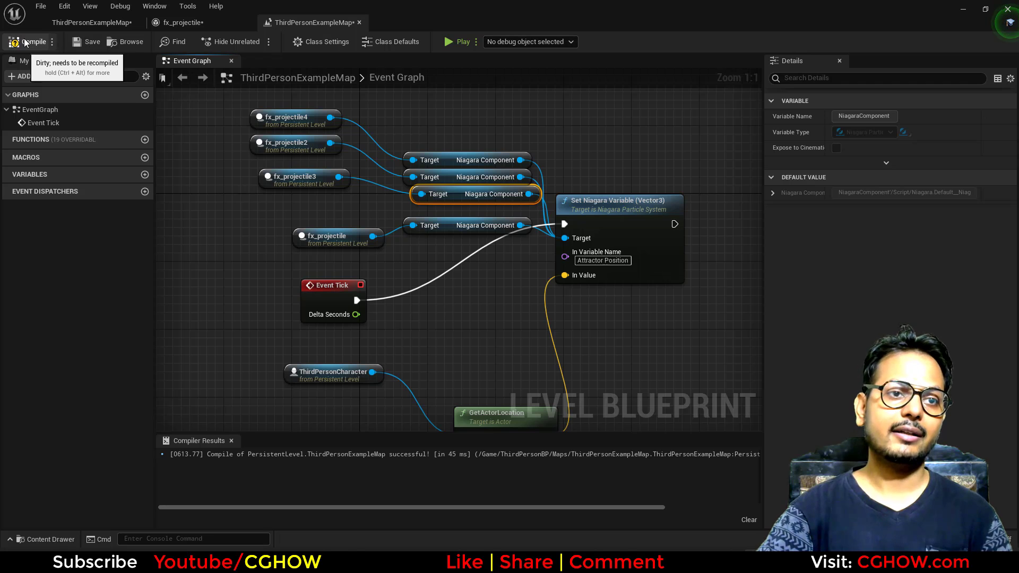
Step: Play the level and run the character in several directions to check that all four projectiles track it, and end the session
{"action": "left_click", "coordinate": [91, 23]}
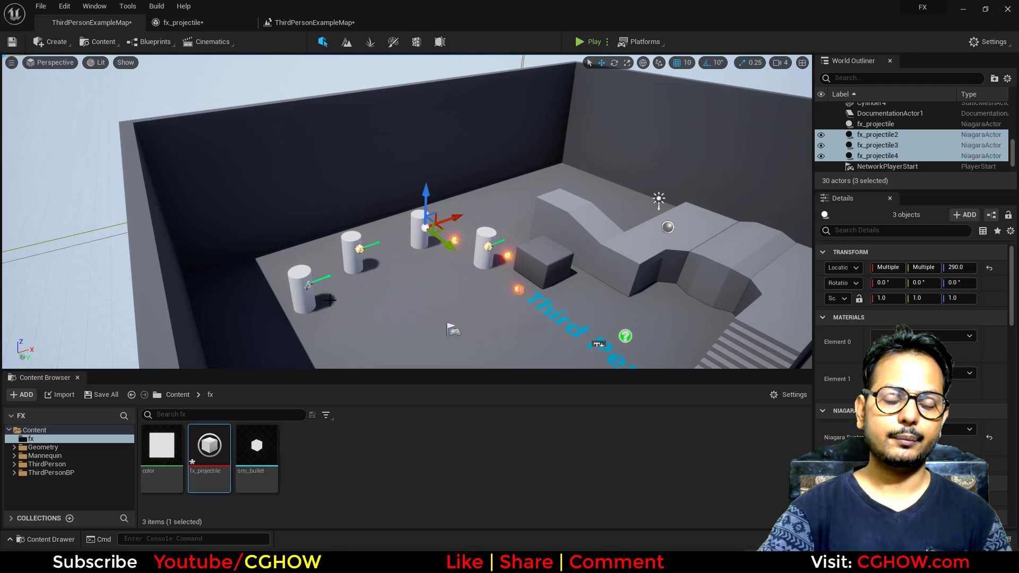
{"action": "left_click", "coordinate": [313, 22]}
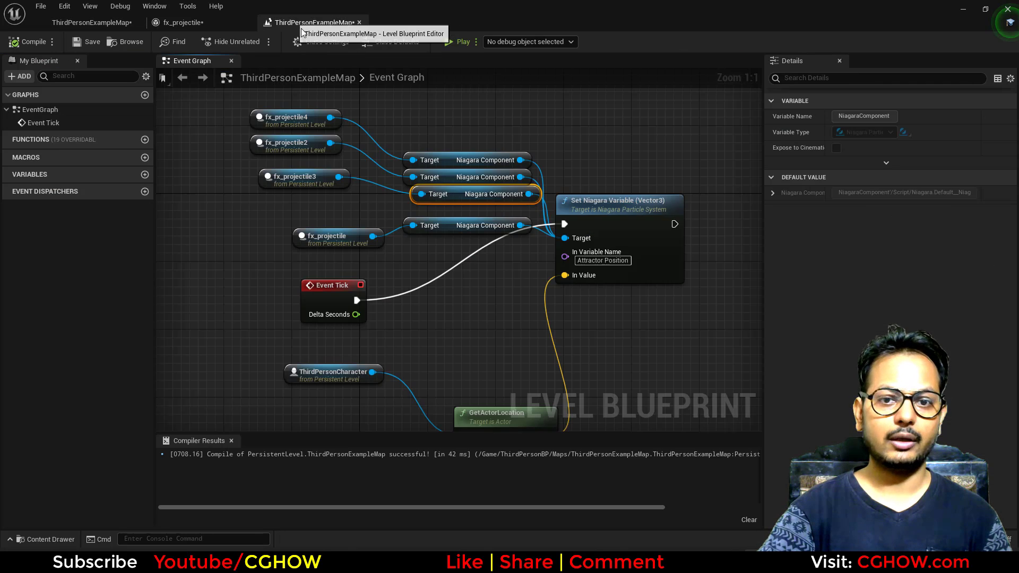
{"action": "left_click", "coordinate": [92, 26]}
{"action": "left_click", "coordinate": [578, 42]}
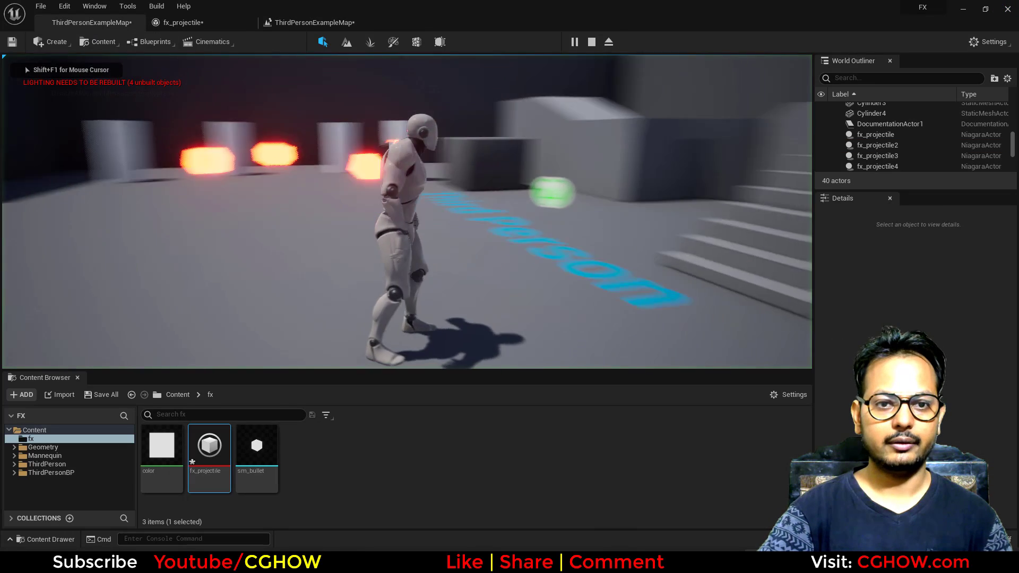
{"action": "key", "text": "a"}
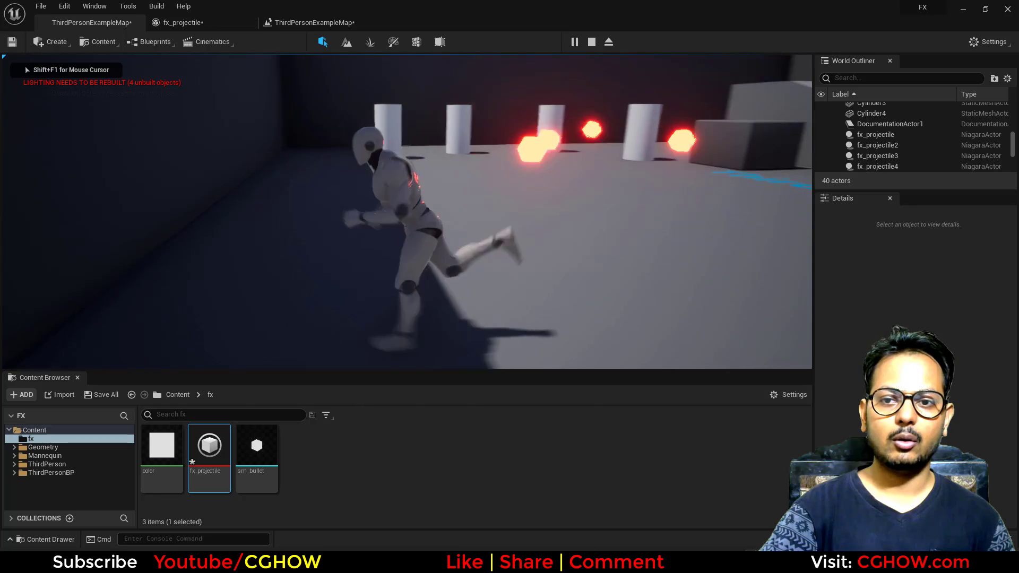
{"action": "key", "text": "w"}
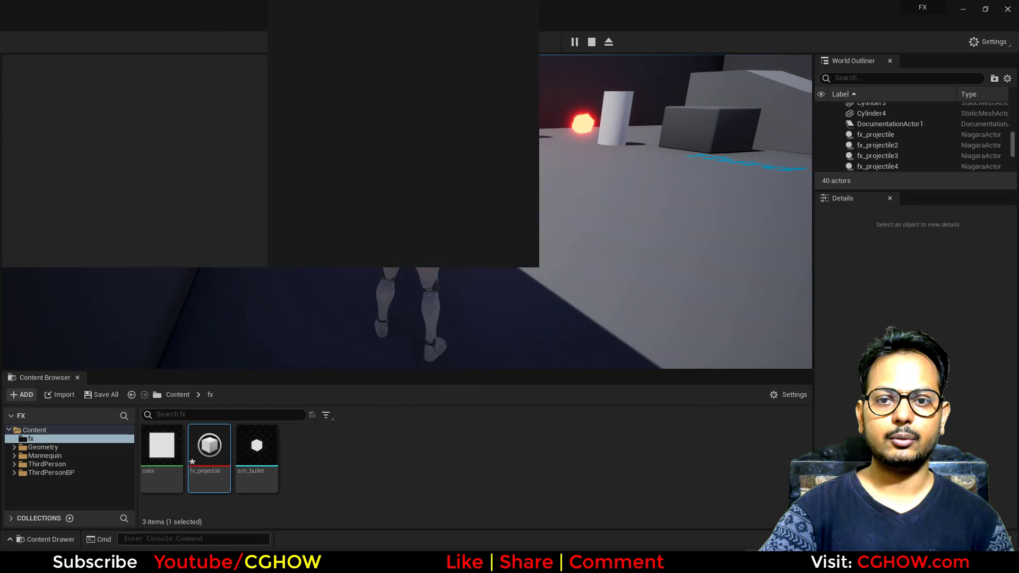
{"action": "key", "text": "w"}
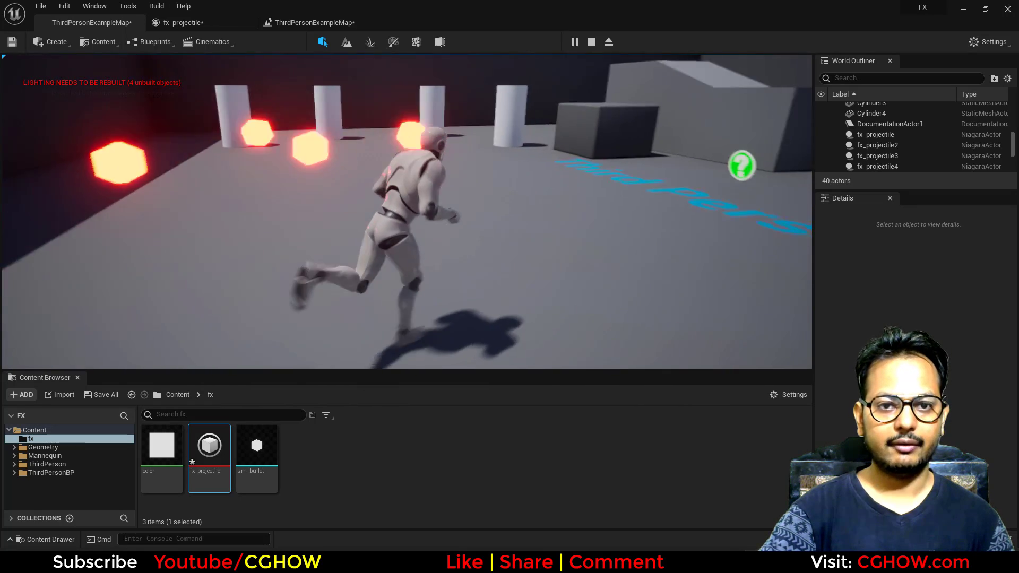
{"action": "key", "text": "w"}
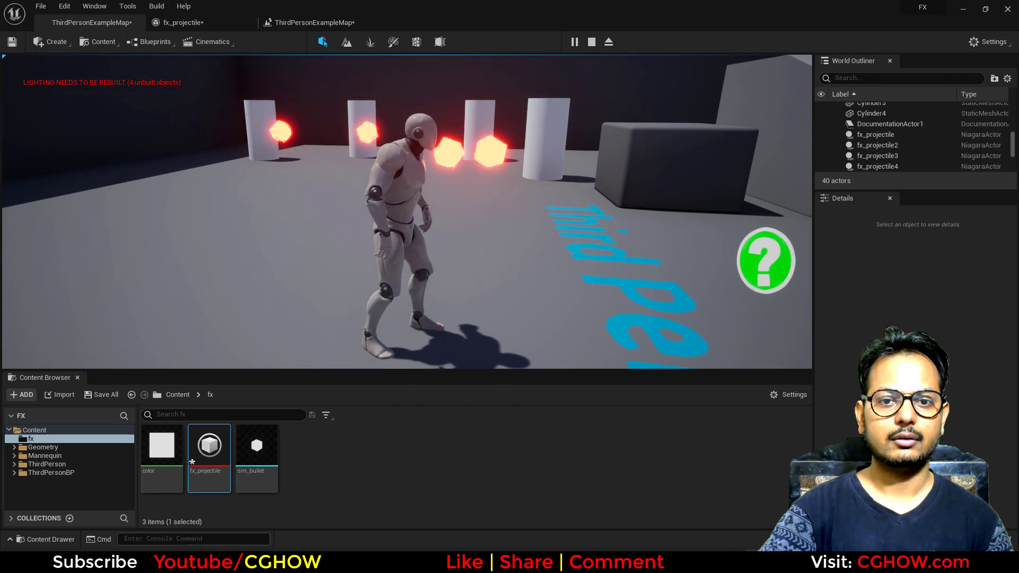
{"action": "key", "text": "a"}
{"action": "key", "text": "s"}
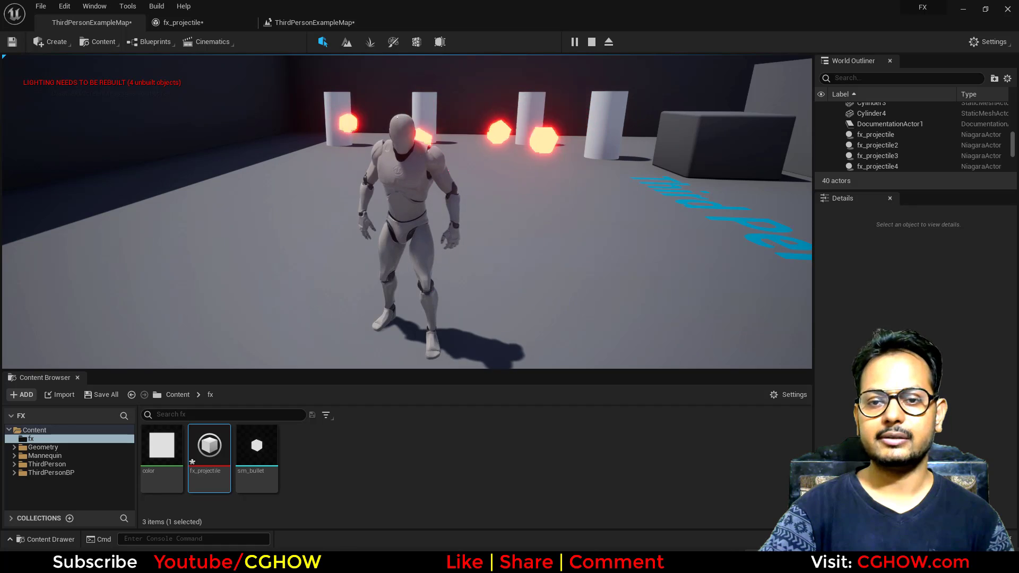
{"action": "key", "text": "d"}
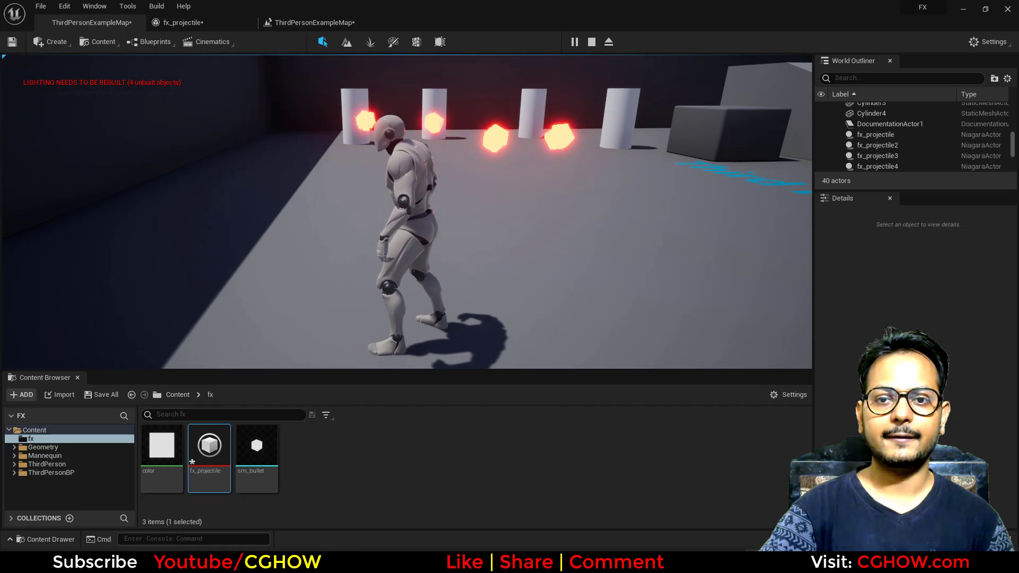
{"action": "key", "text": "d"}
{"action": "key", "text": "d"}
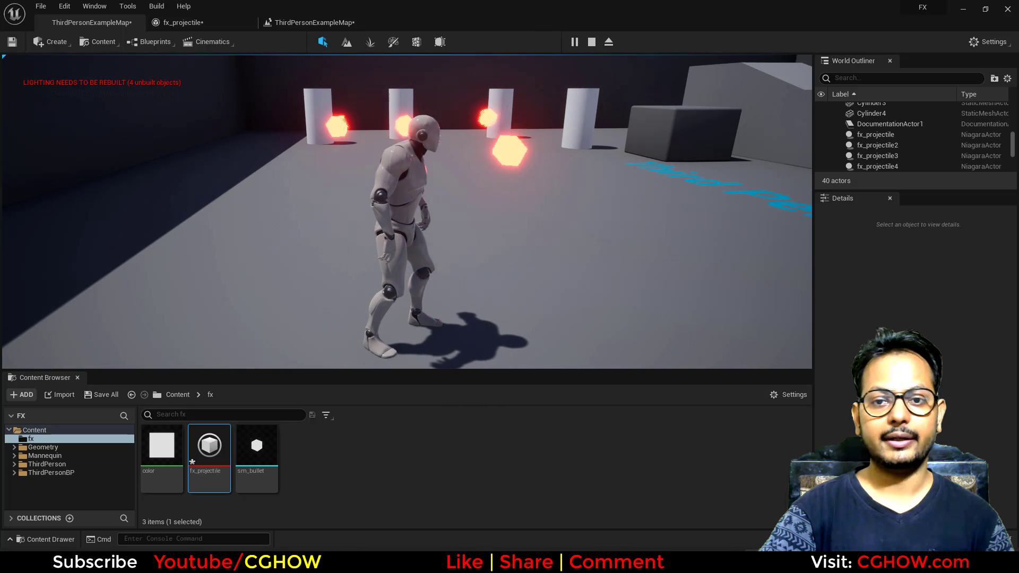
{"action": "key", "text": "Escape"}
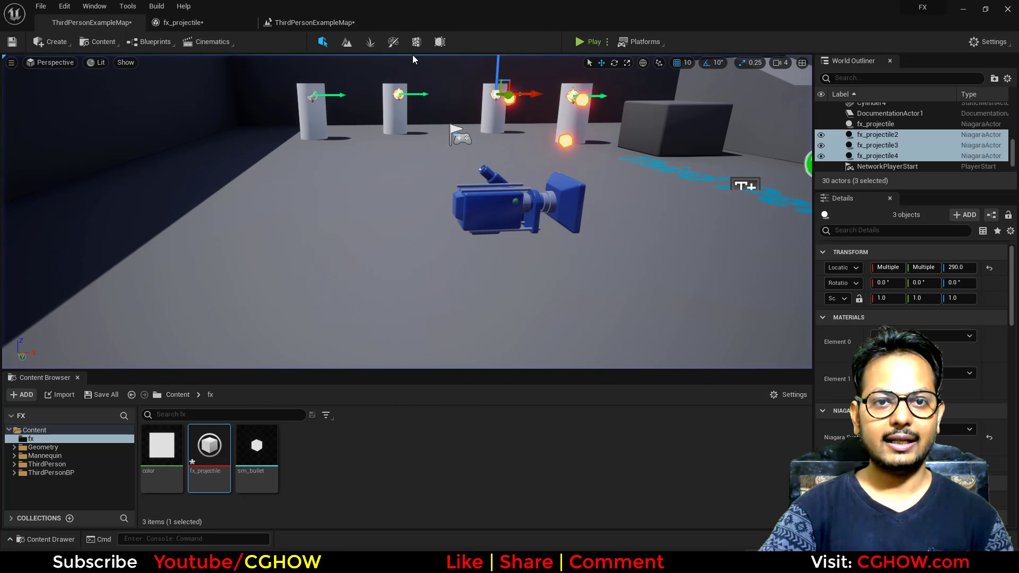
Step: Duplicate the disabled Fountain001 emitter in the fx_projectile system and place the copy beside the original
{"action": "left_click", "coordinate": [300, 23]}
{"action": "left_click", "coordinate": [183, 23]}
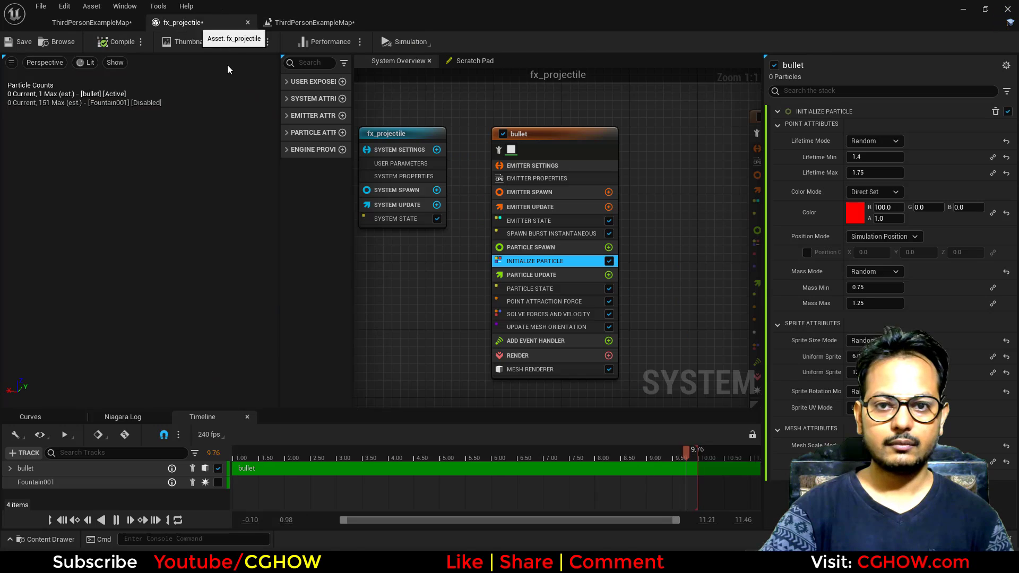
{"action": "right_click_drag", "start_coordinate": [431, 237], "coordinate": [390, 239]}
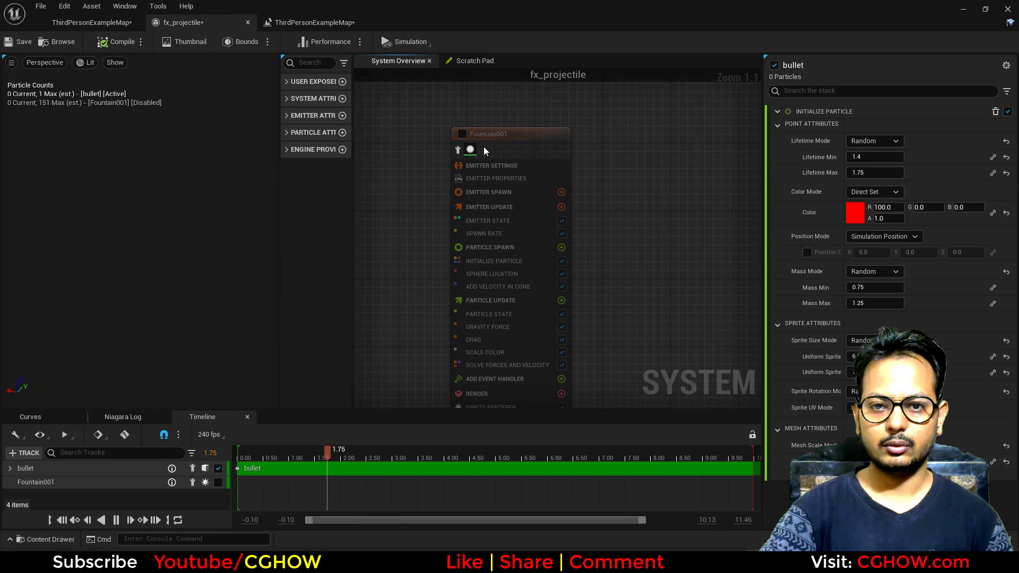
{"action": "left_click", "coordinate": [524, 167]}
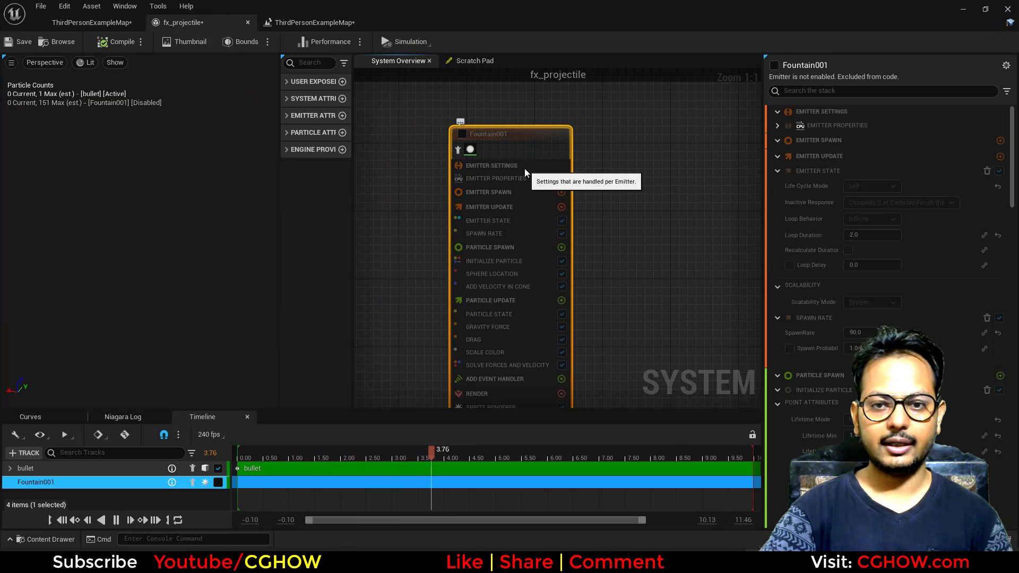
{"action": "key", "text": "ctrl+d"}
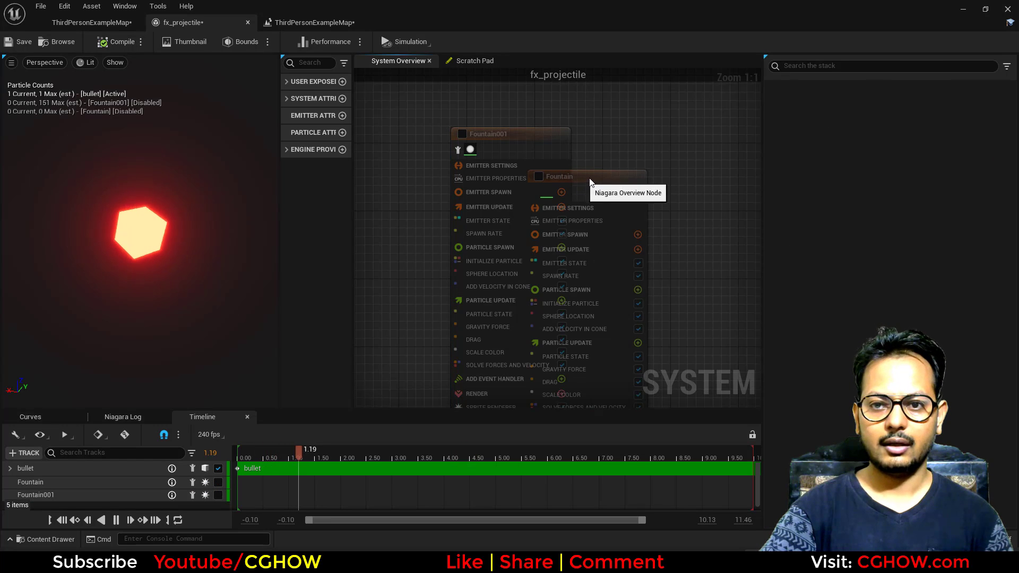
{"action": "left_click_drag", "start_coordinate": [590, 182], "coordinate": [719, 155]}
Step: Enable the Fountain001 emitter, reposition its node next to the bullet emitter and rename it "trail"
{"action": "right_click_drag", "start_coordinate": [451, 163], "coordinate": [565, 152]}
{"action": "left_click", "coordinate": [574, 123]}
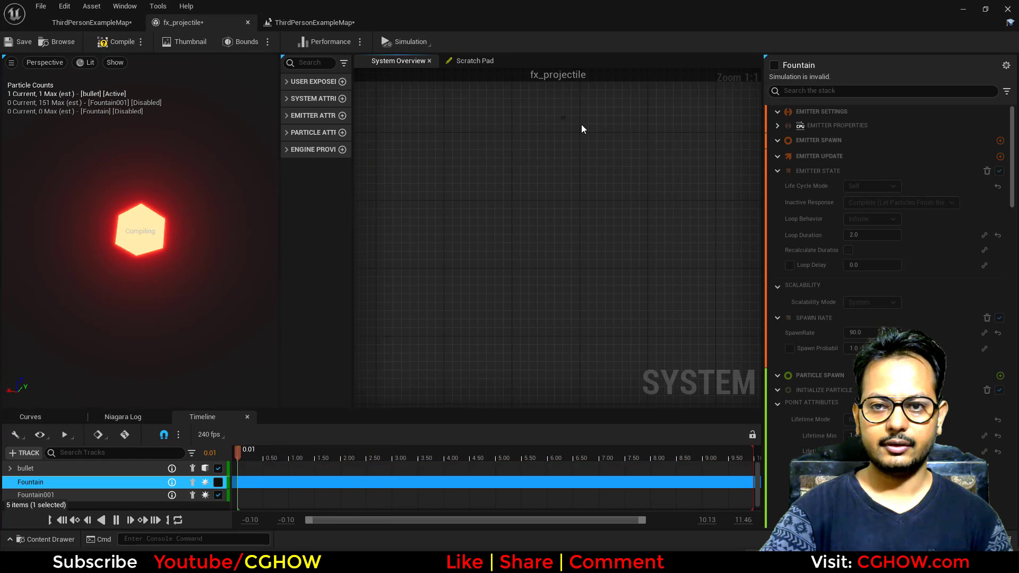
{"action": "left_click", "coordinate": [602, 125]}
{"action": "left_click_drag", "start_coordinate": [603, 125], "coordinate": [524, 164]}
{"action": "double_click", "coordinate": [524, 164]}
{"action": "type", "text": "trail"}
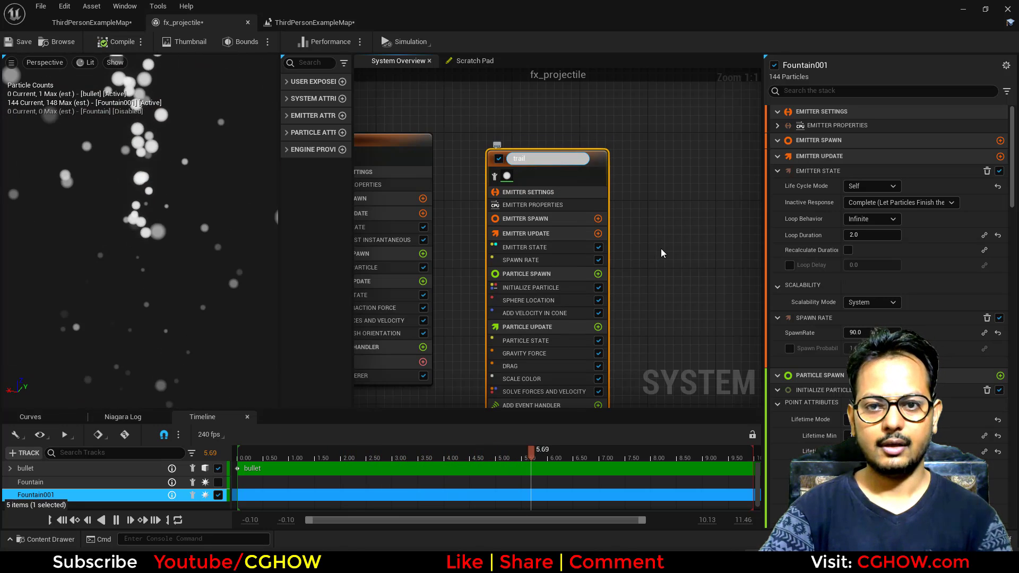
Step: Delete the Gravity Force and Add Velocity in Cone modules from the trail emitter and show its Sphere Location settings
{"action": "right_click_drag", "start_coordinate": [660, 253], "coordinate": [660, 168]}
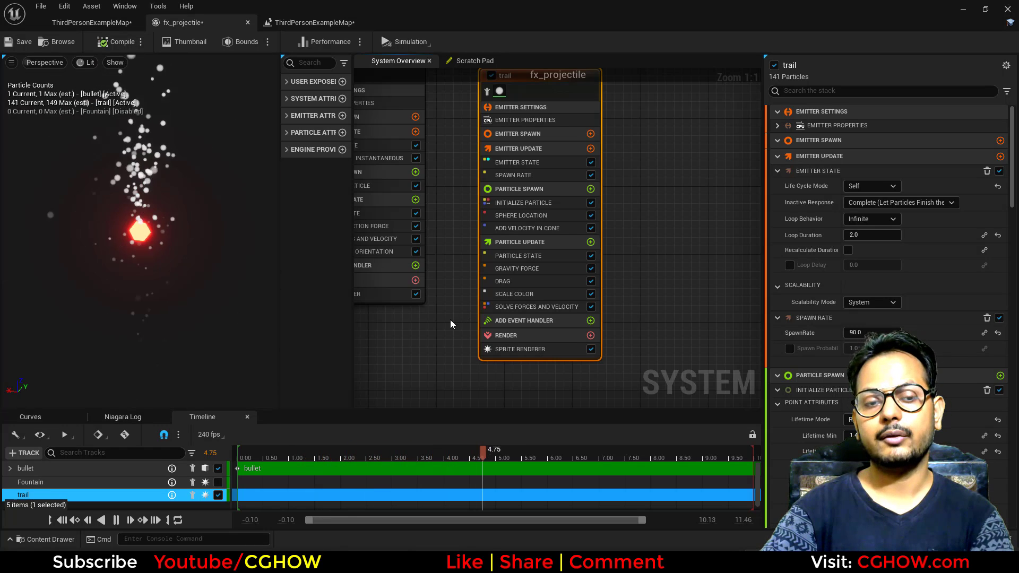
{"action": "right_click_drag", "start_coordinate": [450, 319], "coordinate": [439, 343]}
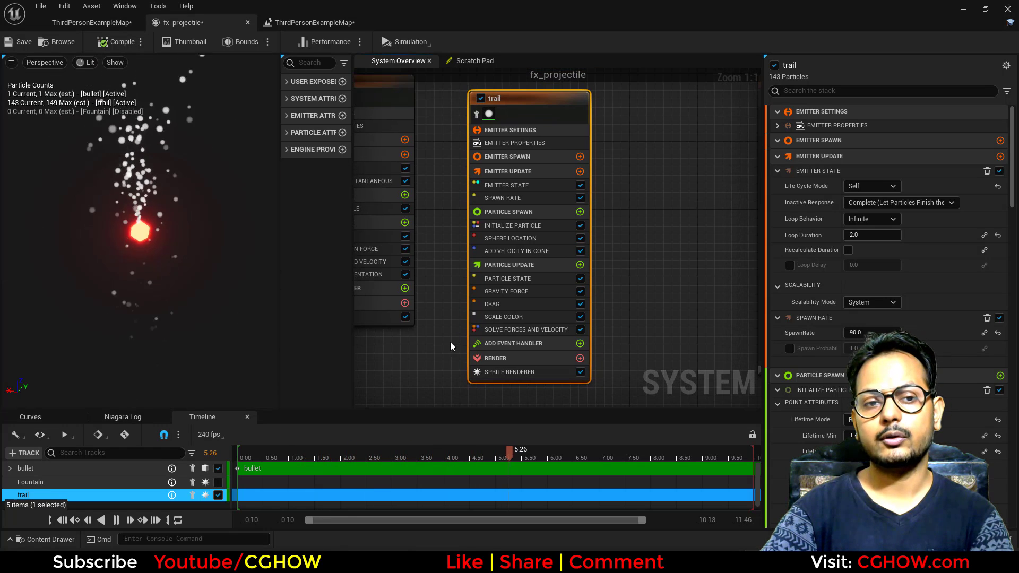
{"action": "left_click", "coordinate": [518, 292]}
{"action": "key", "text": "Delete"}
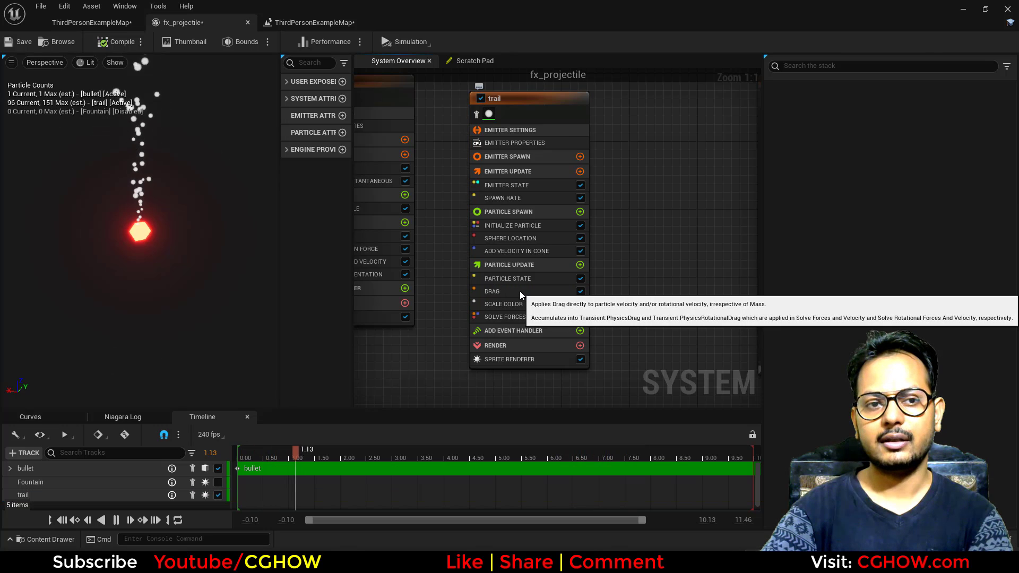
{"action": "left_click", "coordinate": [531, 252]}
{"action": "key", "text": "Delete"}
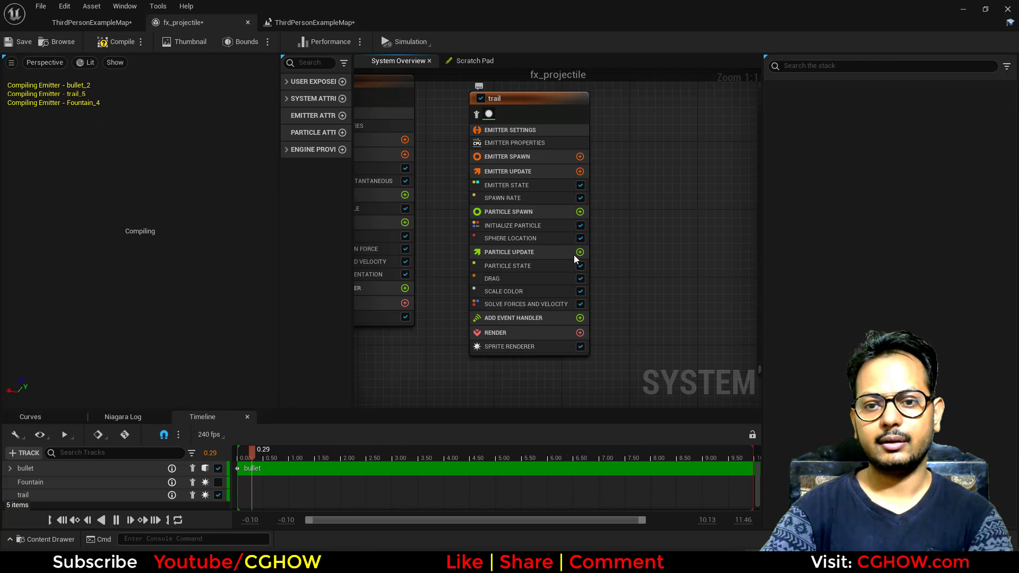
{"action": "left_click", "coordinate": [532, 237]}
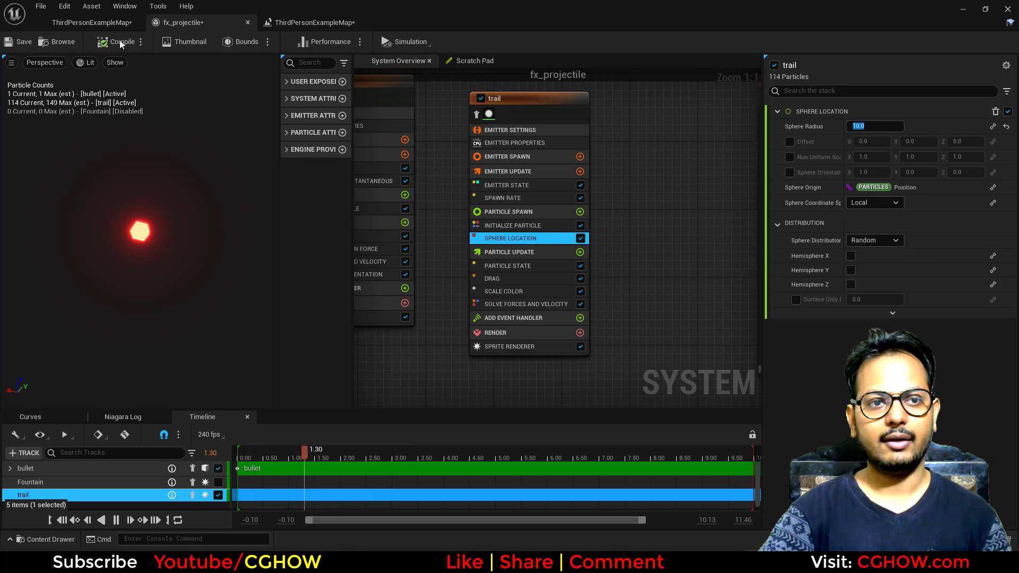
Step: Play the level to check the trail particles on the projectiles, and end the session
{"action": "left_click", "coordinate": [92, 23]}
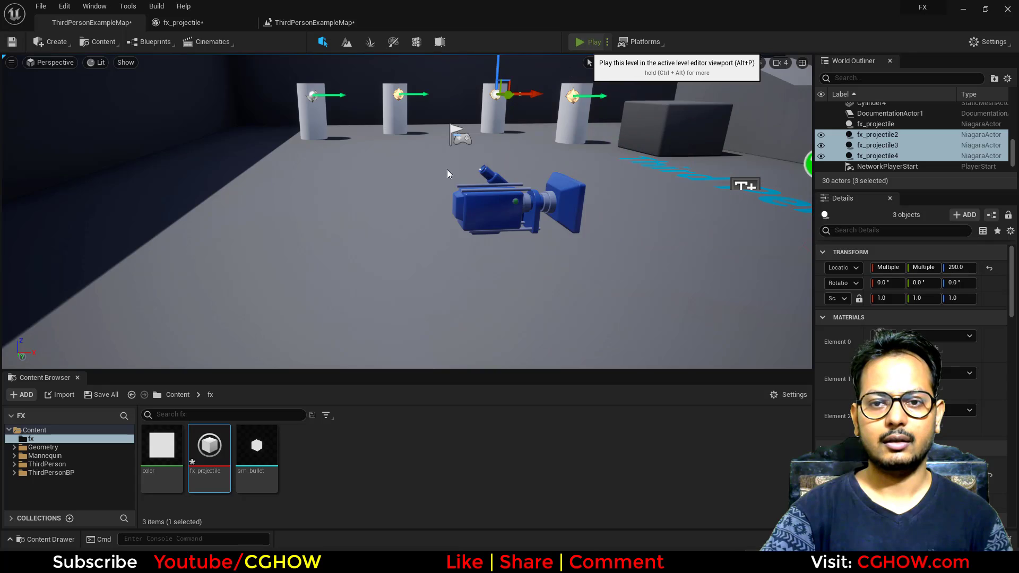
{"action": "left_click", "coordinate": [588, 42]}
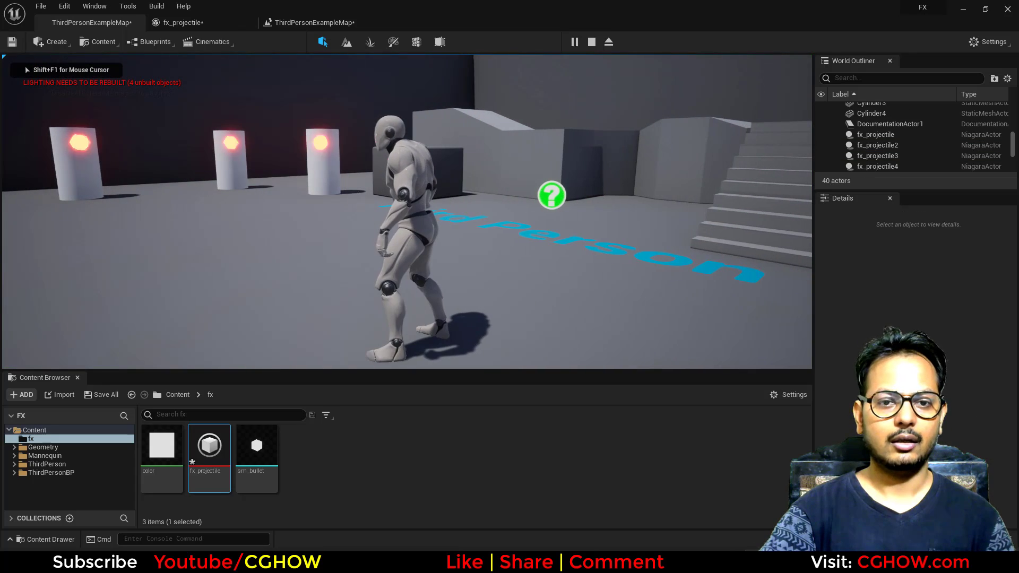
{"action": "key", "text": "Escape"}
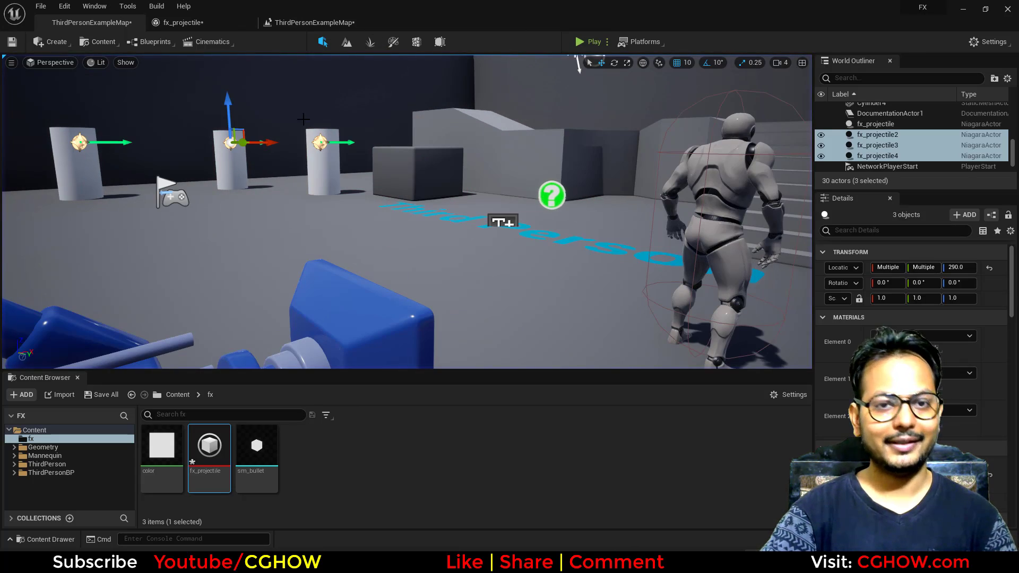
Step: Remove the Spawn Rate module from the trail emitter in the fx_projectile system
{"action": "left_click", "coordinate": [180, 22]}
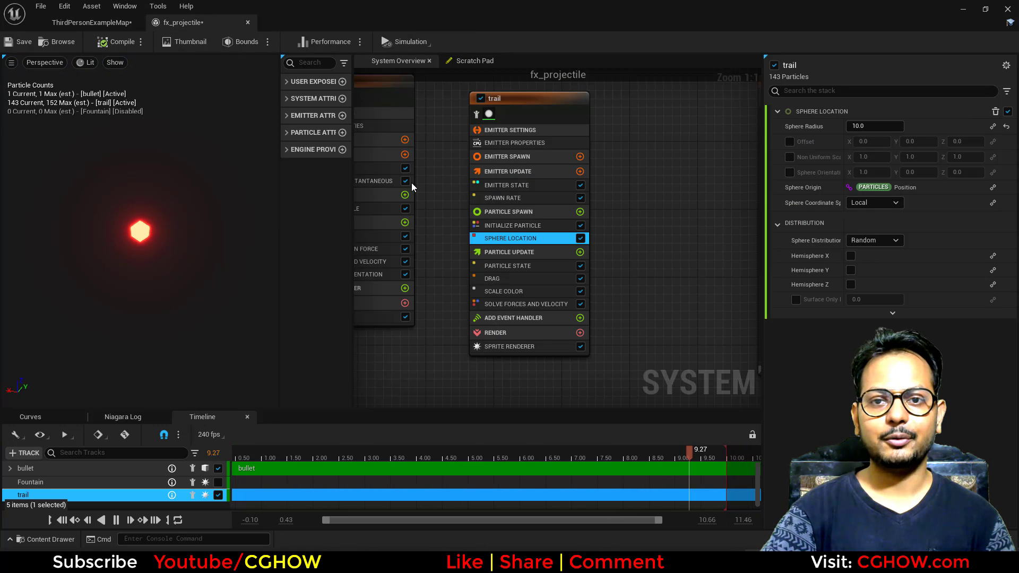
{"action": "key", "text": "Home"}
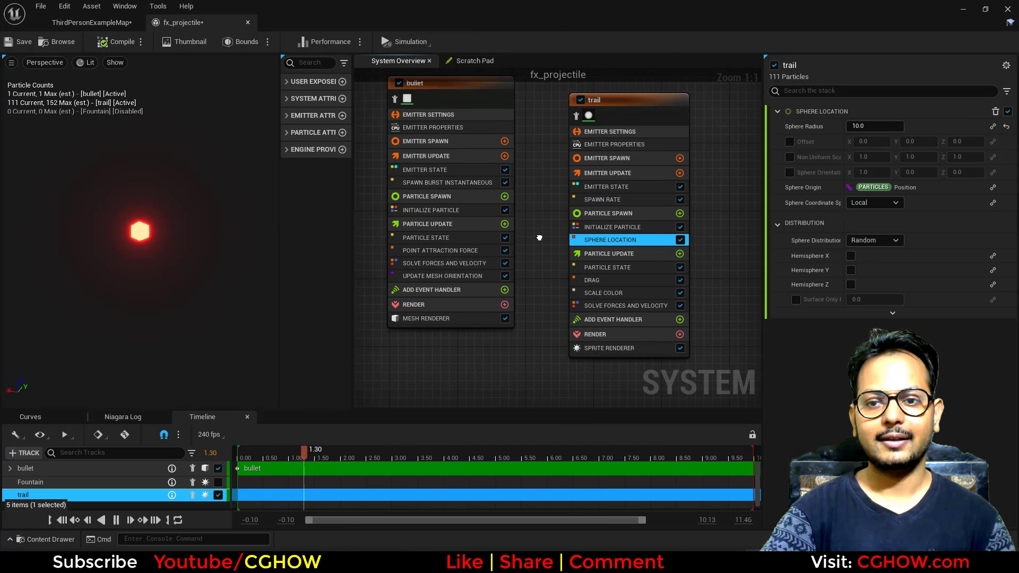
{"action": "left_click", "coordinate": [543, 292]}
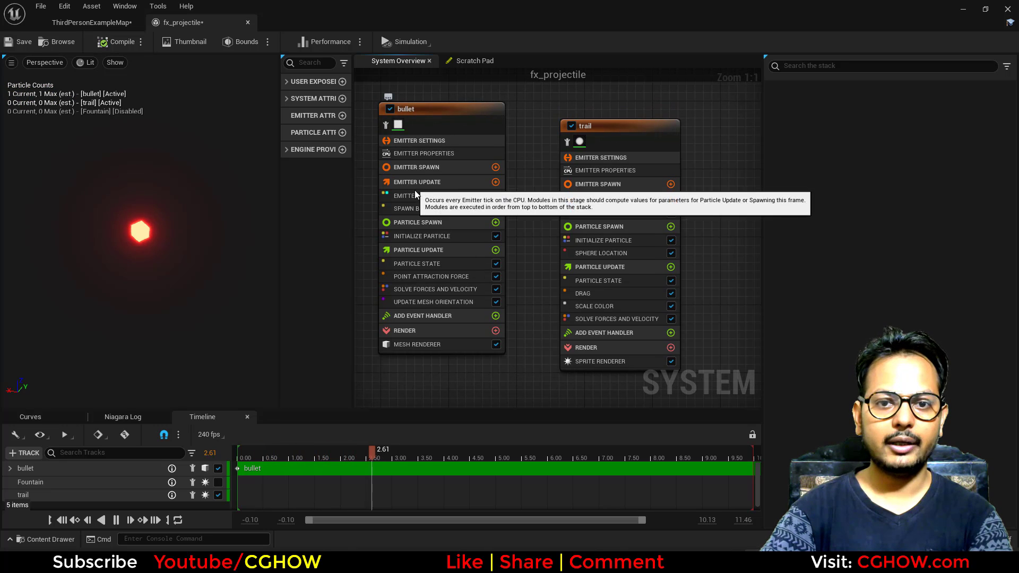
Step: Enable Requires Persistent IDs on the bullet emitter and add a Generate Location Event module to its Particle Update
{"action": "left_click", "coordinate": [418, 153]}
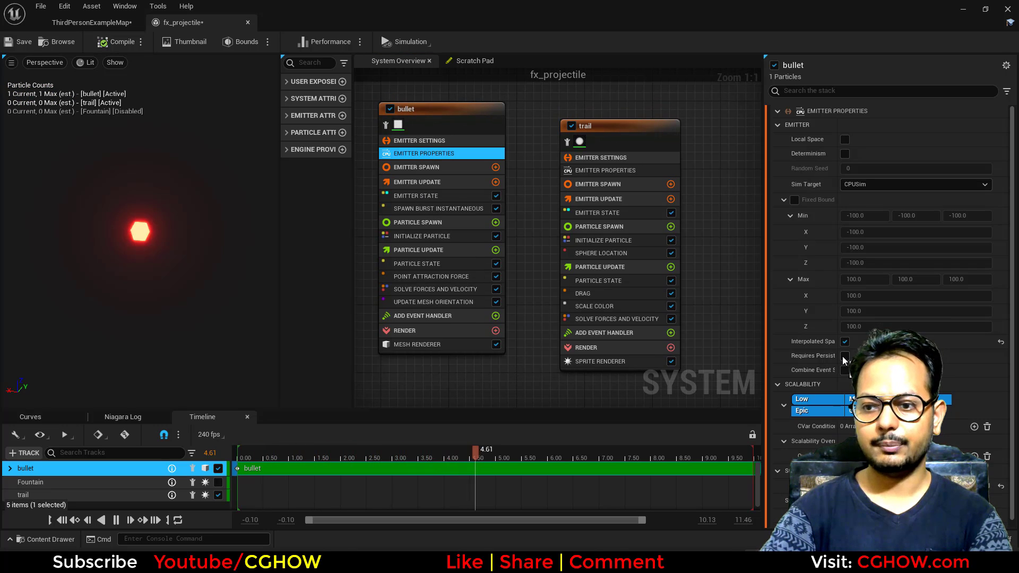
{"action": "left_click", "coordinate": [844, 356]}
{"action": "left_click", "coordinate": [495, 250]}
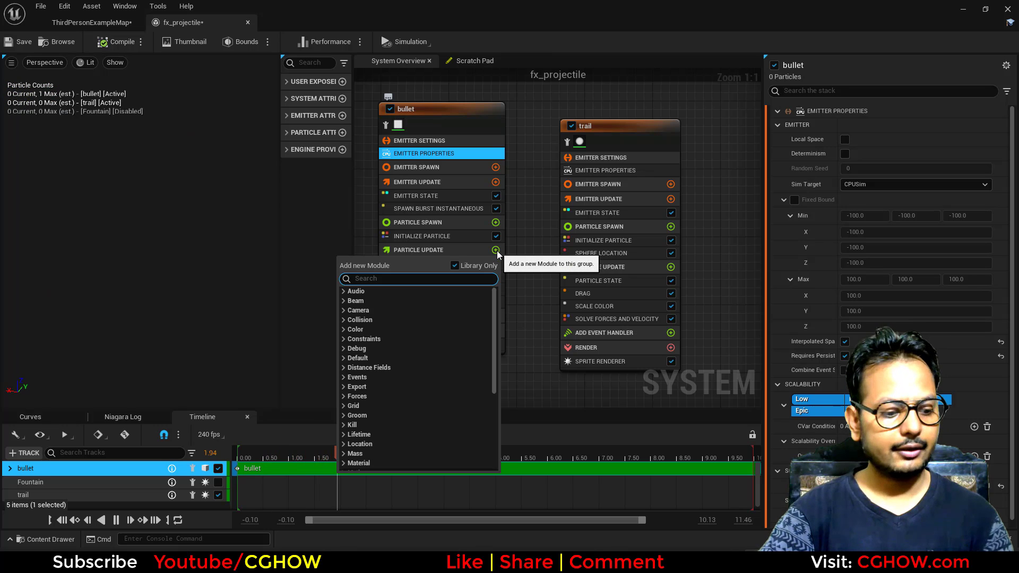
{"action": "type", "text": "generate"}
{"action": "left_click", "coordinate": [393, 316]}
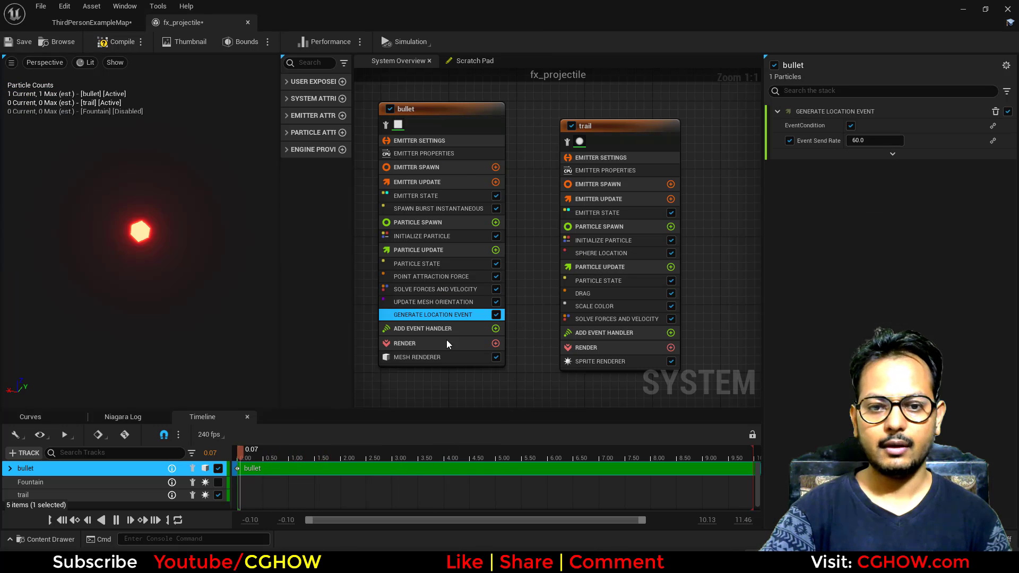
Step: Add an event handler to the trail emitter with bullet's LocationEvent as source, Spawned Particles as execution mode and spawn number 5
{"action": "right_click_drag", "start_coordinate": [511, 350], "coordinate": [436, 340]}
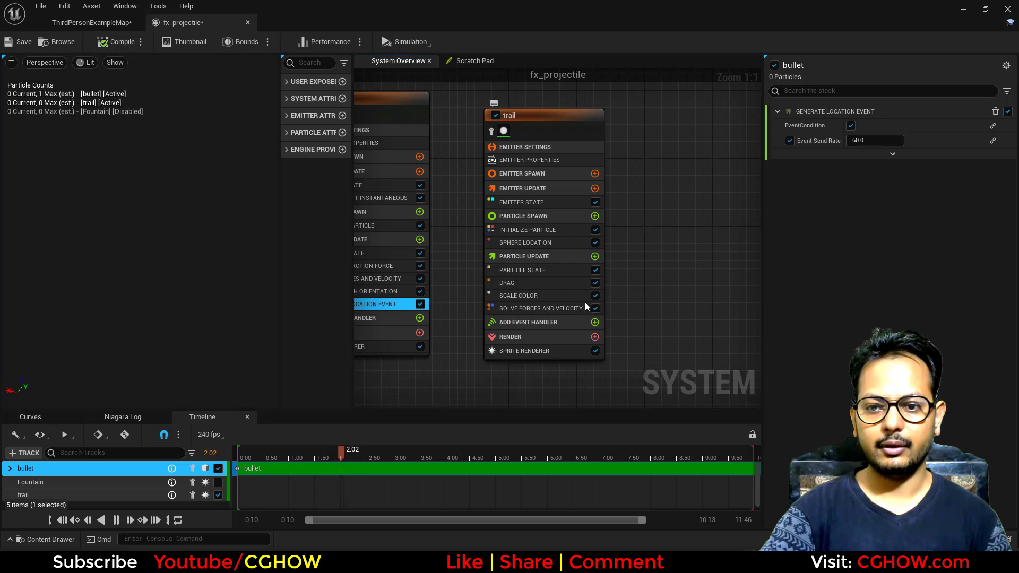
{"action": "left_click", "coordinate": [595, 322]}
{"action": "left_click", "coordinate": [556, 336]}
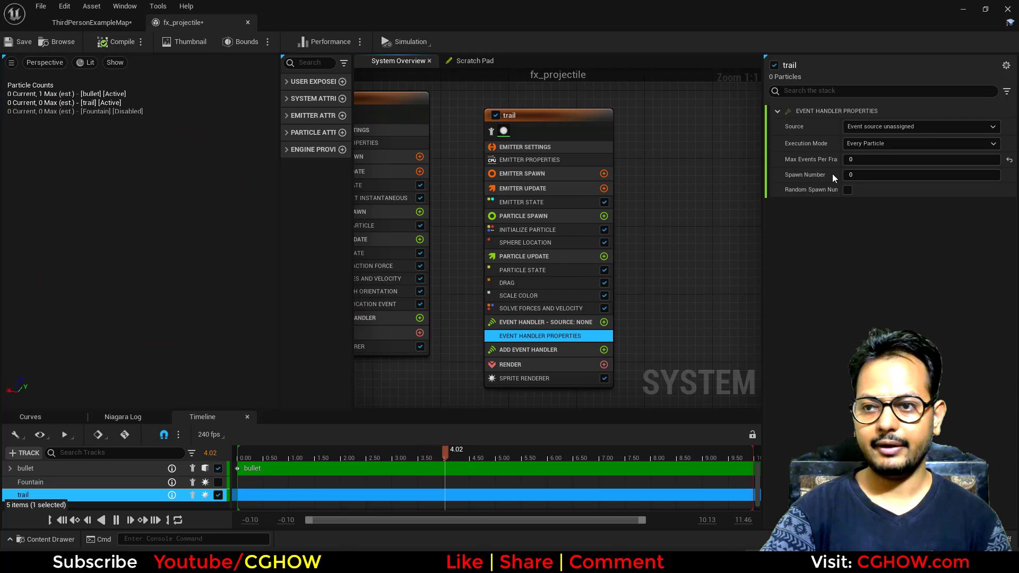
{"action": "left_click", "coordinate": [854, 126]}
{"action": "left_click", "coordinate": [866, 161]}
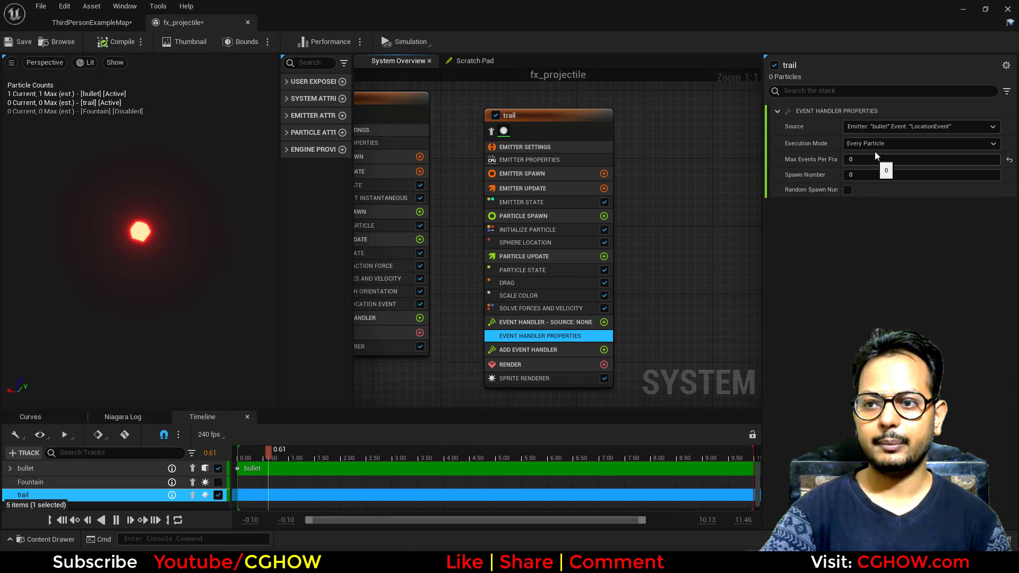
{"action": "left_click", "coordinate": [874, 145]}
{"action": "left_click", "coordinate": [865, 166]}
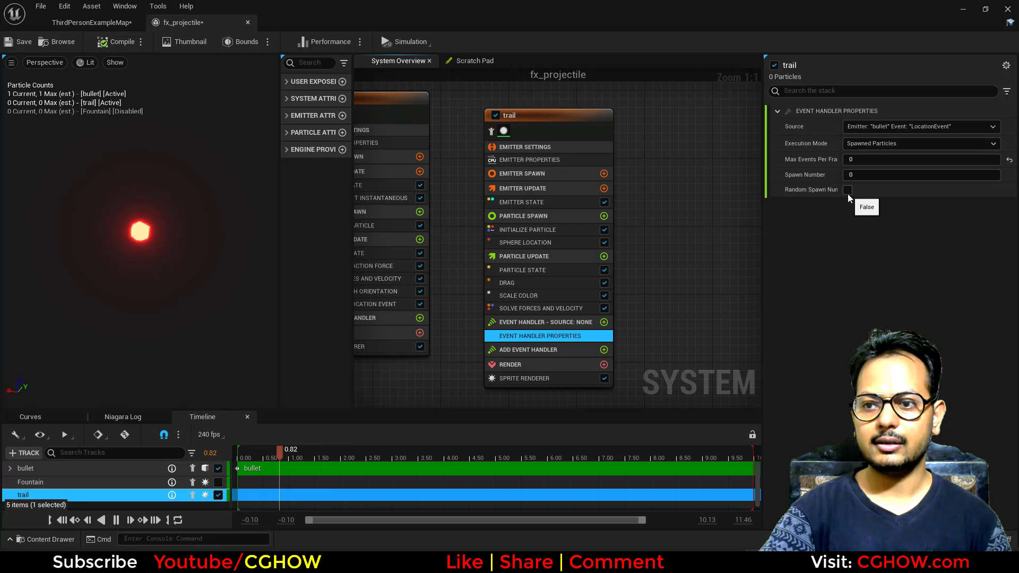
{"action": "left_click", "coordinate": [856, 175]}
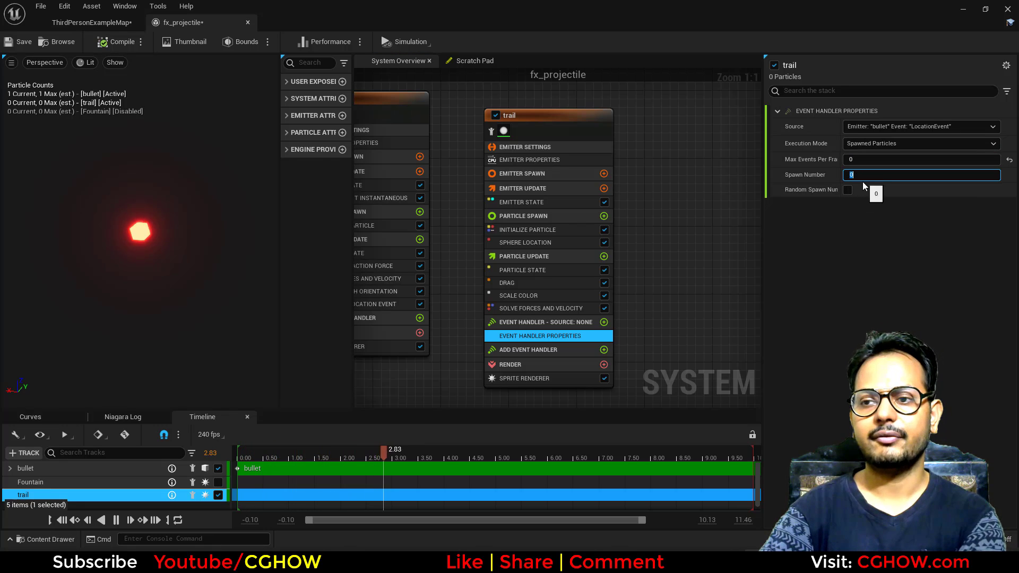
Step: Add a Receive Location Event module to the trail emitter's event handler
{"action": "left_click", "coordinate": [605, 323]}
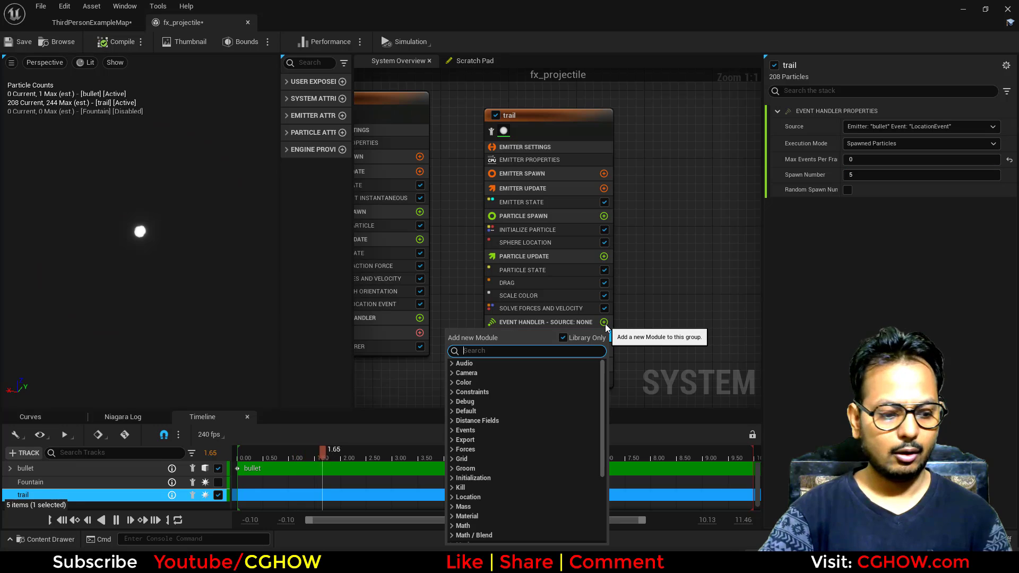
{"action": "type", "text": "rec"}
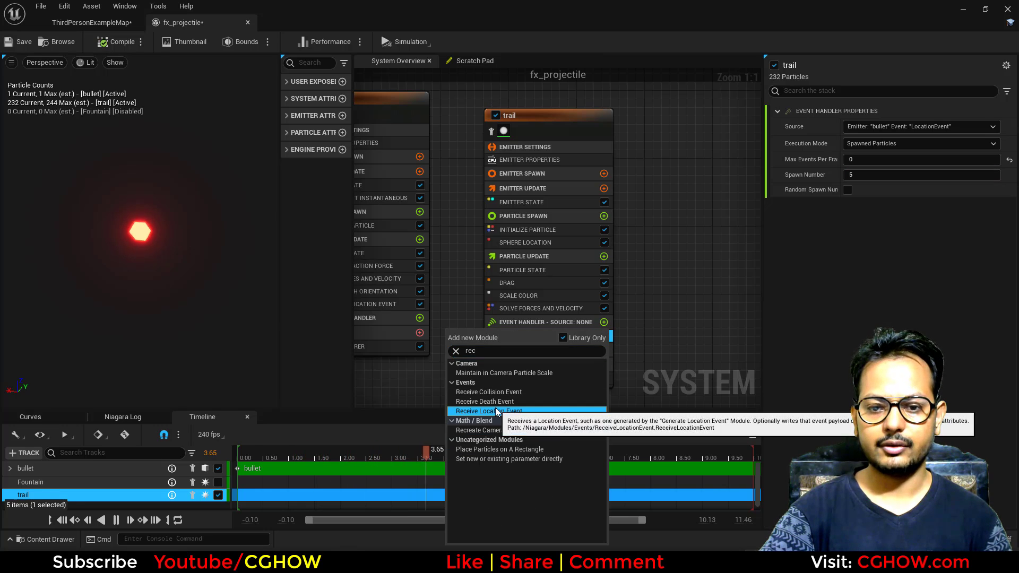
{"action": "left_click", "coordinate": [505, 430]}
Step: Play the level and run the character to check the trails behind the bullets, and end the session
{"action": "left_click", "coordinate": [80, 21]}
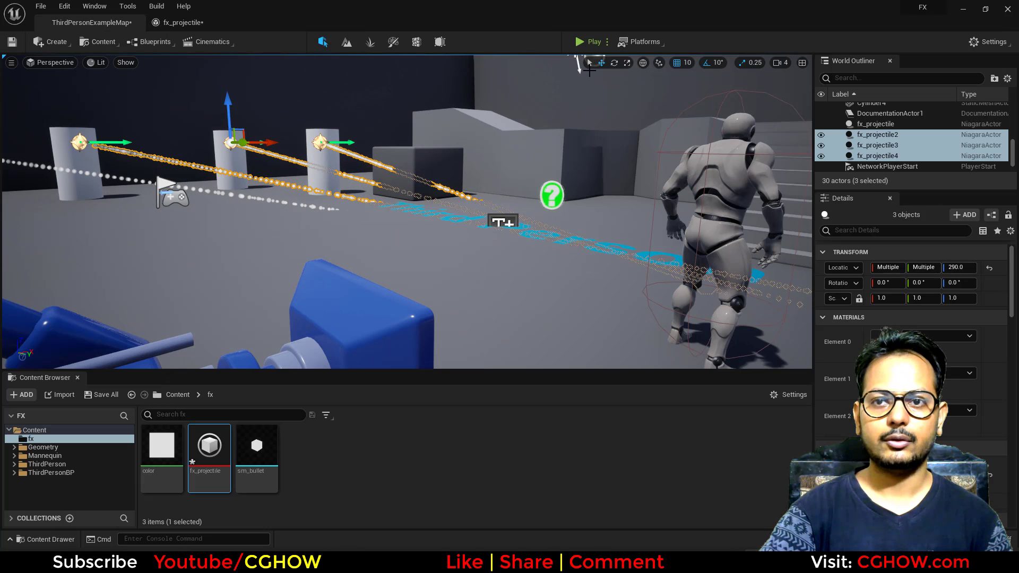
{"action": "left_click", "coordinate": [590, 41]}
{"action": "key", "text": "s"}
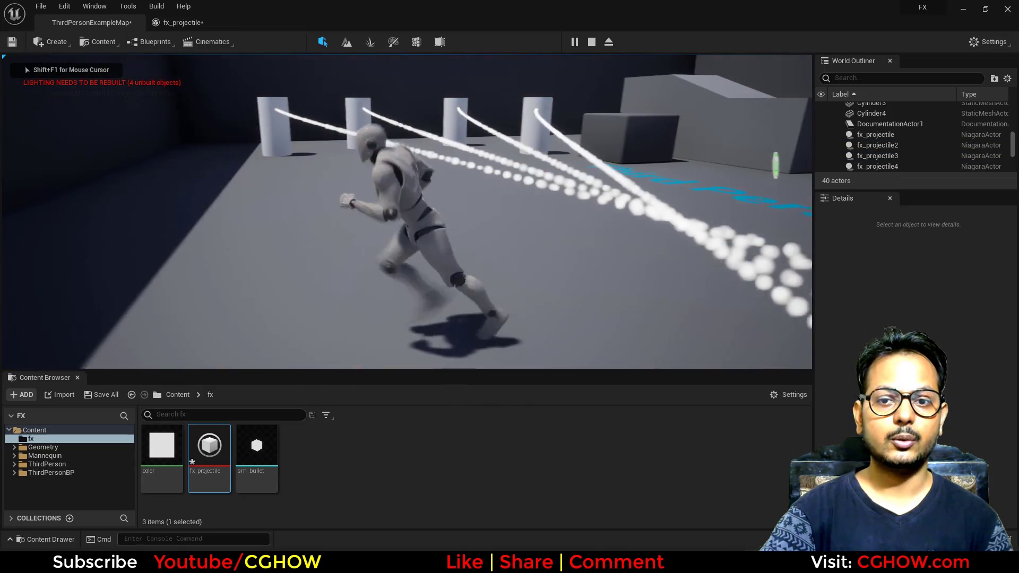
{"action": "key", "text": "Escape"}
Step: Set the sphere radius of the trail emitter's Sphere Location module to 50
{"action": "left_click", "coordinate": [174, 22]}
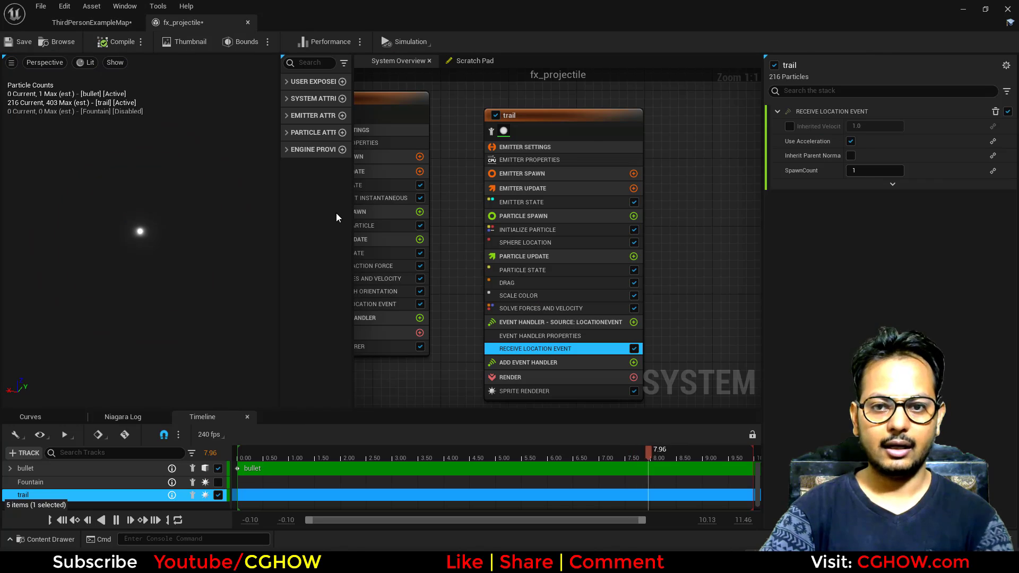
{"action": "left_click", "coordinate": [541, 243]}
{"action": "double_click", "coordinate": [874, 126]}
{"action": "type", "text": "50"}
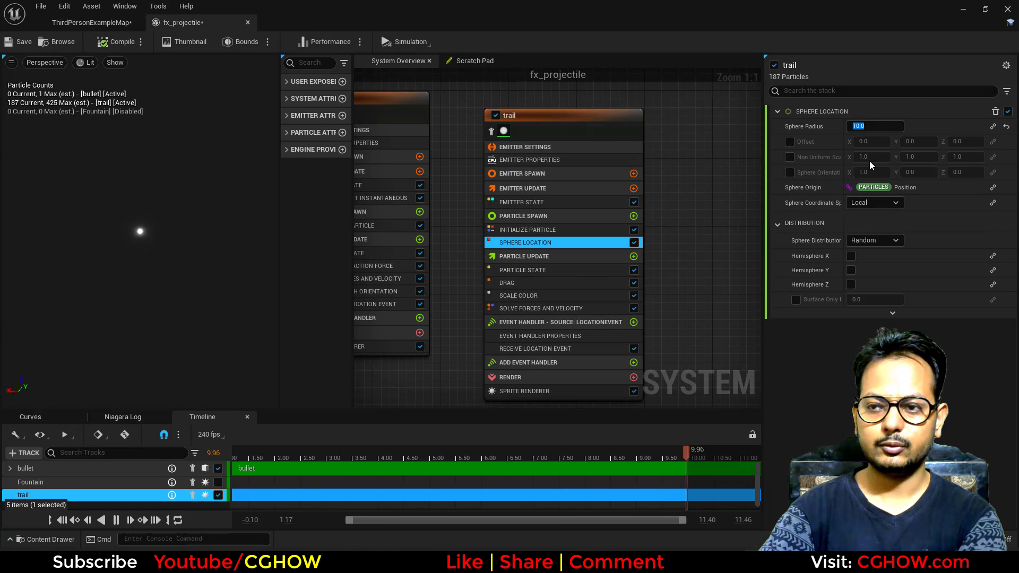
Step: Set the trail particles' lifetime to a maximum of 0.6 and a minimum of 0.3 in Initialize Particle
{"action": "left_click", "coordinate": [522, 229]}
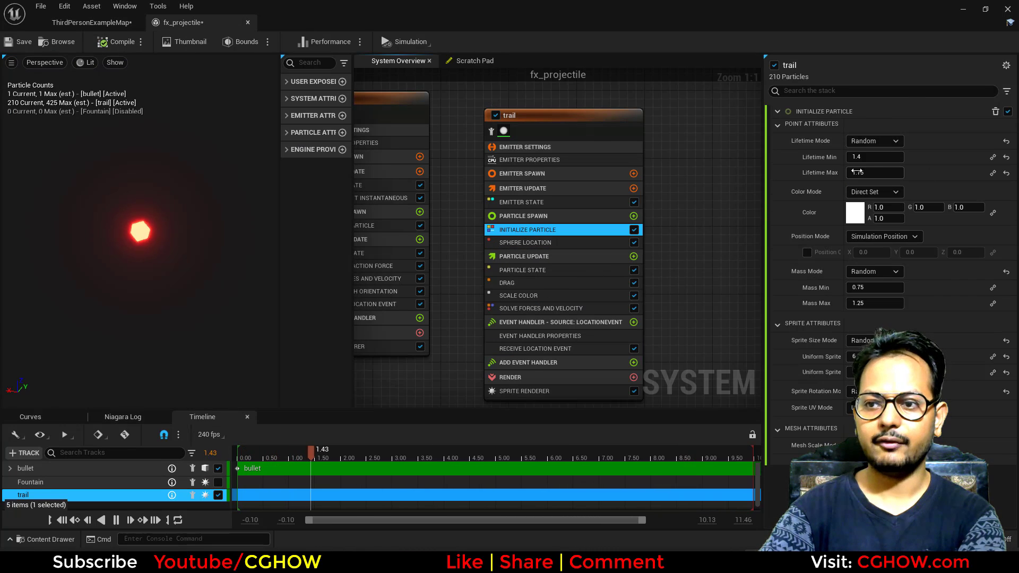
{"action": "type", "text": "0.6"}
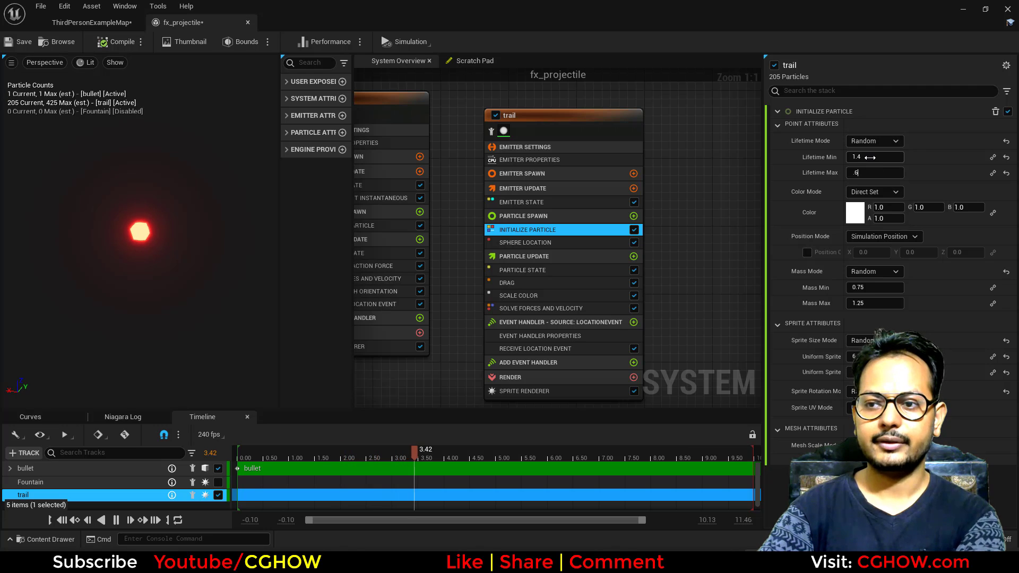
{"action": "left_click", "coordinate": [874, 157]}
{"action": "type", "text": "0.3"}
{"action": "key", "text": "Return"}
Step: Play the third-person level to check the shortened particle trails behind the bullets, and end the session
{"action": "left_click", "coordinate": [92, 23]}
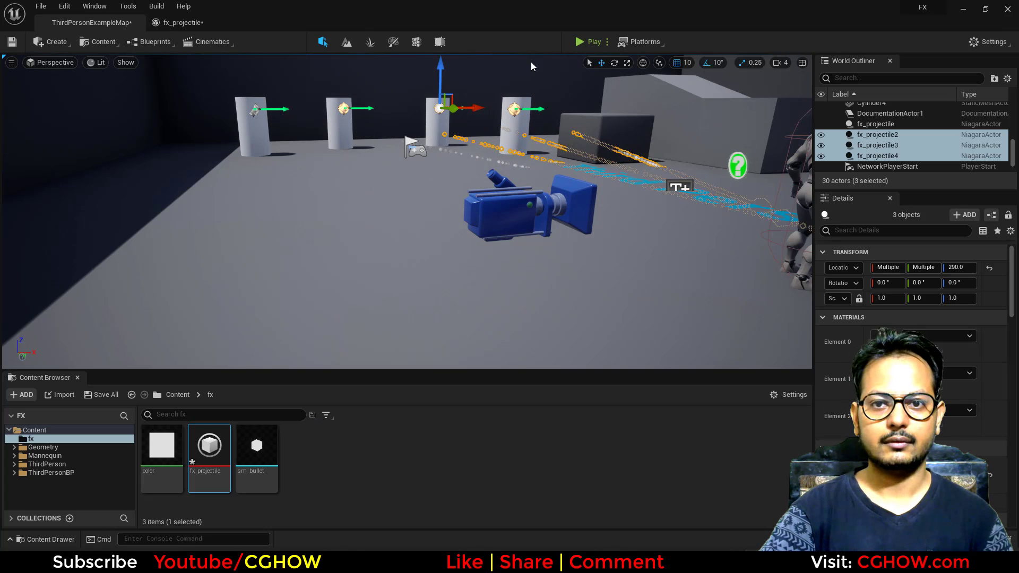
{"action": "left_click", "coordinate": [584, 42]}
{"action": "left_click", "coordinate": [469, 142]}
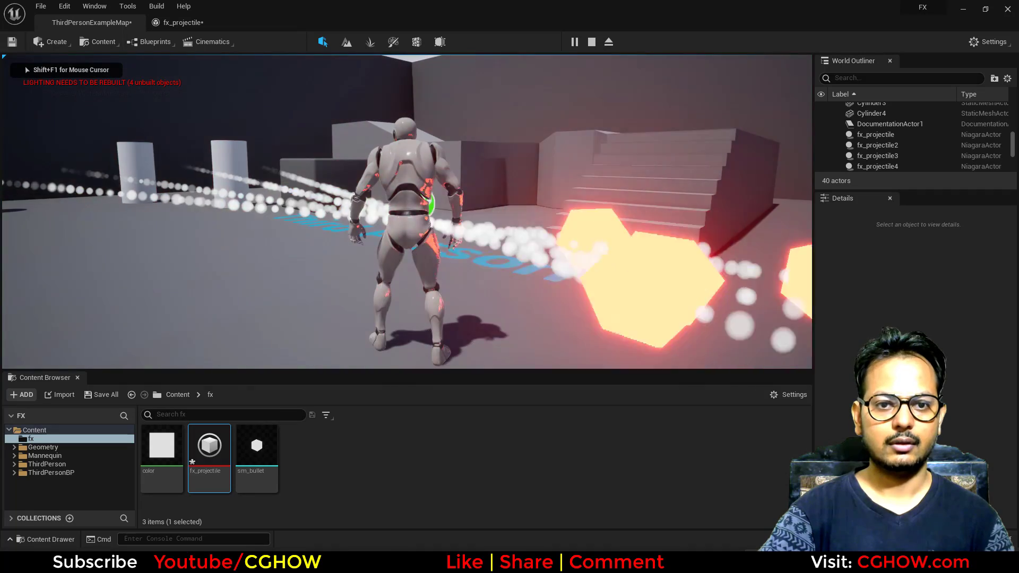
{"action": "key", "text": "Escape"}
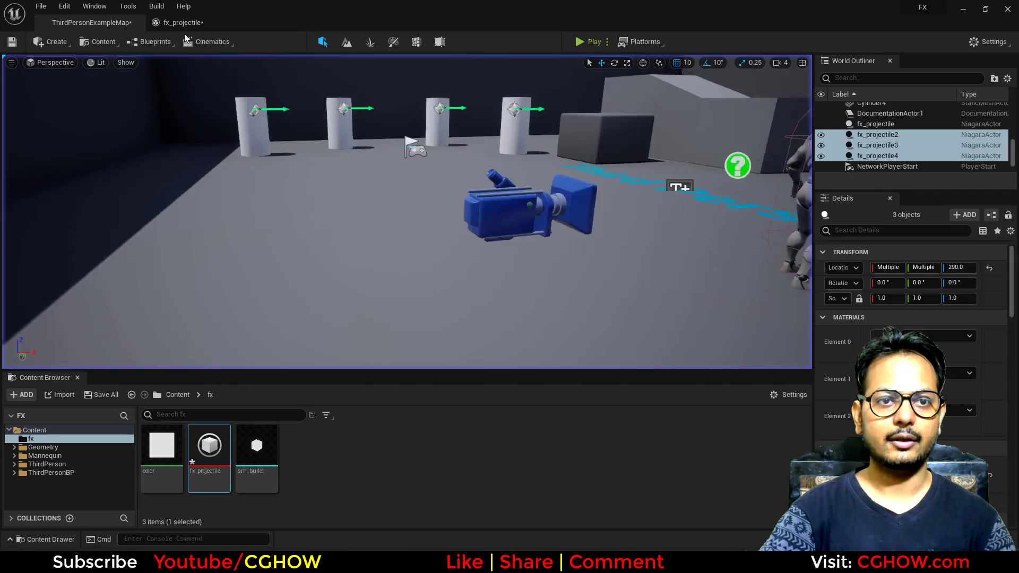
Step: Move the trail emitter's Sphere Location module from Particle Spawn into the location event handler, after Receive Location Event
{"action": "left_click", "coordinate": [180, 22]}
{"action": "right_click_drag", "start_coordinate": [642, 255], "coordinate": [645, 171]}
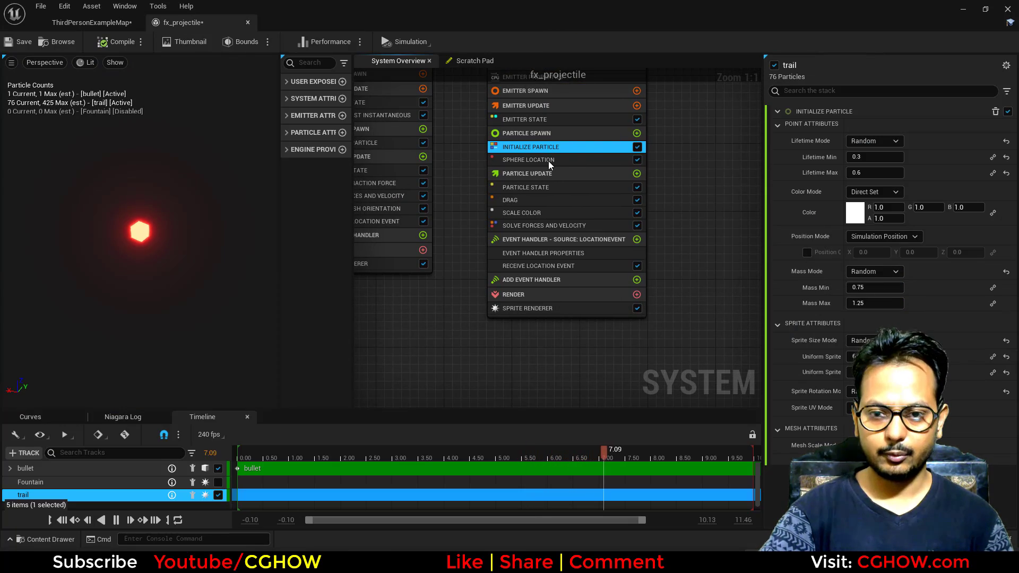
{"action": "left_click_drag", "start_coordinate": [546, 160], "coordinate": [546, 272]}
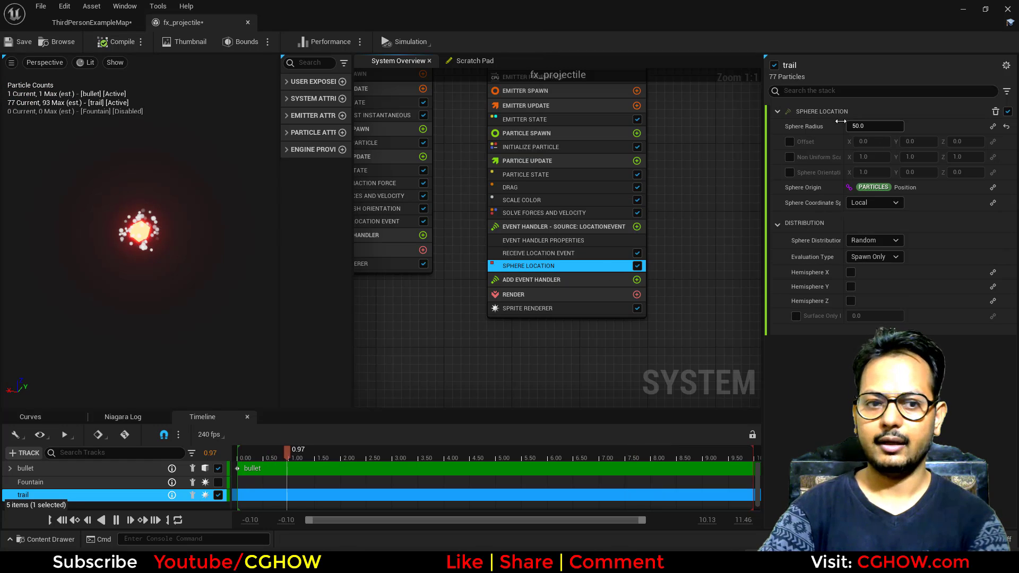
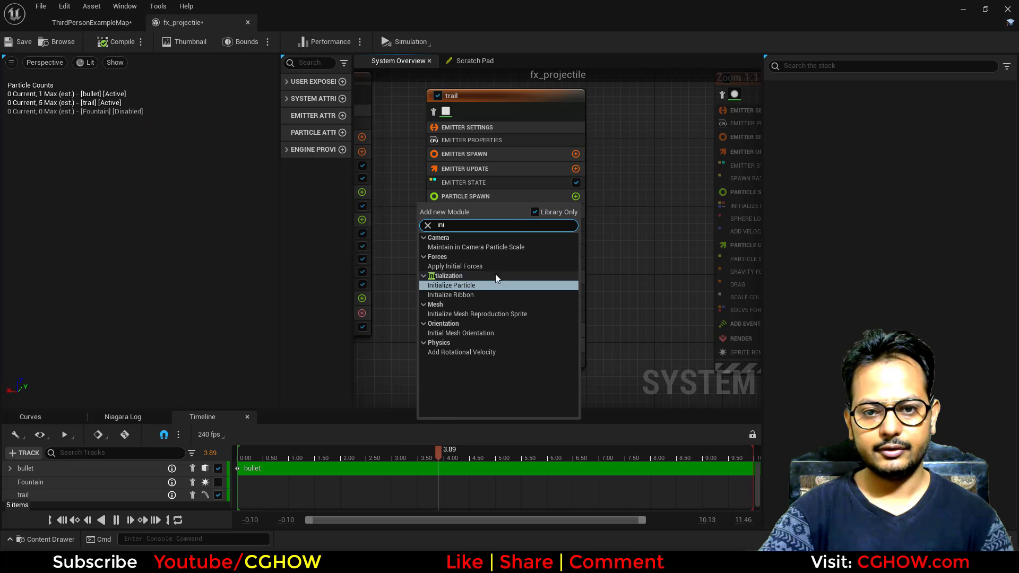
Step: Add an Initialize Ribbon module to the trail's Particle Spawn, with the colour's red value at 10 and lifetime 0.5
{"action": "left_click", "coordinate": [470, 294]}
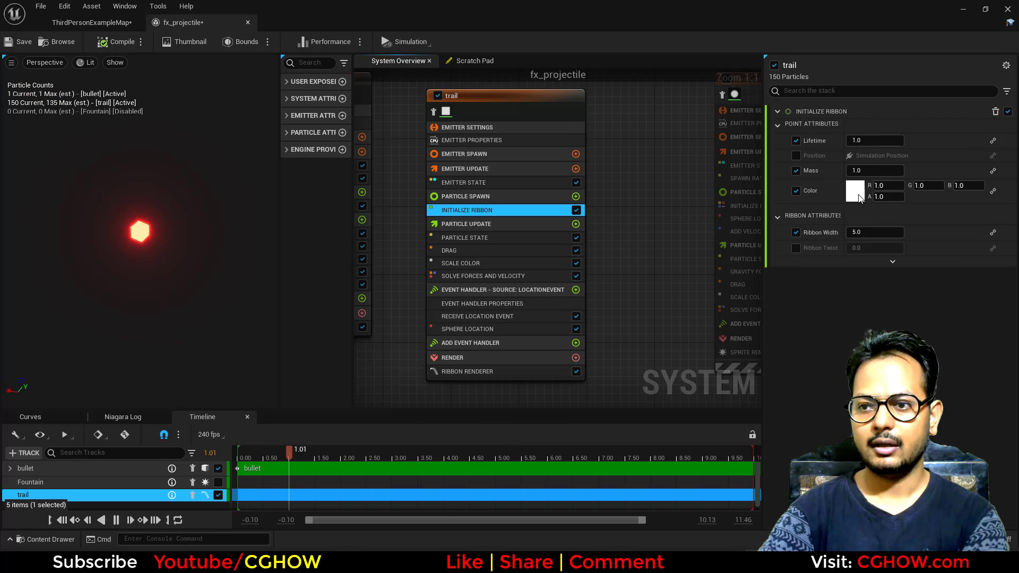
{"action": "left_click", "coordinate": [878, 185]}
{"action": "type", "text": "10"}
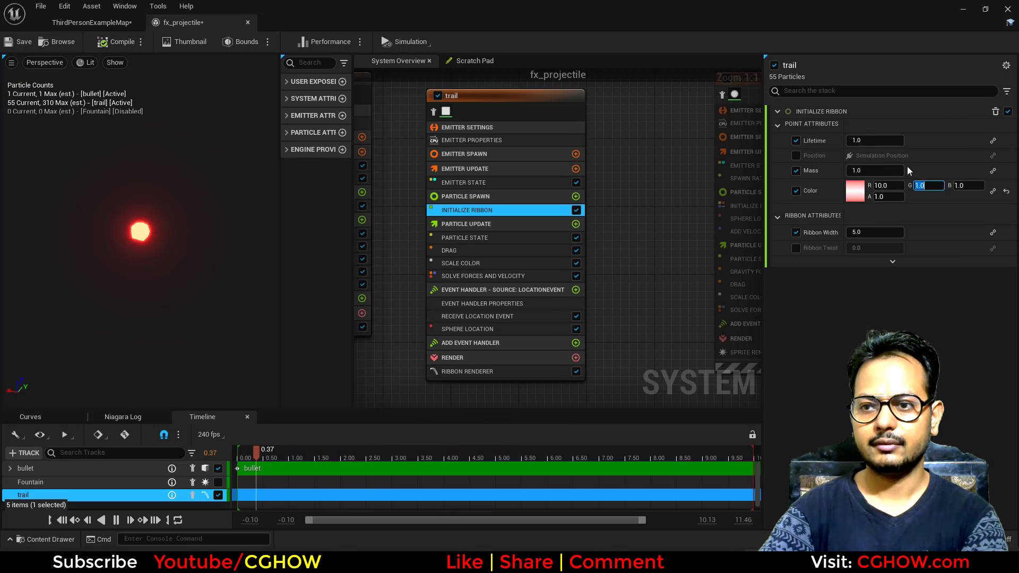
{"action": "key", "text": "Return"}
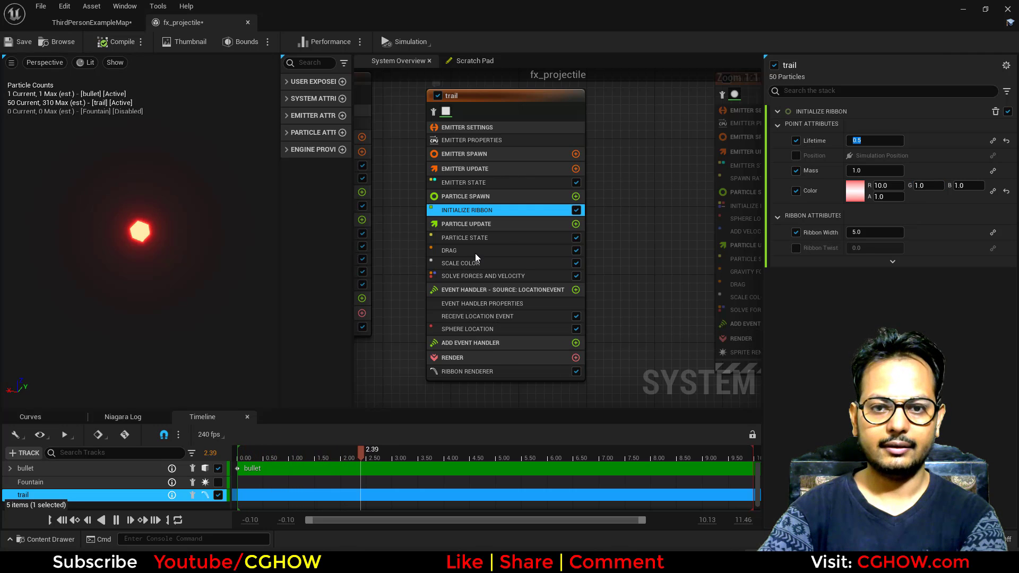
Step: Delete the Drag and Scale Color modules from the trail emitter's Particle Update, with a brief look at the level
{"action": "left_click", "coordinate": [502, 252]}
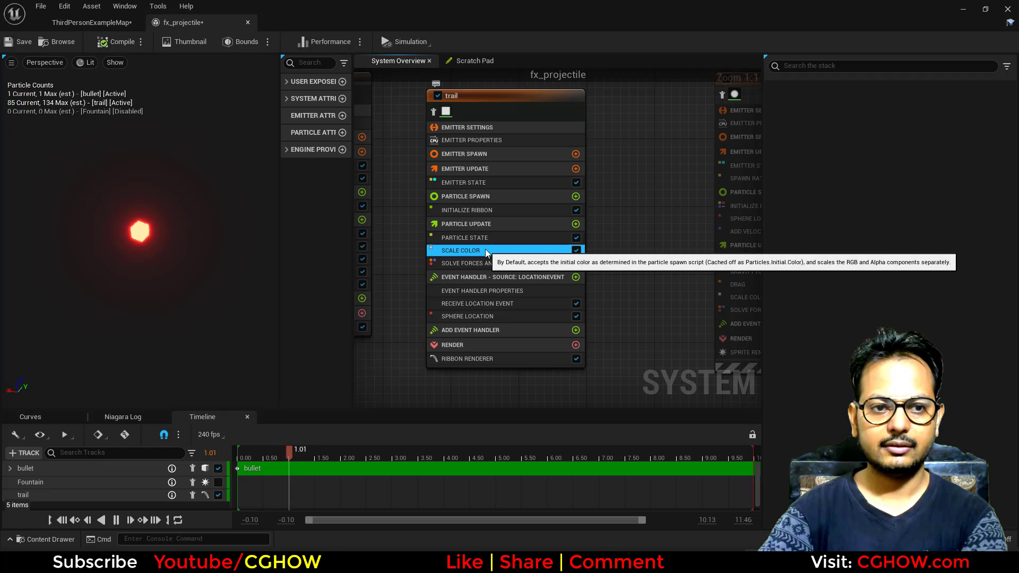
{"action": "left_click", "coordinate": [91, 23]}
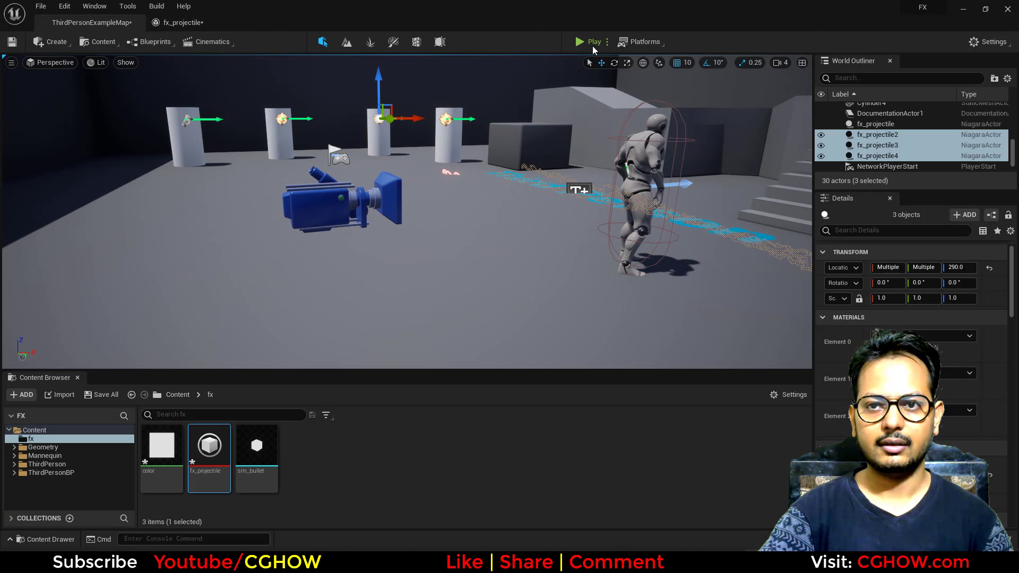
{"action": "left_click", "coordinate": [185, 24]}
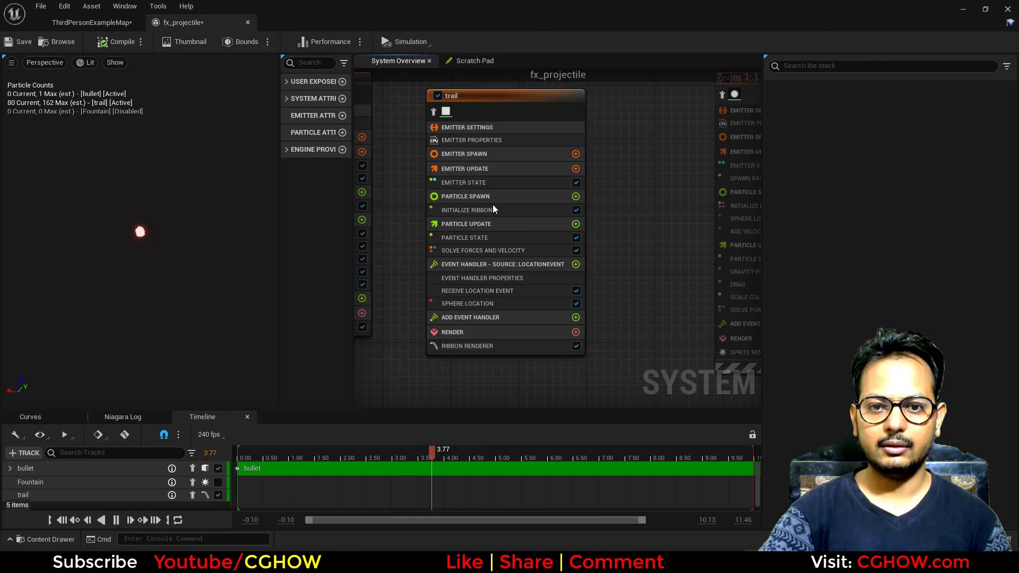
Step: Delete the Sphere Location module from the trail emitter's event handler
{"action": "left_click", "coordinate": [467, 210]}
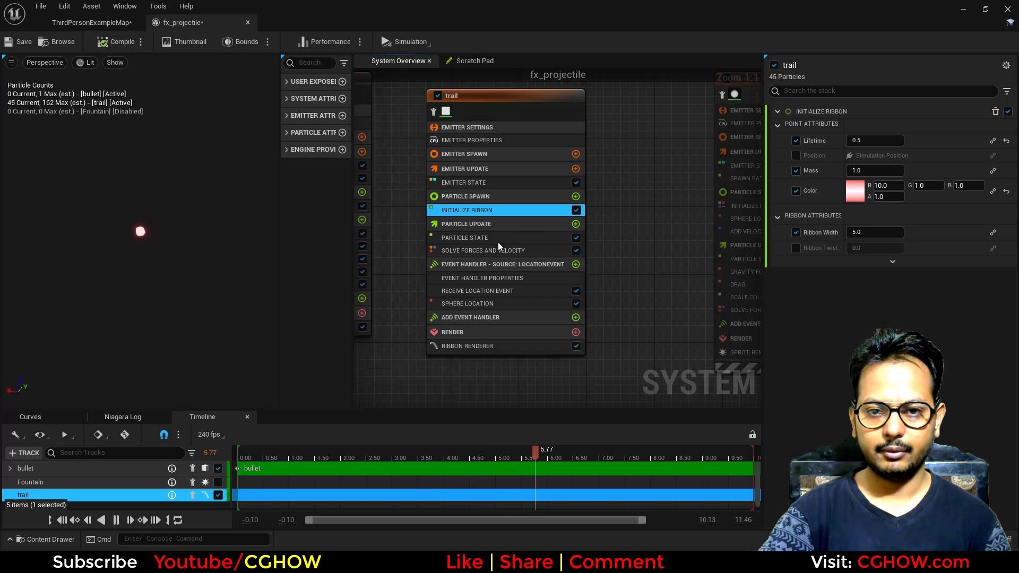
{"action": "right_click_drag", "start_coordinate": [411, 249], "coordinate": [448, 257]}
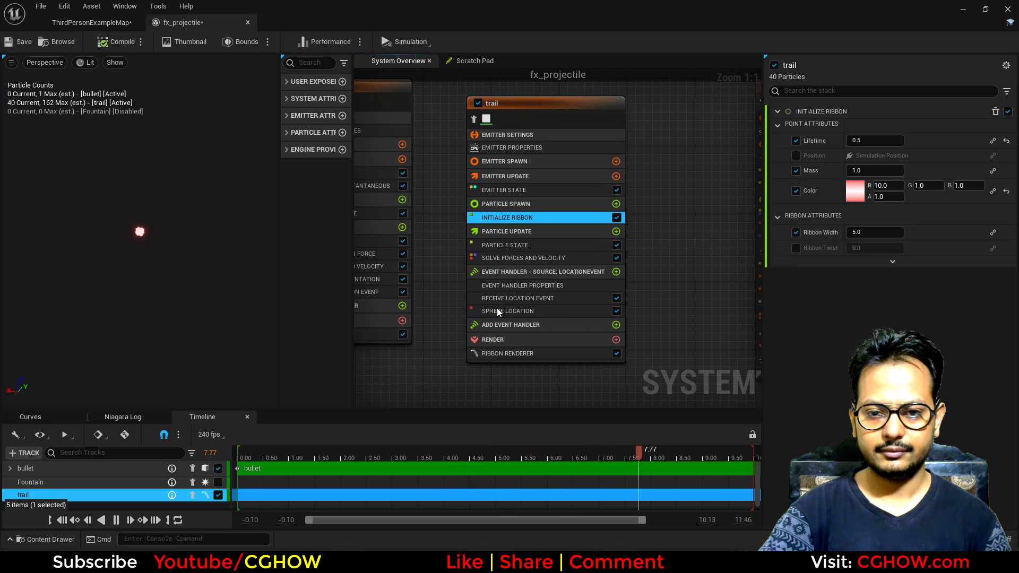
{"action": "left_click", "coordinate": [546, 311]}
{"action": "key", "text": "Delete"}
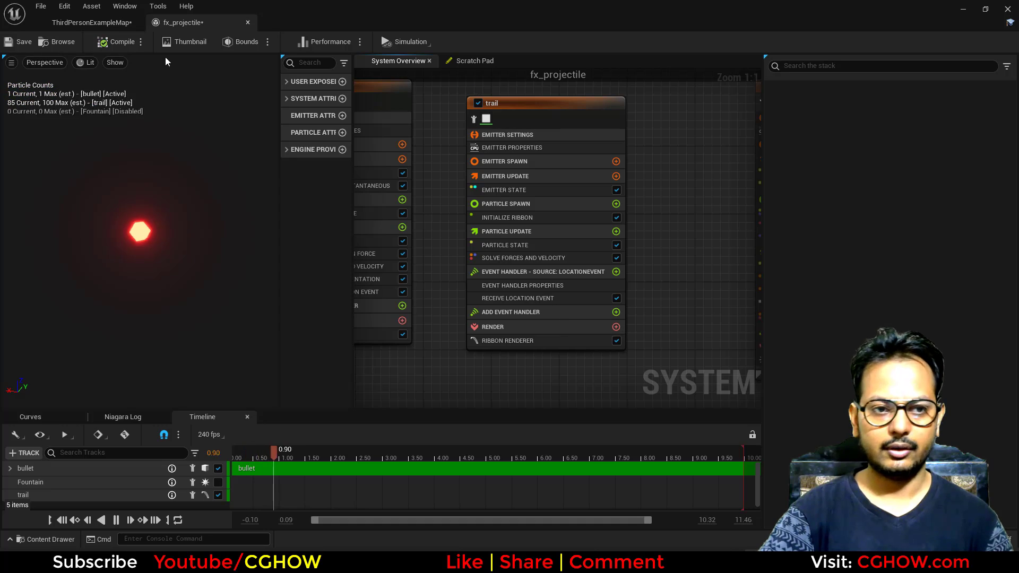
Step: Play the level to check the ribbon trails on the bullets, and end the session
{"action": "left_click", "coordinate": [93, 22]}
{"action": "left_click", "coordinate": [582, 42]}
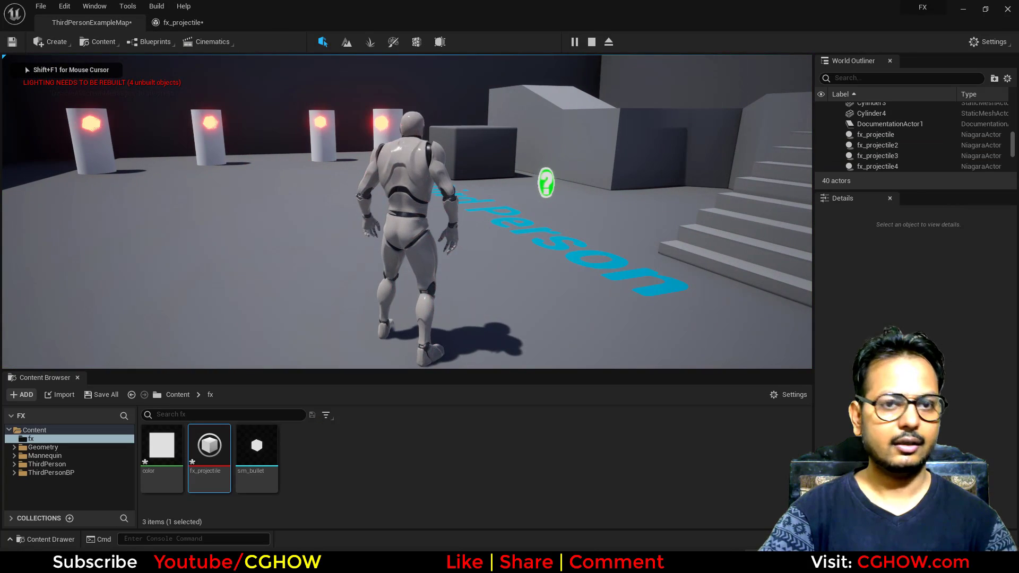
{"action": "key", "text": "Escape"}
Step: Set the trail's lifetime to 0.2 and its ribbon width to 50 in Initialize Ribbon
{"action": "left_click", "coordinate": [181, 23]}
{"action": "left_click", "coordinate": [508, 219]}
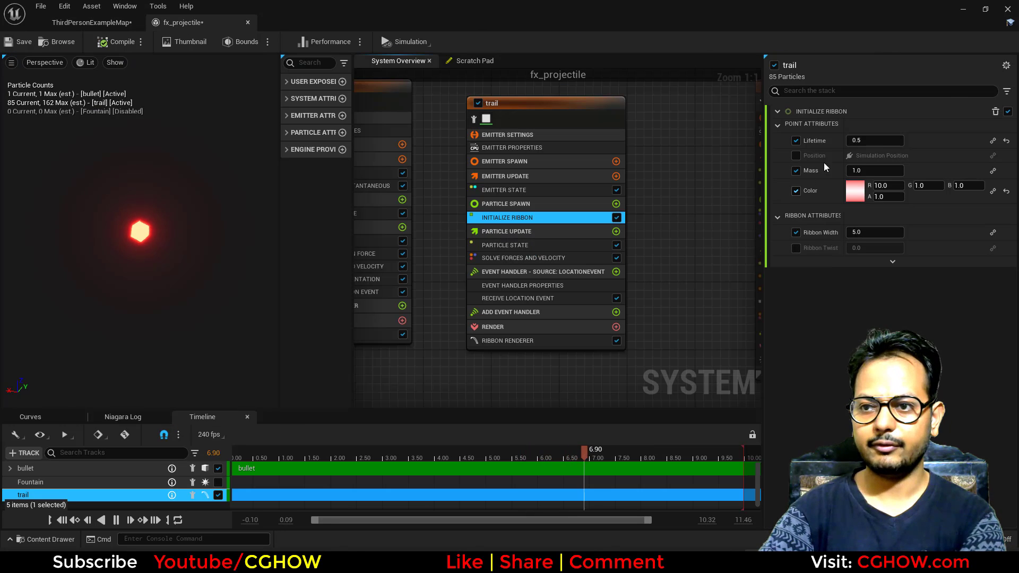
{"action": "type", "text": "0.2"}
{"action": "key", "text": "Return"}
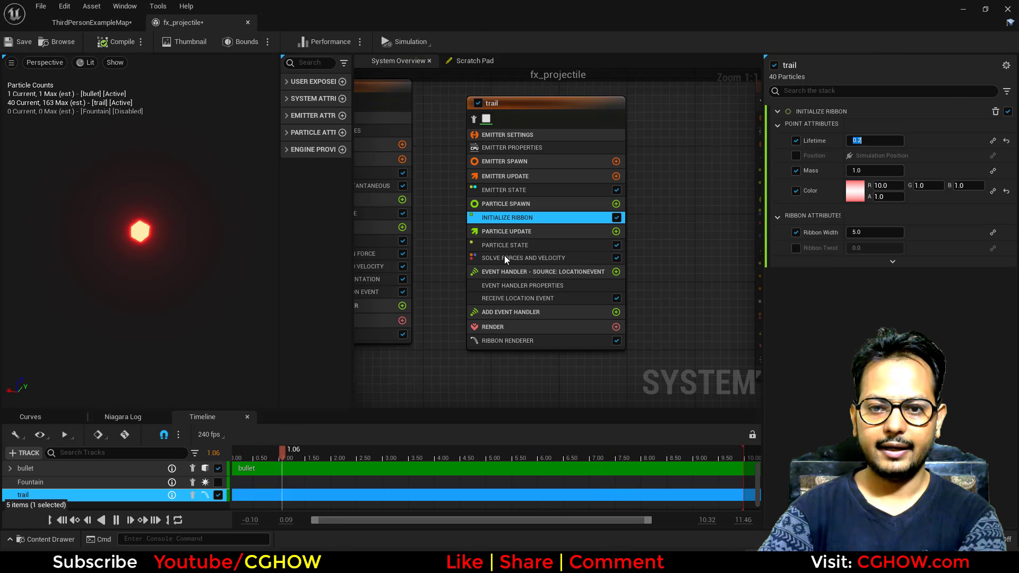
{"action": "left_click", "coordinate": [616, 232]}
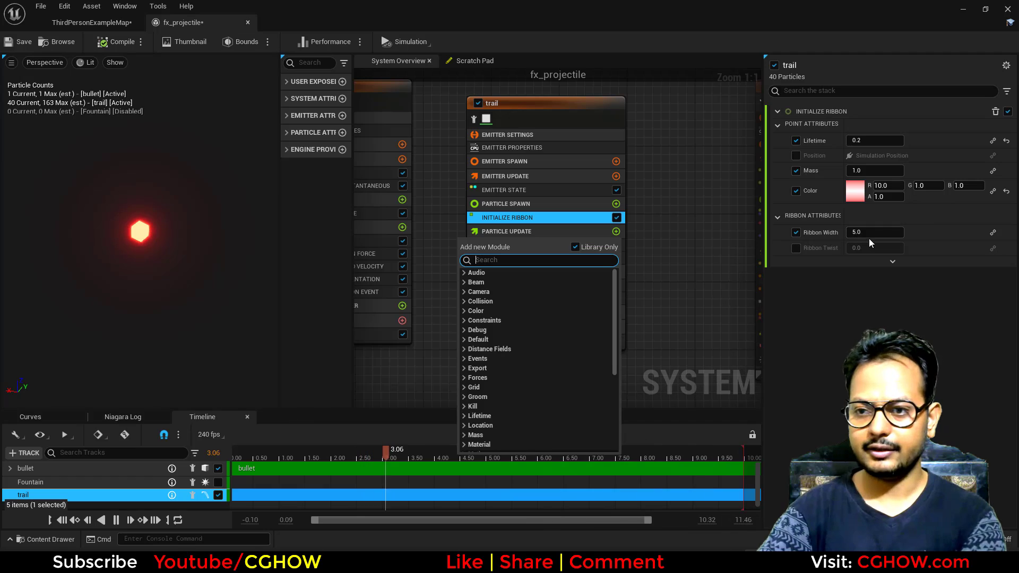
{"action": "left_click", "coordinate": [870, 232]}
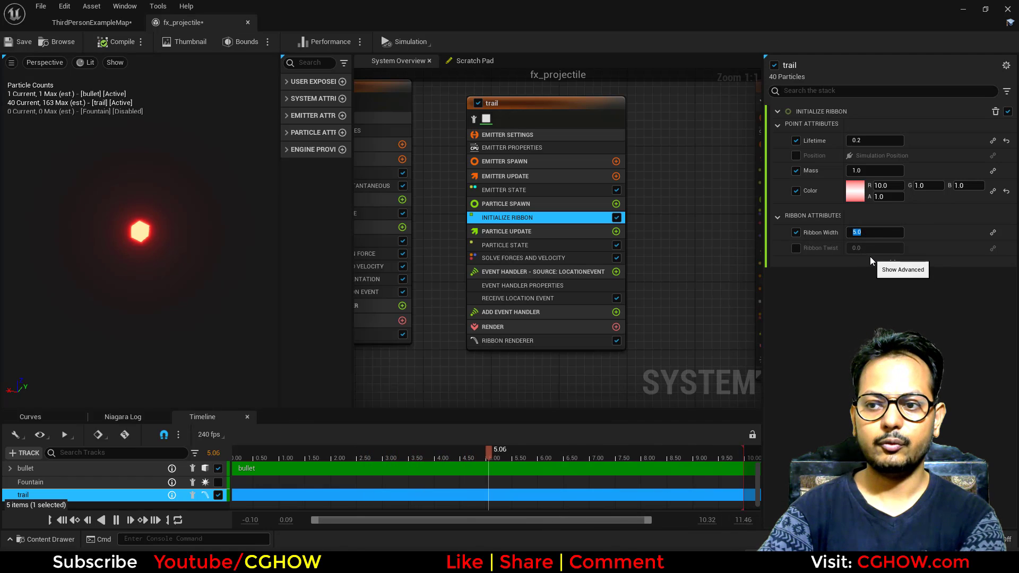
{"action": "type", "text": "50"}
Step: Add a Scale Ribbon Width module to the trail emitter's Particle Update
{"action": "left_click", "coordinate": [616, 232]}
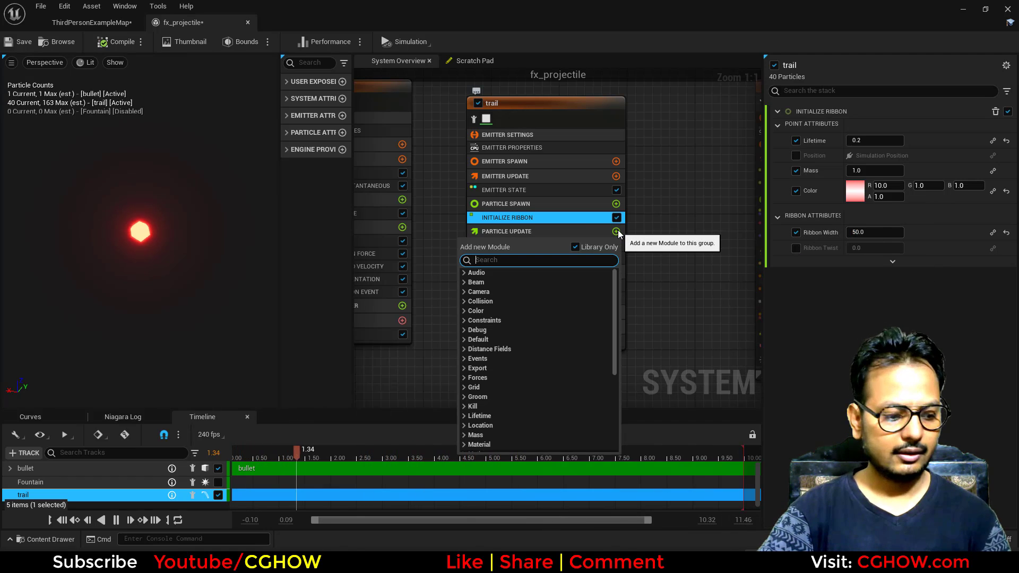
{"action": "type", "text": "scale ribbon"}
{"action": "left_click", "coordinate": [515, 286]}
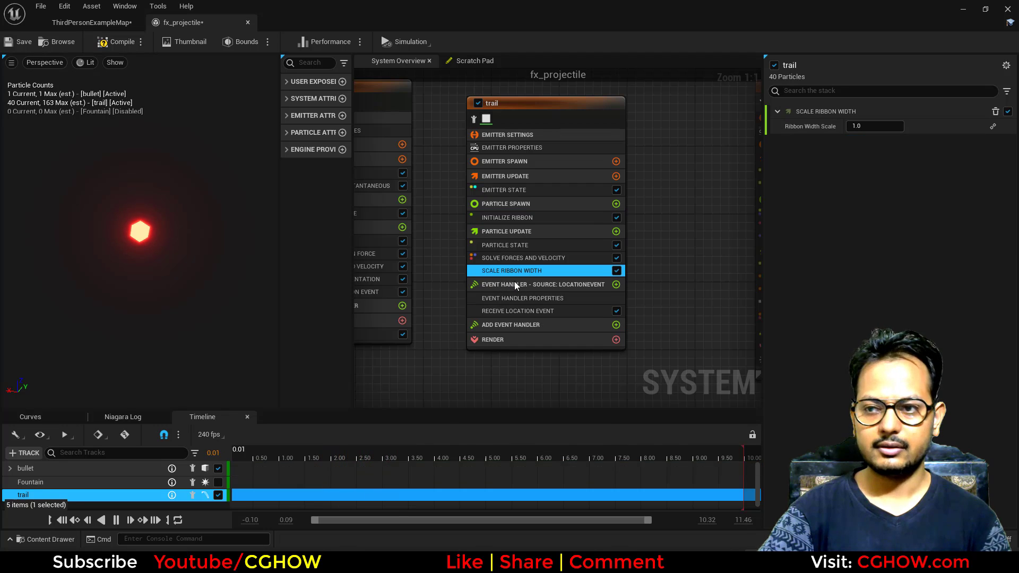
Step: Drive the Ribbon Width Scale with a Float from Curve input that falls from 1 to 0 over the particle's age
{"action": "left_click", "coordinate": [993, 127]}
{"action": "type", "text": "vr"}
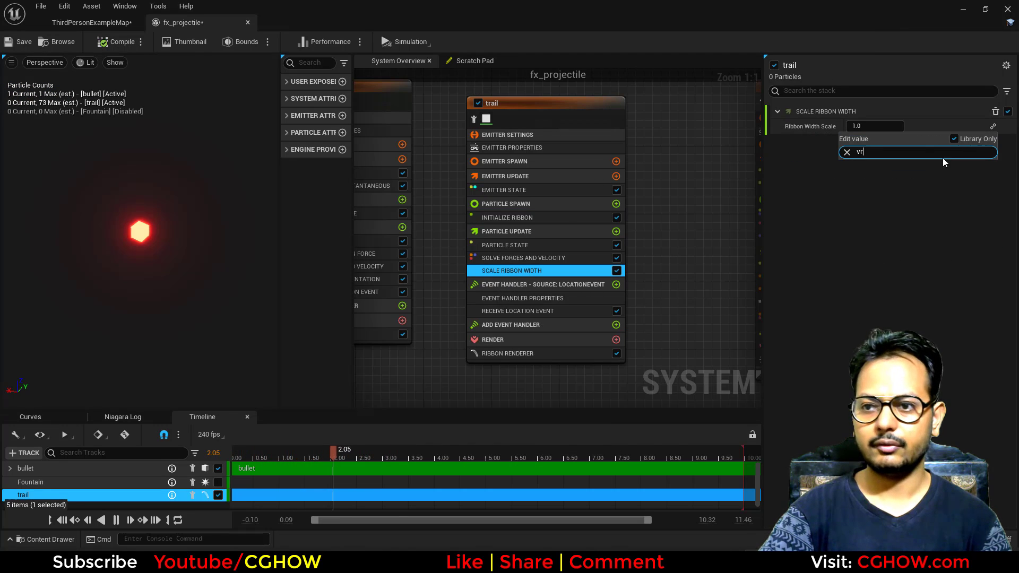
{"action": "key", "text": "BackSpace"}
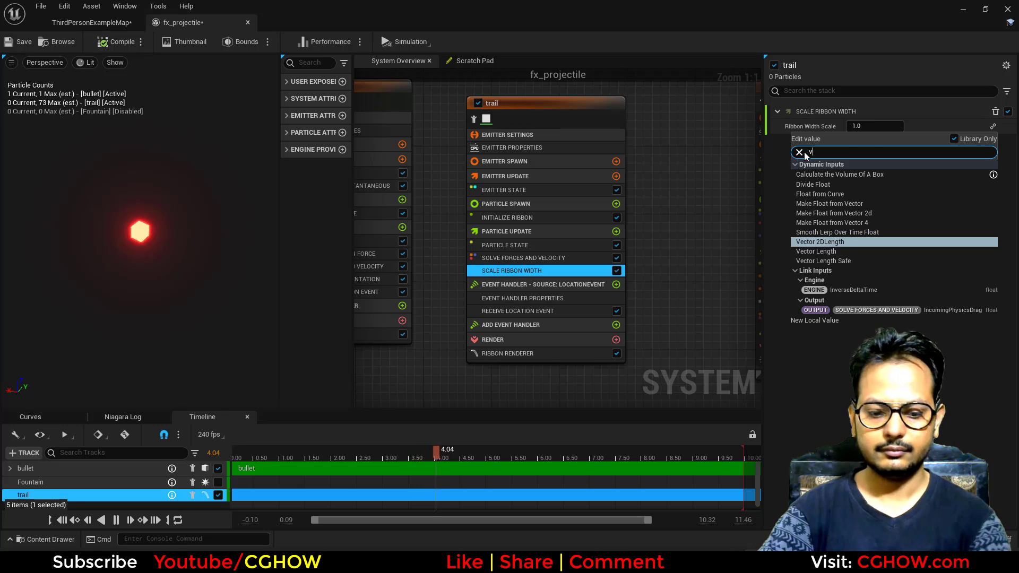
{"action": "type", "text": "cur"}
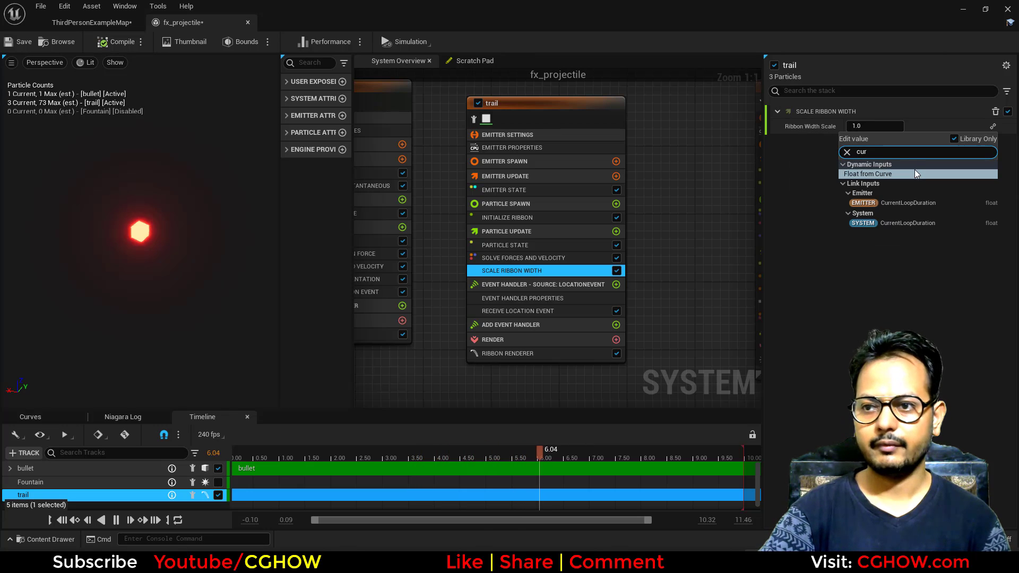
{"action": "left_click", "coordinate": [881, 174]}
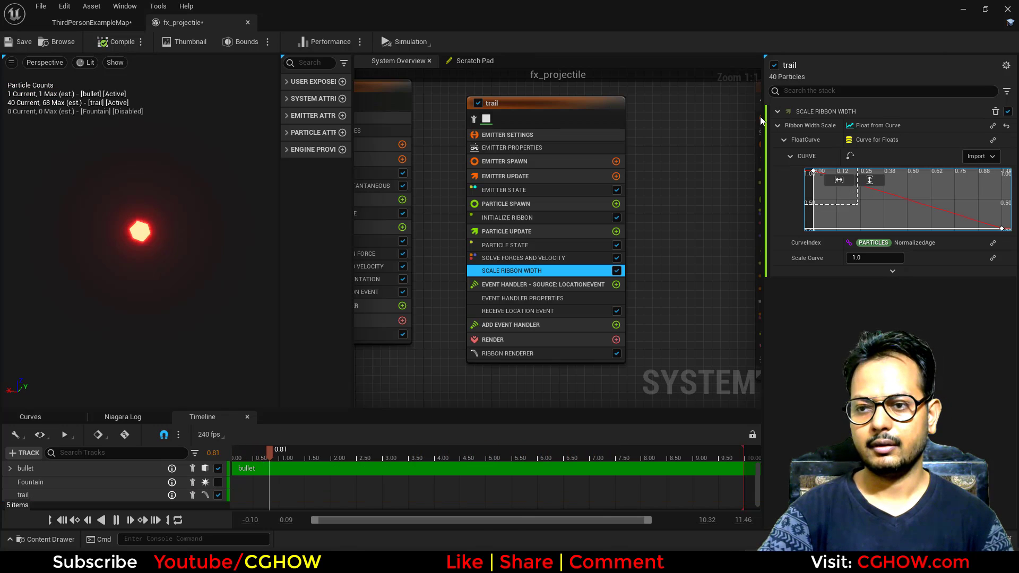
Step: Play the level and run the character around to check the tapering ribbon trails, and end the session
{"action": "left_click", "coordinate": [93, 23]}
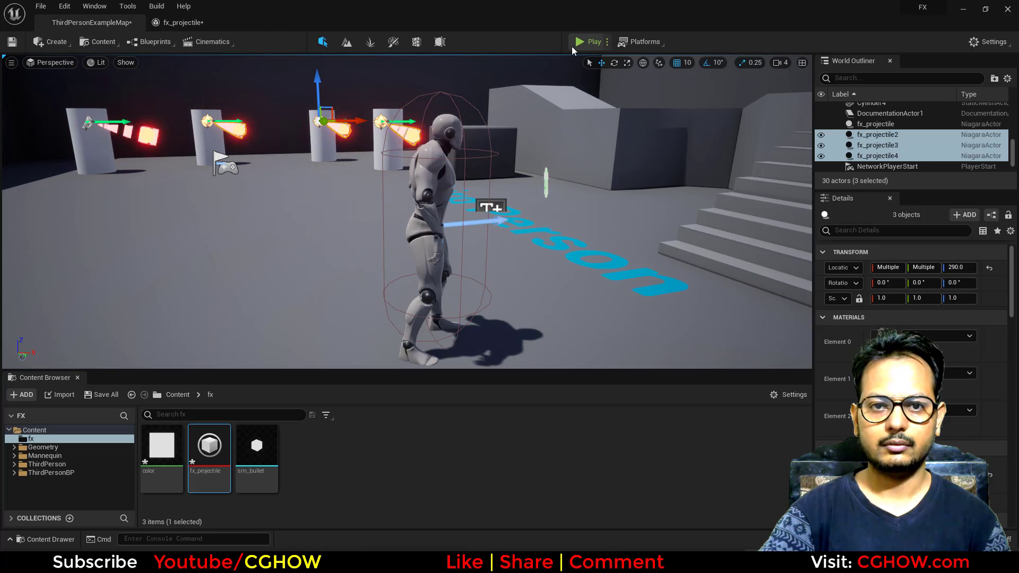
{"action": "left_click", "coordinate": [586, 41]}
{"action": "key", "text": "a"}
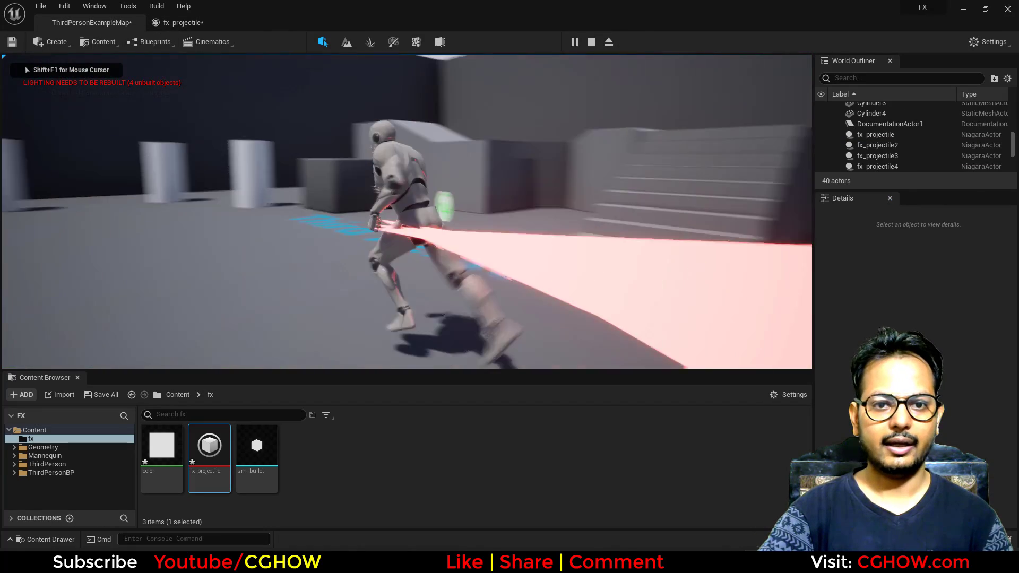
{"action": "key", "text": "s"}
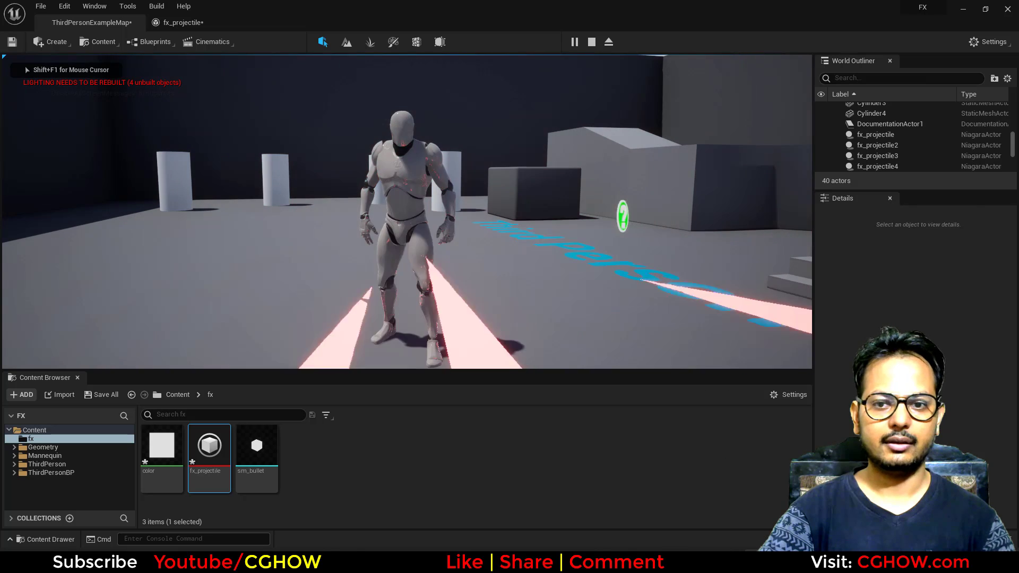
{"action": "key", "text": "Escape"}
Step: Check the trail's Initialize Ribbon settings in fx_projectile, and playtest the level by running the character around
{"action": "left_click", "coordinate": [177, 26]}
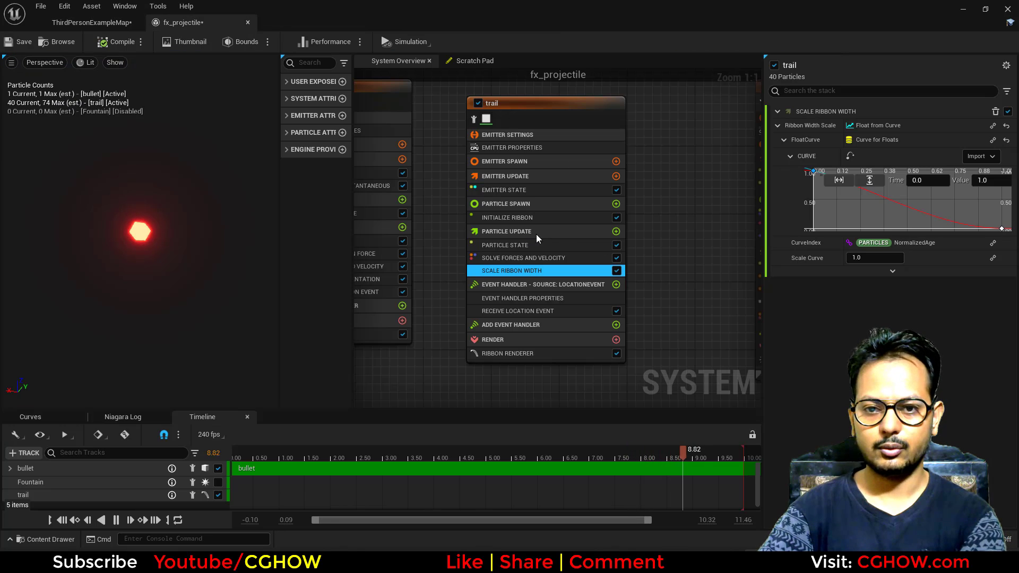
{"action": "left_click", "coordinate": [509, 218]}
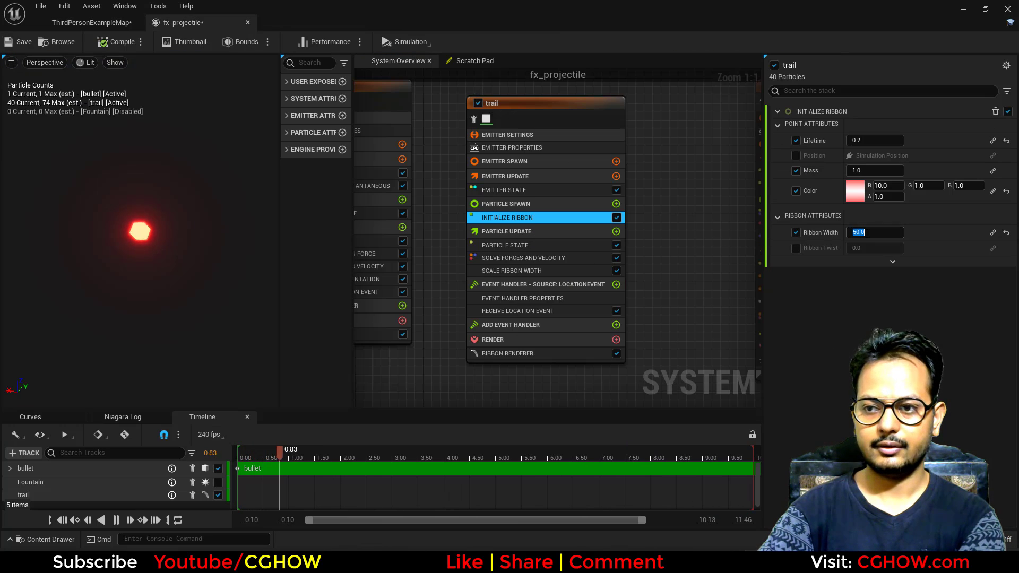
{"action": "left_click", "coordinate": [92, 23]}
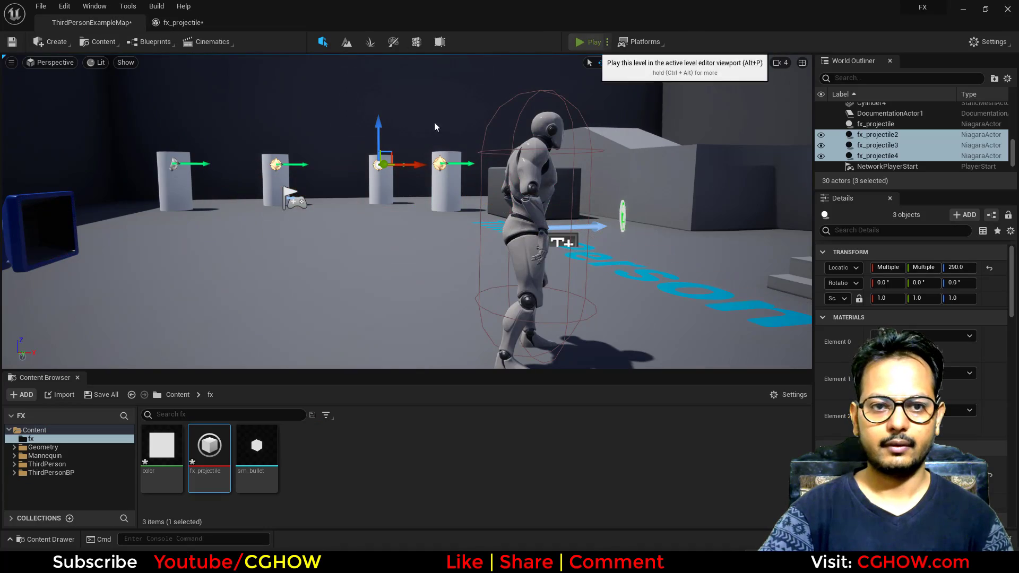
{"action": "left_click", "coordinate": [583, 41]}
{"action": "key", "text": "a"}
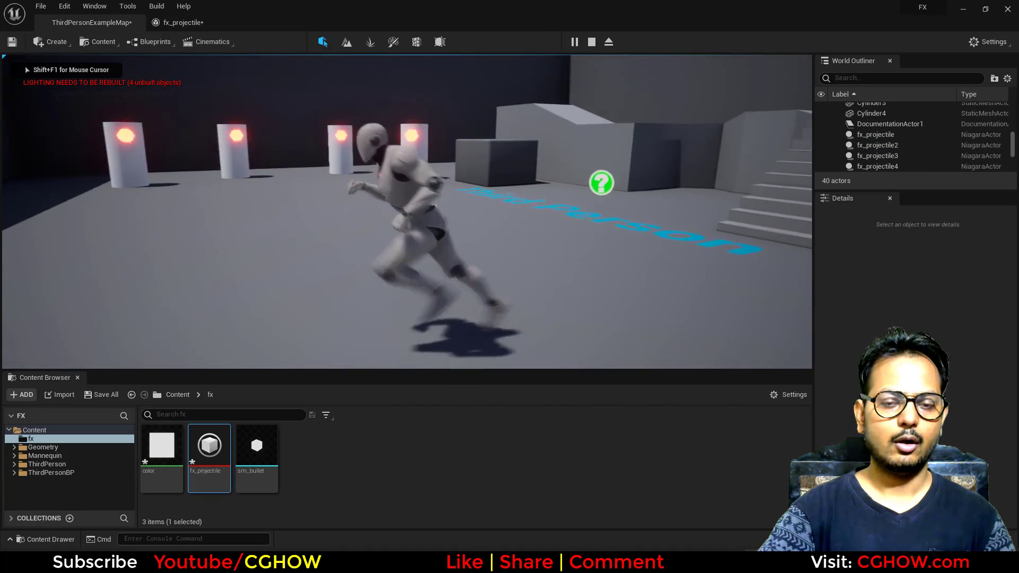
{"action": "key", "text": "d"}
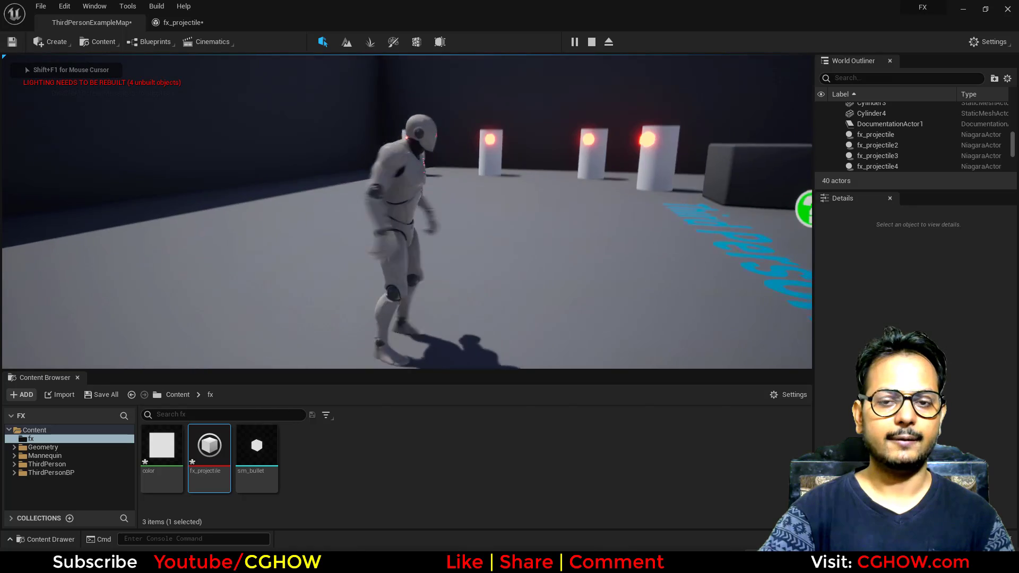
{"action": "key", "text": "w"}
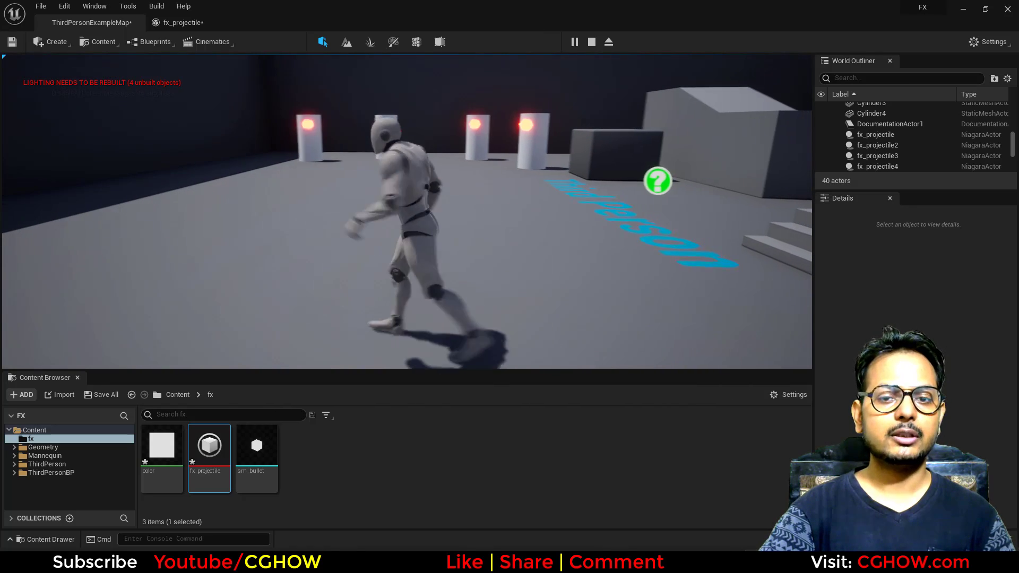
{"action": "key", "text": "Escape"}
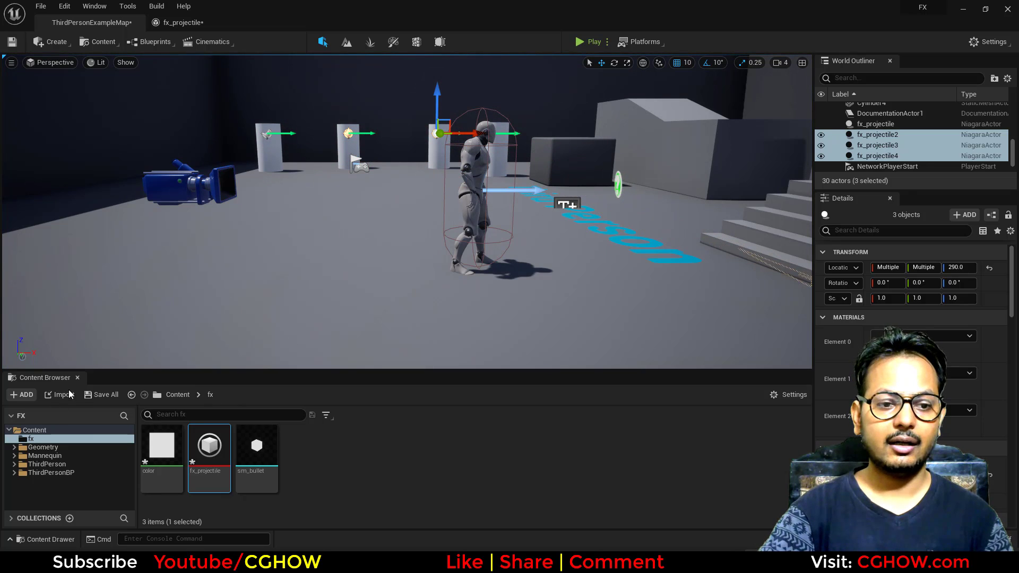
Step: Save all modified content in the project
{"action": "left_click", "coordinate": [102, 394]}
{"action": "left_click", "coordinate": [583, 399]}
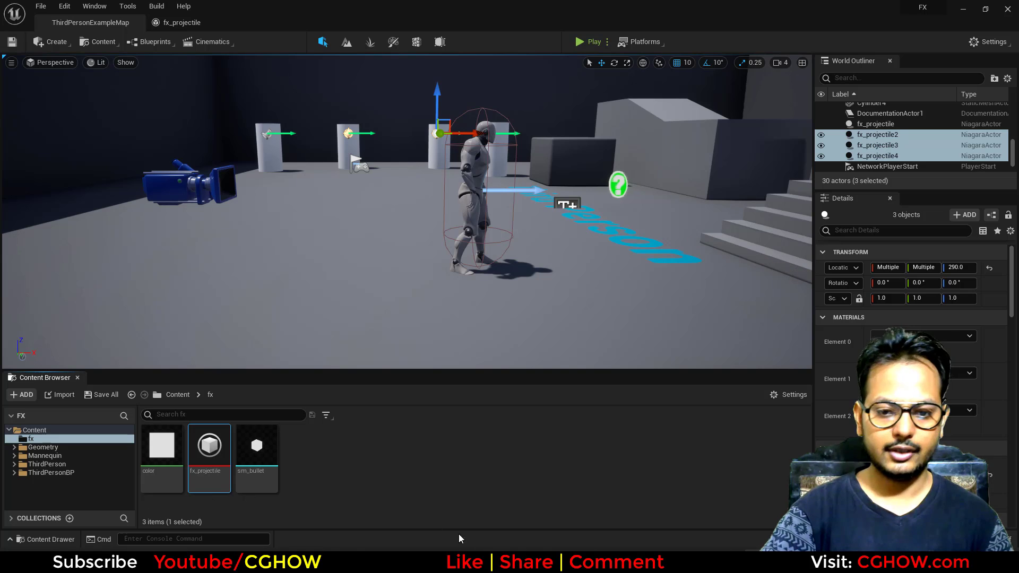
Step: Switch to Autodesk Maya and delete the existing object from the scene
{"action": "mouse_move", "coordinate": [708, 564]}
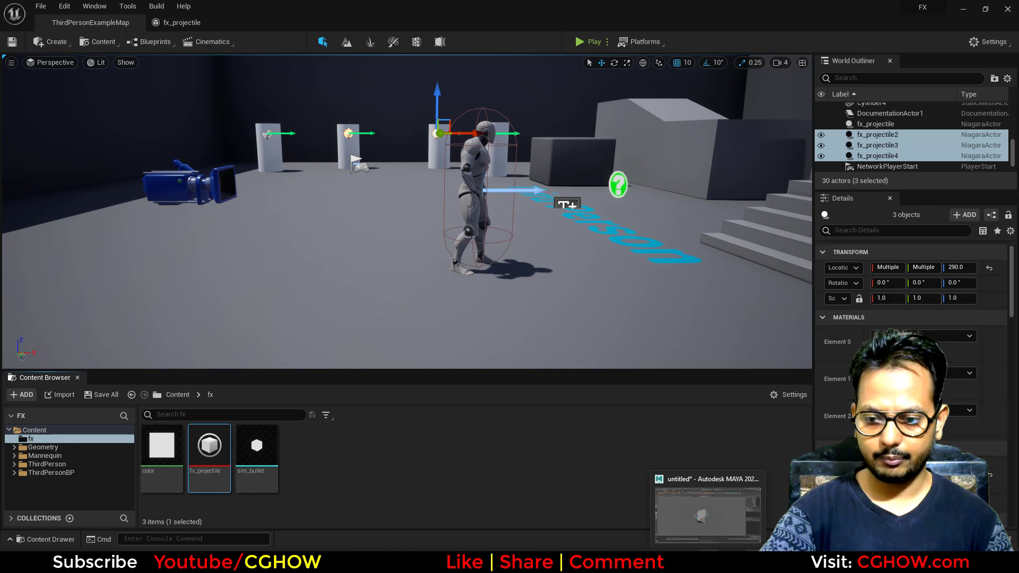
{"action": "left_click", "coordinate": [707, 509]}
{"action": "key", "text": "Delete"}
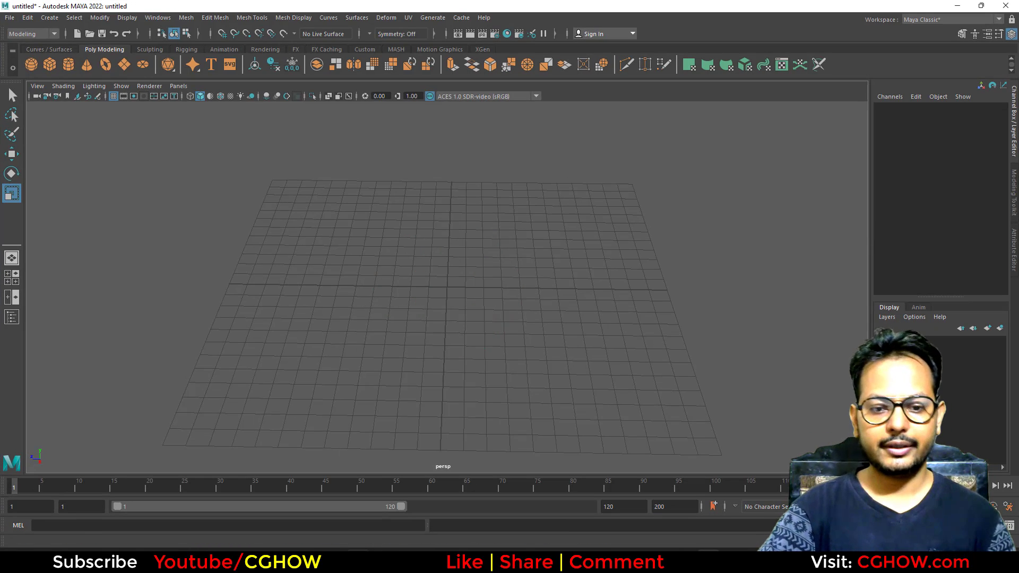
Step: View the Ratchet & Clank Void Repulser effect reference on ArtStation in the browser, and return to Maya
{"action": "left_click", "coordinate": [336, 563]}
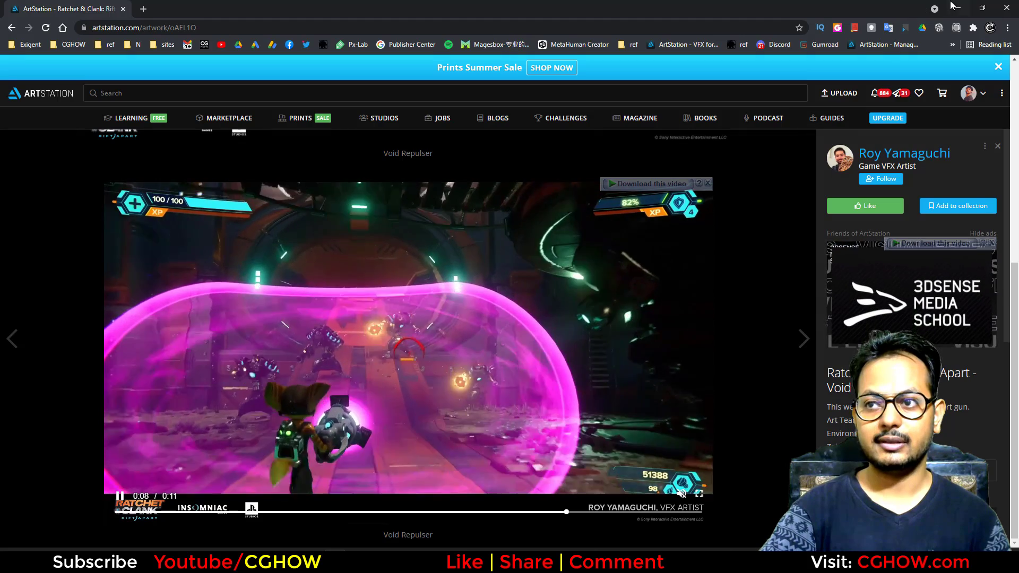
{"action": "key", "text": "super+Down"}
{"action": "key", "text": "super+Down"}
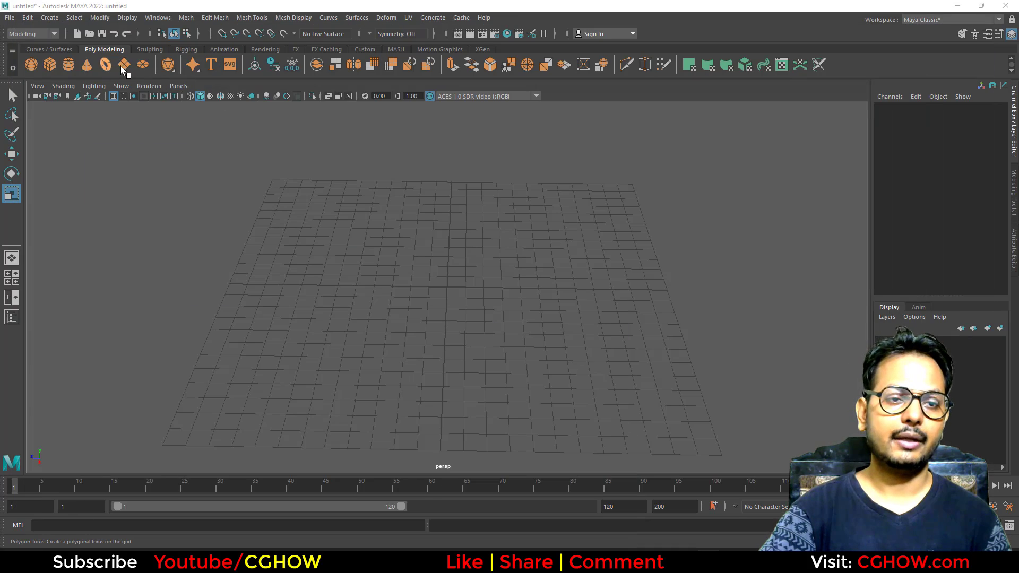
Step: Create a polygon cylinder and set its Subdivisions Axis to 8
{"action": "left_click", "coordinate": [68, 66]}
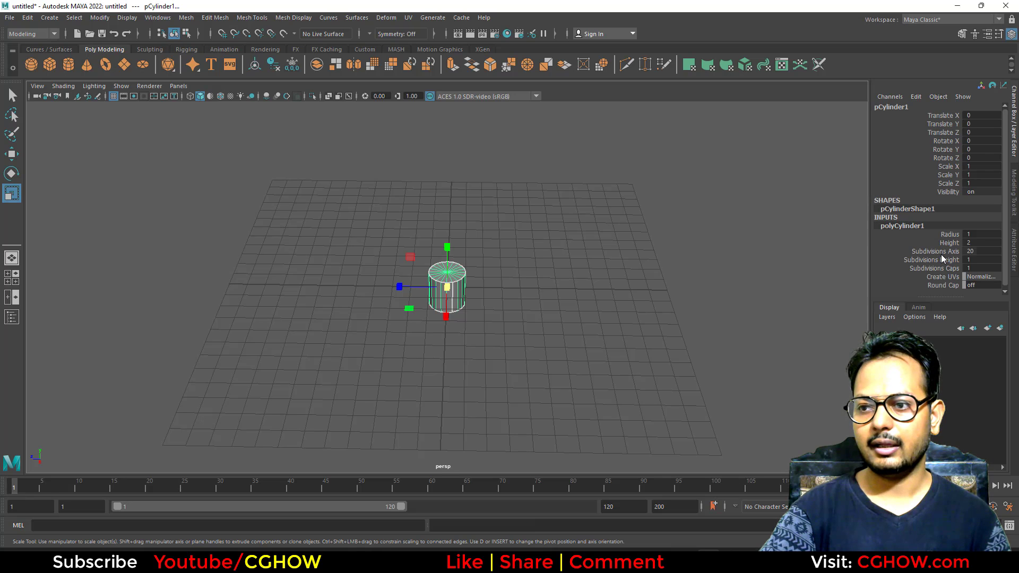
{"action": "left_click", "coordinate": [937, 252]}
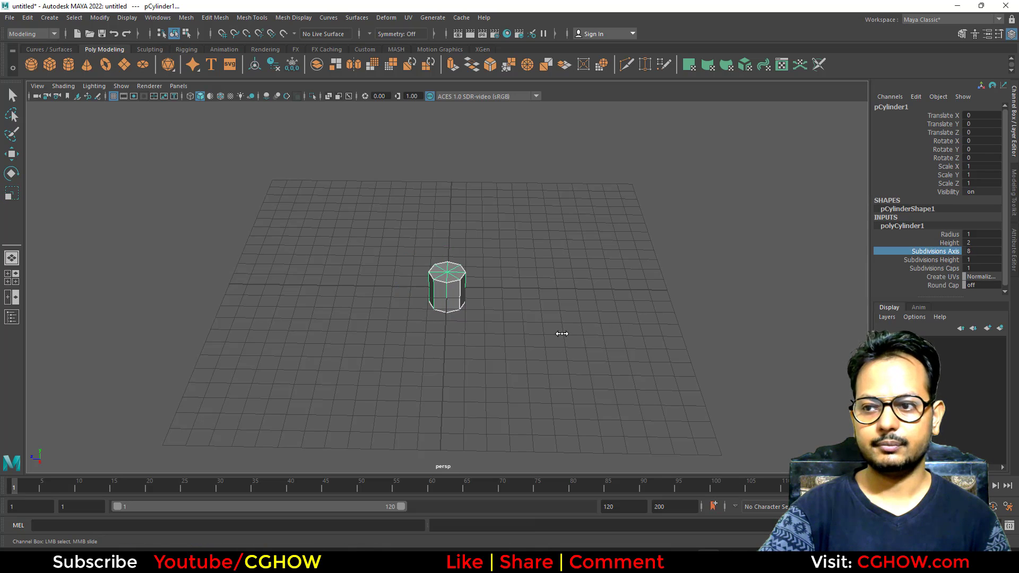
{"action": "right_click_drag", "start_coordinate": [409, 346], "coordinate": [577, 364], "text": "alt"}
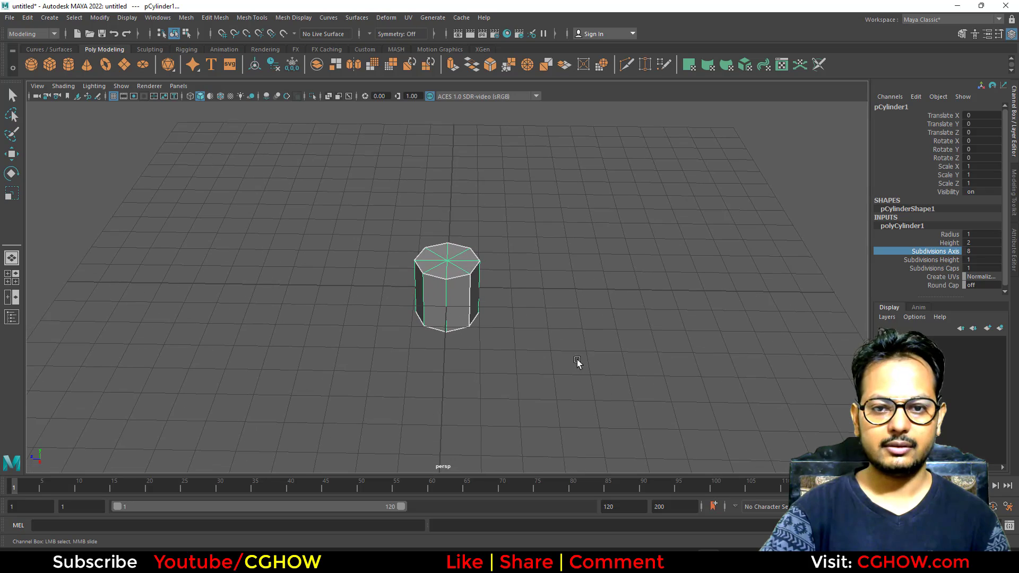
Step: Delete the cylinder's top and bottom cap faces to leave an open tube, and return to object selection
{"action": "right_click", "coordinate": [518, 289]}
{"action": "left_click", "coordinate": [519, 299]}
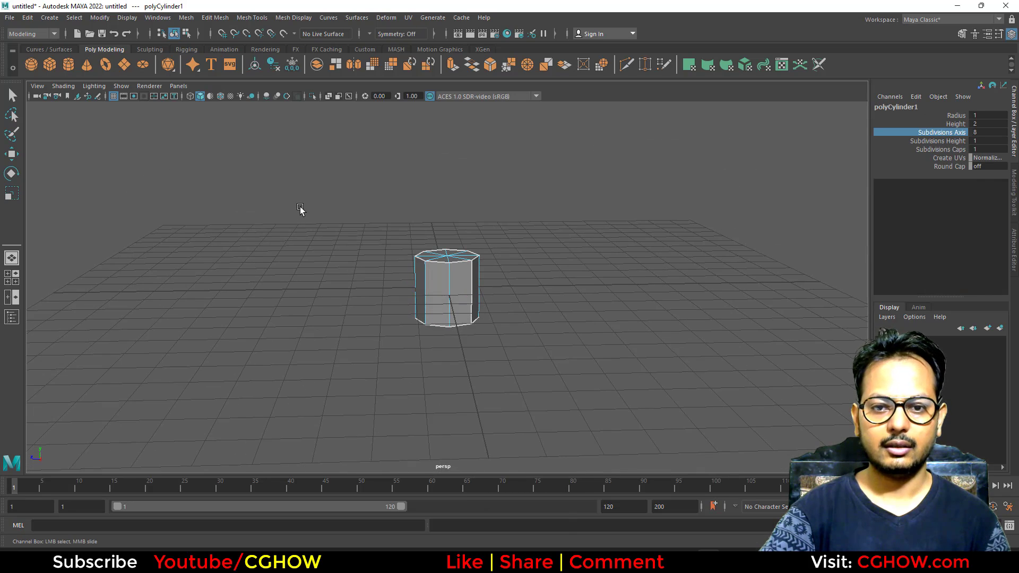
{"action": "left_click_drag", "start_coordinate": [302, 212], "coordinate": [626, 373]}
{"action": "key", "text": "r"}
{"action": "left_click_drag", "start_coordinate": [375, 291], "coordinate": [352, 348], "text": "alt"}
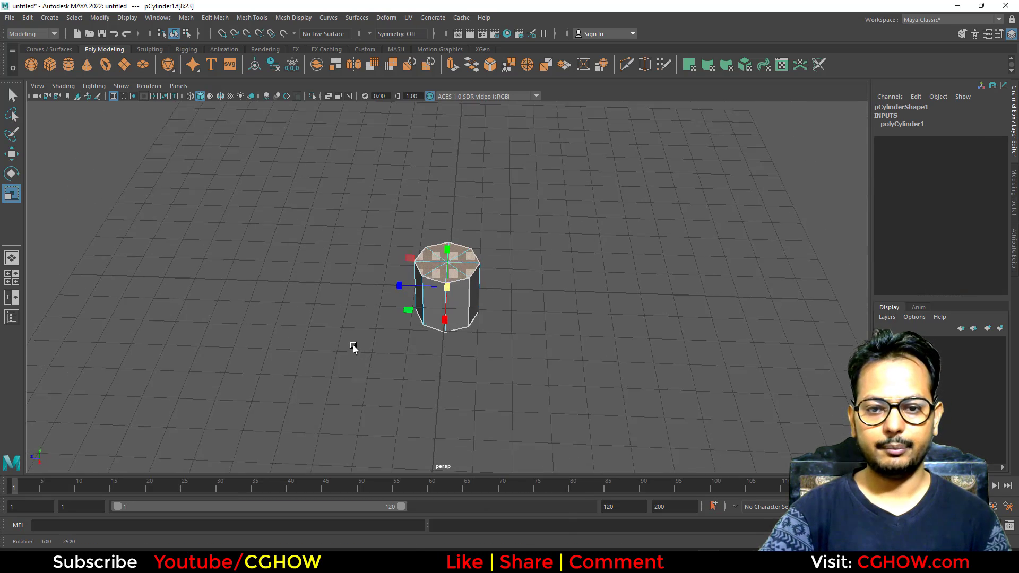
{"action": "left_click", "coordinate": [352, 348]}
{"action": "right_click", "coordinate": [434, 265]}
{"action": "left_click", "coordinate": [484, 243]}
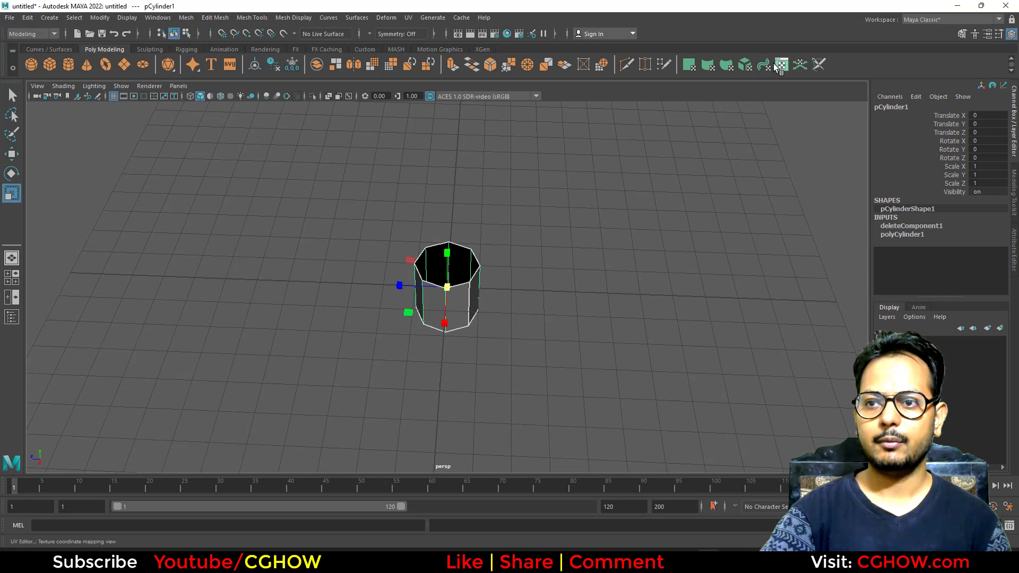
Step: Normalize all of the tube's UVs to fill the 0 to 1 space in the UV Editor, and put the UV windows away
{"action": "left_click", "coordinate": [276, 96]}
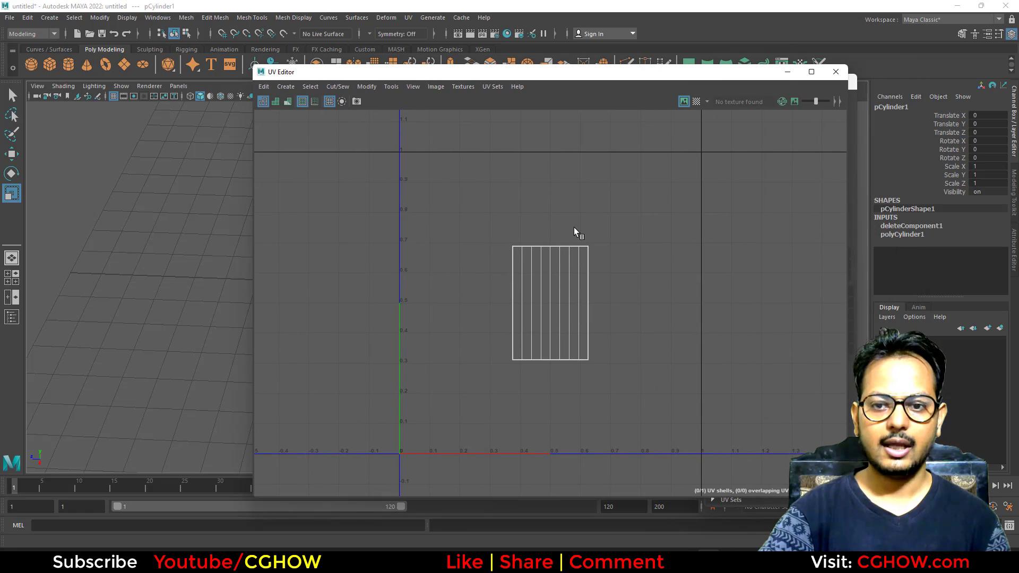
{"action": "right_click_drag", "start_coordinate": [558, 247], "coordinate": [472, 241]}
{"action": "double_click", "coordinate": [539, 256]}
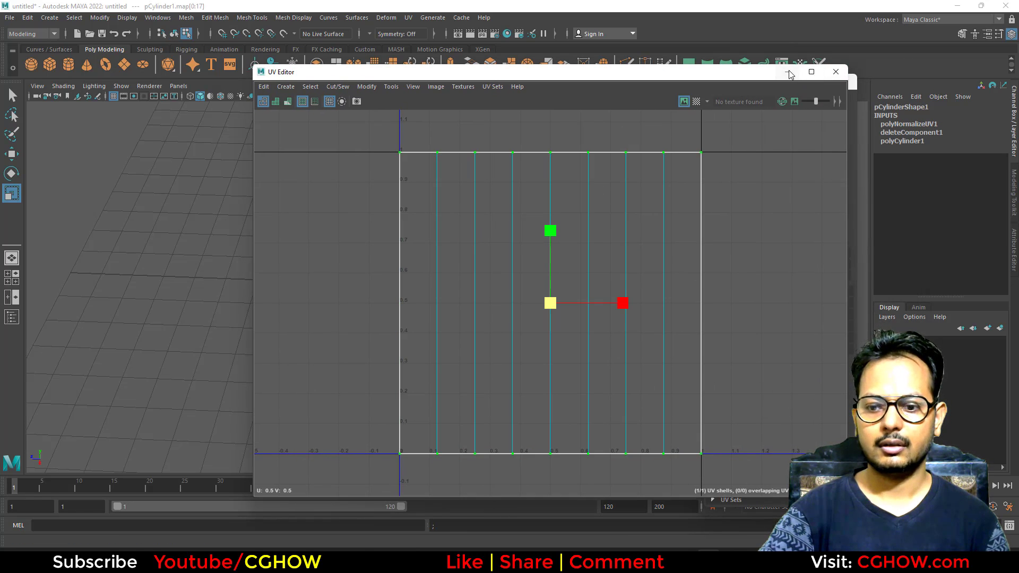
{"action": "left_click", "coordinate": [788, 73]}
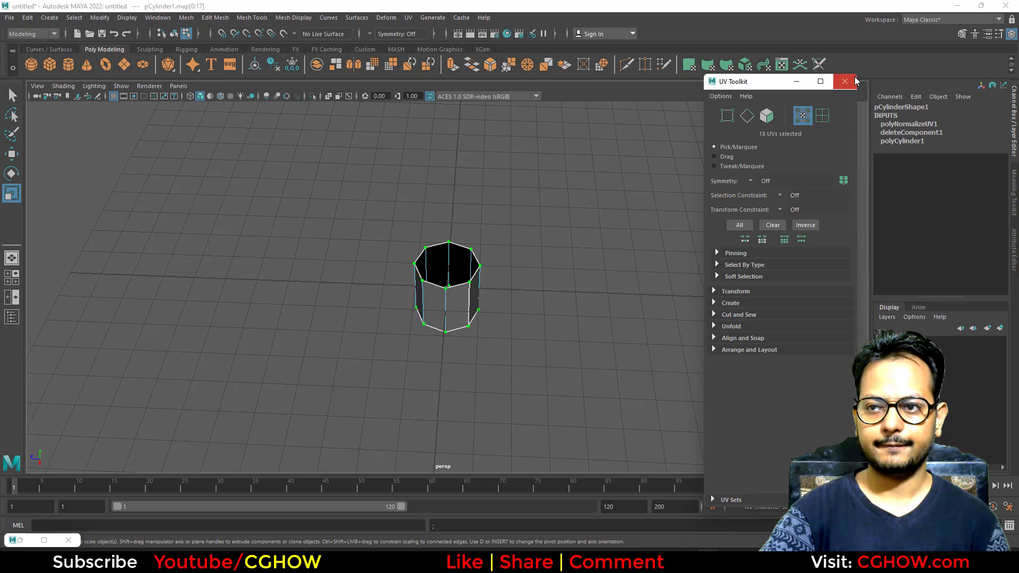
{"action": "left_click", "coordinate": [853, 79]}
{"action": "left_click_drag", "start_coordinate": [536, 263], "coordinate": [529, 226], "text": "alt"}
{"action": "left_click_drag", "start_coordinate": [338, 295], "coordinate": [349, 307], "text": "alt"}
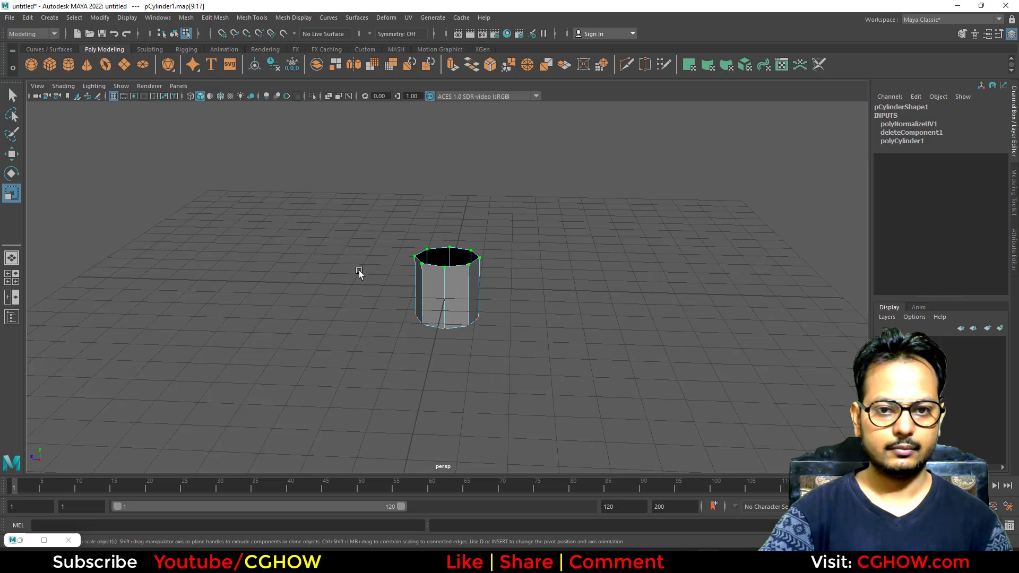
{"action": "left_click", "coordinate": [10, 154]}
{"action": "scroll", "coordinate": [499, 313], "scroll_direction": "down", "scroll_amount": 4}
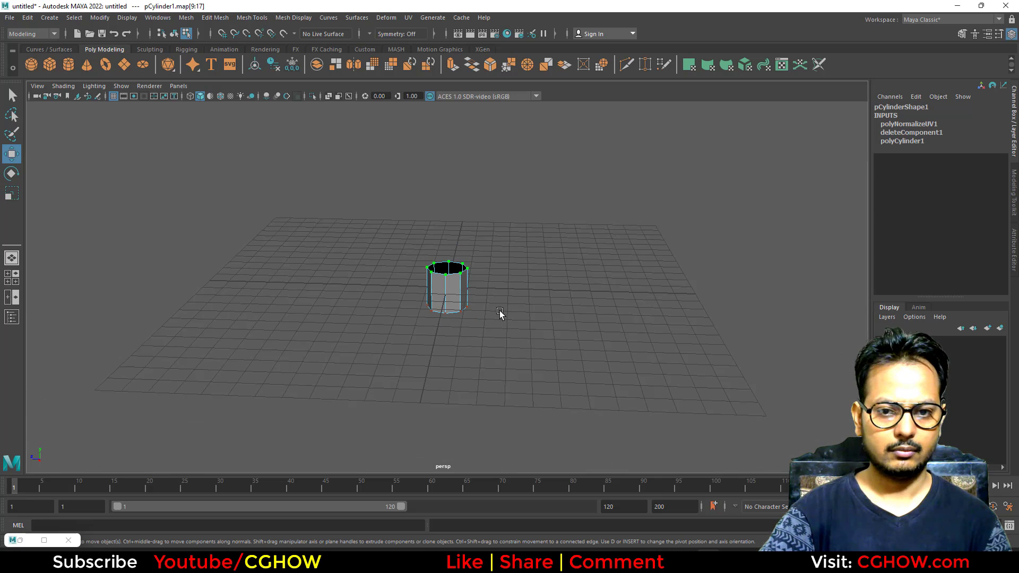
{"action": "key", "text": "r"}
{"action": "left_click", "coordinate": [489, 310]}
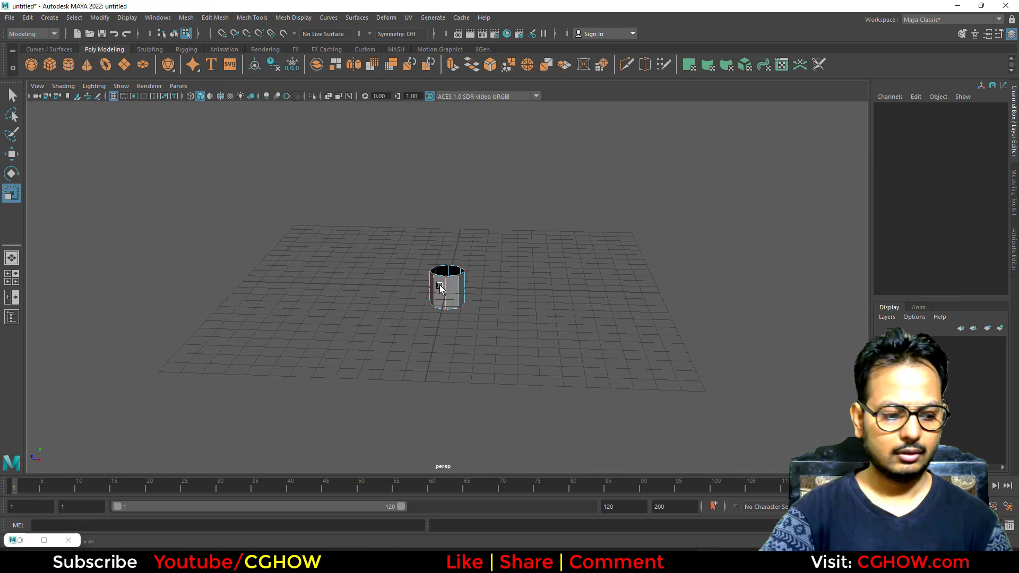
{"action": "left_click_drag", "start_coordinate": [493, 291], "coordinate": [494, 292]}
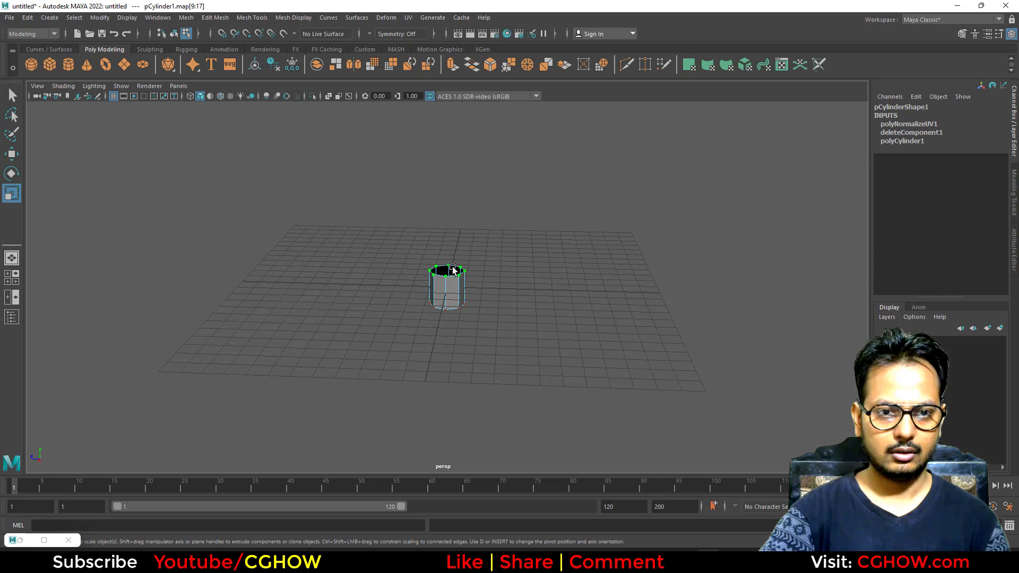
{"action": "left_click", "coordinate": [124, 89]}
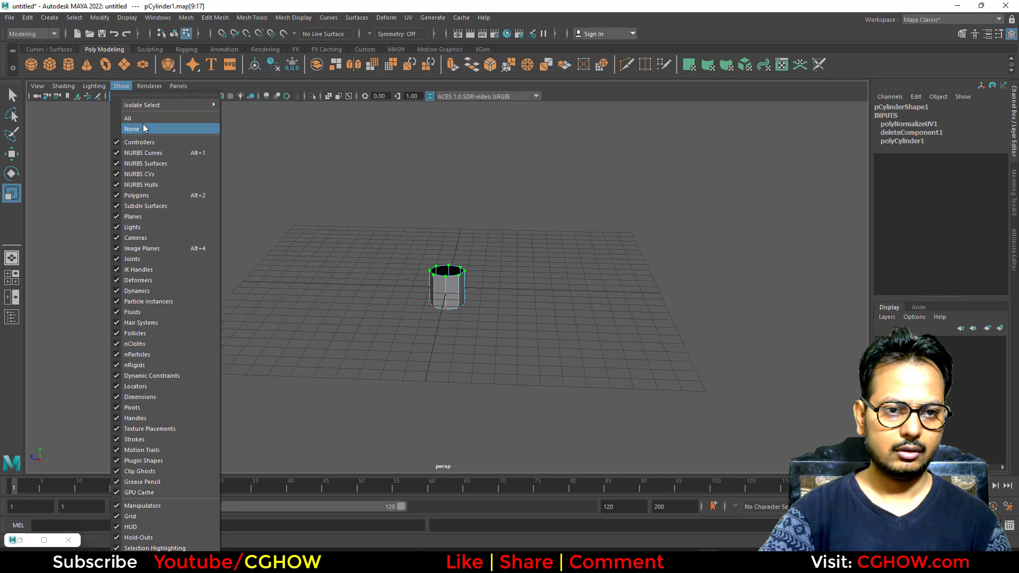
{"action": "left_click", "coordinate": [132, 128]}
{"action": "left_click", "coordinate": [121, 86]}
{"action": "left_click", "coordinate": [148, 117]}
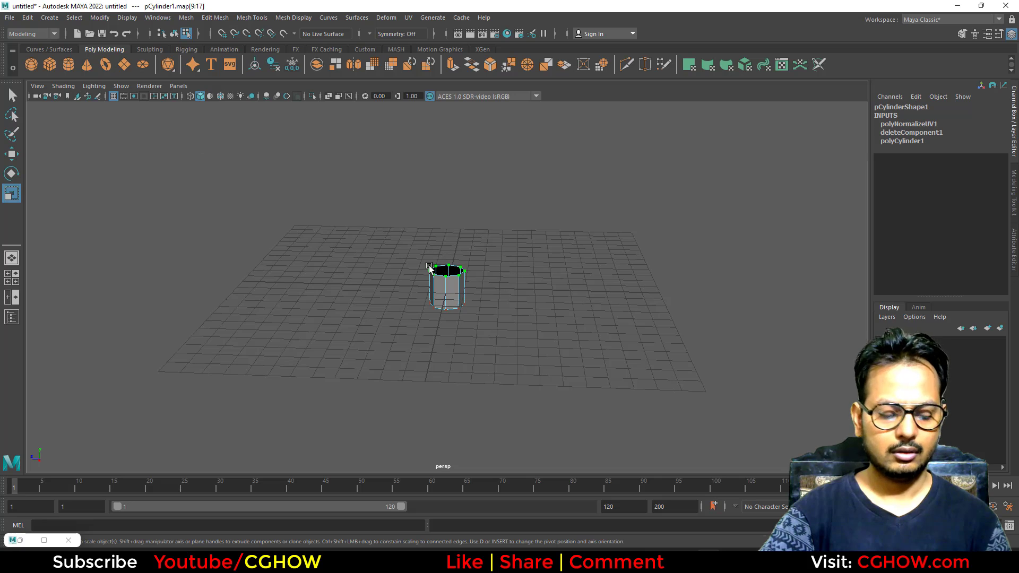
{"action": "scroll", "coordinate": [429, 269], "scroll_direction": "up", "scroll_amount": 2}
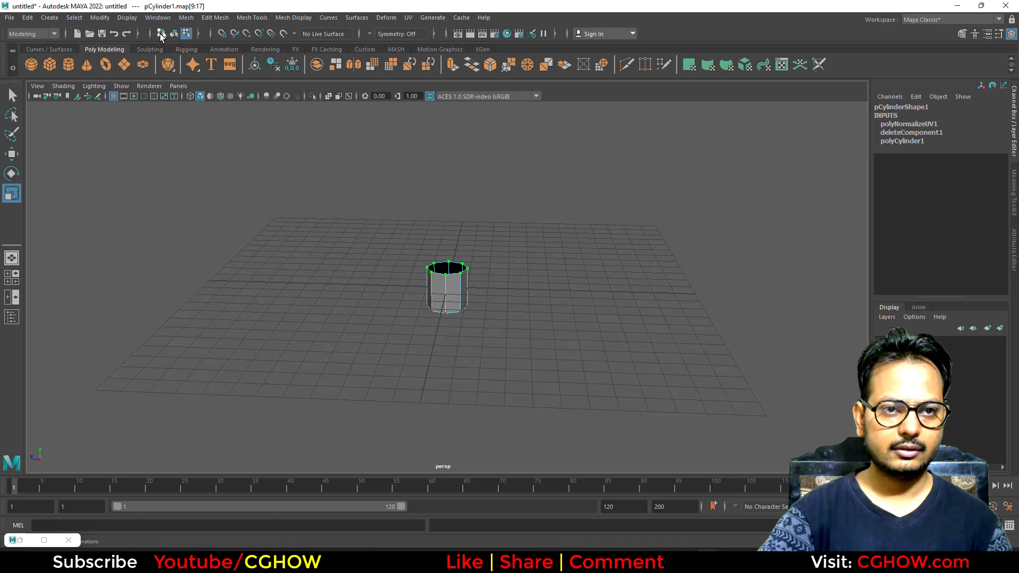
{"action": "left_click", "coordinate": [161, 34]}
{"action": "scroll", "coordinate": [403, 239], "scroll_direction": "up", "scroll_amount": 1}
Step: Select the tube's upper ring of vertices and scale it inward uniformly to taper the mesh
{"action": "right_click_drag", "start_coordinate": [468, 273], "coordinate": [366, 271]}
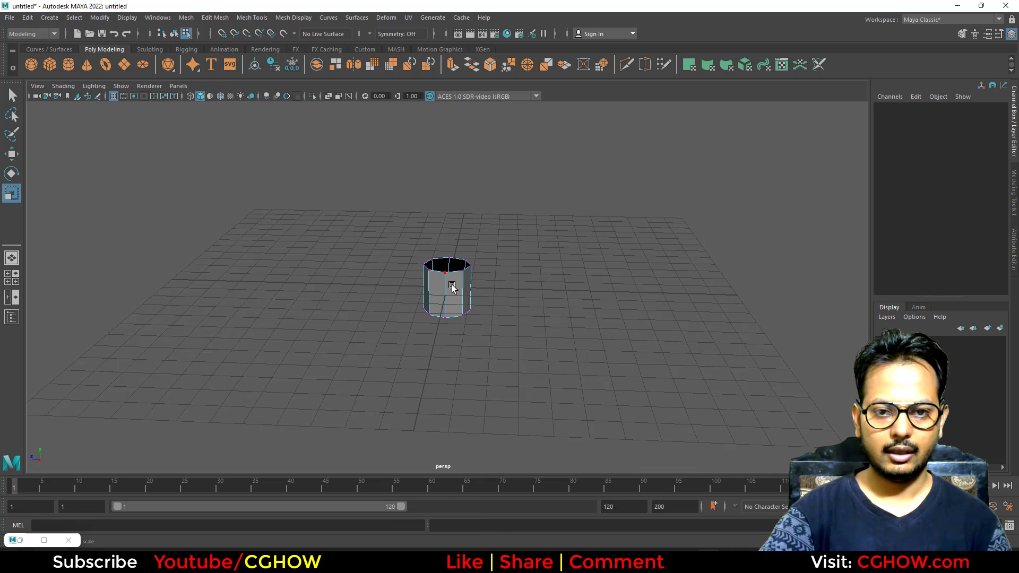
{"action": "right_click_drag", "start_coordinate": [451, 287], "coordinate": [401, 284]}
{"action": "left_click_drag", "start_coordinate": [378, 219], "coordinate": [527, 294]}
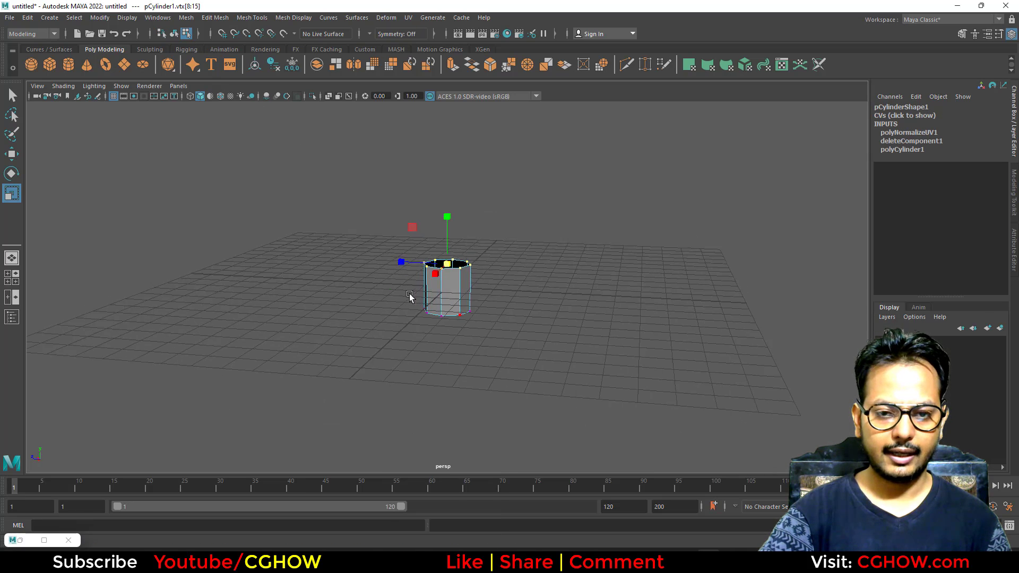
{"action": "left_click_drag", "start_coordinate": [410, 297], "coordinate": [493, 316], "text": "alt"}
{"action": "right_click_drag", "start_coordinate": [493, 316], "coordinate": [523, 326], "text": "alt"}
{"action": "left_click_drag", "start_coordinate": [522, 327], "coordinate": [621, 369], "text": "alt"}
{"action": "left_click_drag", "start_coordinate": [448, 259], "coordinate": [430, 284]}
Step: Flatten all of the mesh's vertices vertically into a flat ring and scale the ring up uniformly to beyond the grid
{"action": "left_click_drag", "start_coordinate": [444, 338], "coordinate": [363, 297], "text": "alt"}
{"action": "left_click_drag", "start_coordinate": [321, 187], "coordinate": [522, 343]}
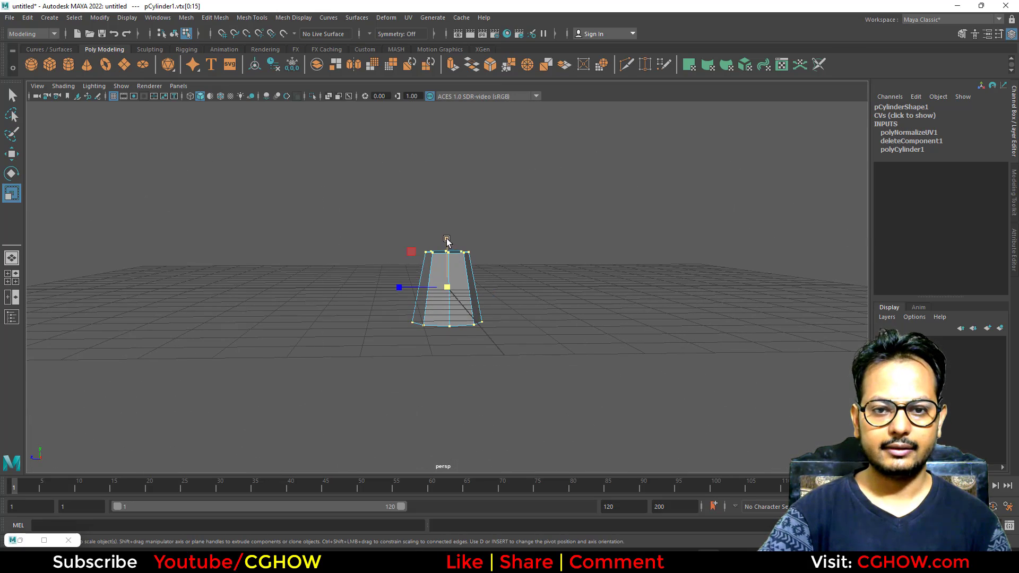
{"action": "left_click_drag", "start_coordinate": [446, 240], "coordinate": [403, 405], "text": "alt"}
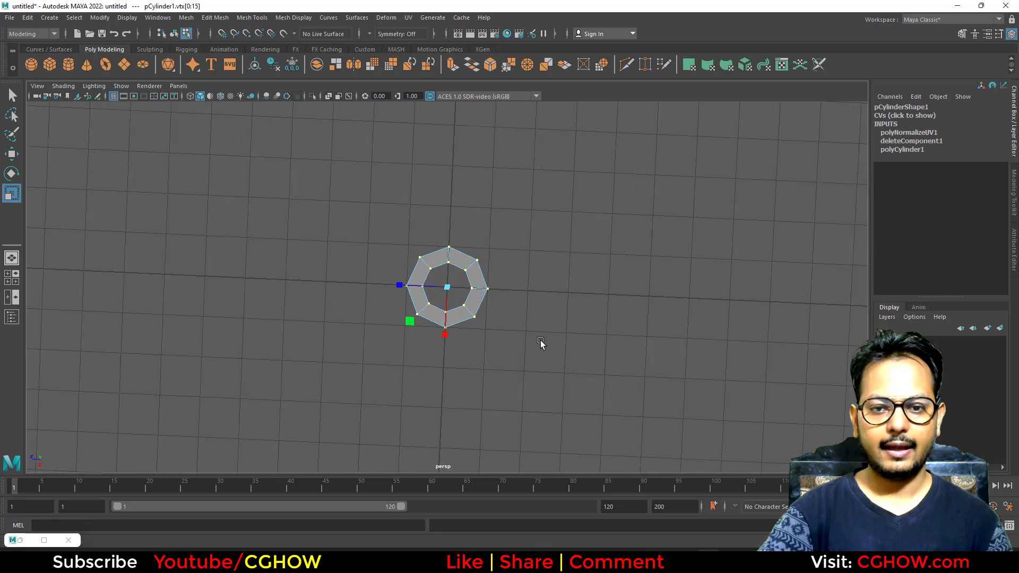
{"action": "right_click_drag", "start_coordinate": [540, 343], "coordinate": [491, 400], "text": "alt"}
{"action": "left_click_drag", "start_coordinate": [491, 400], "coordinate": [521, 291], "text": "alt"}
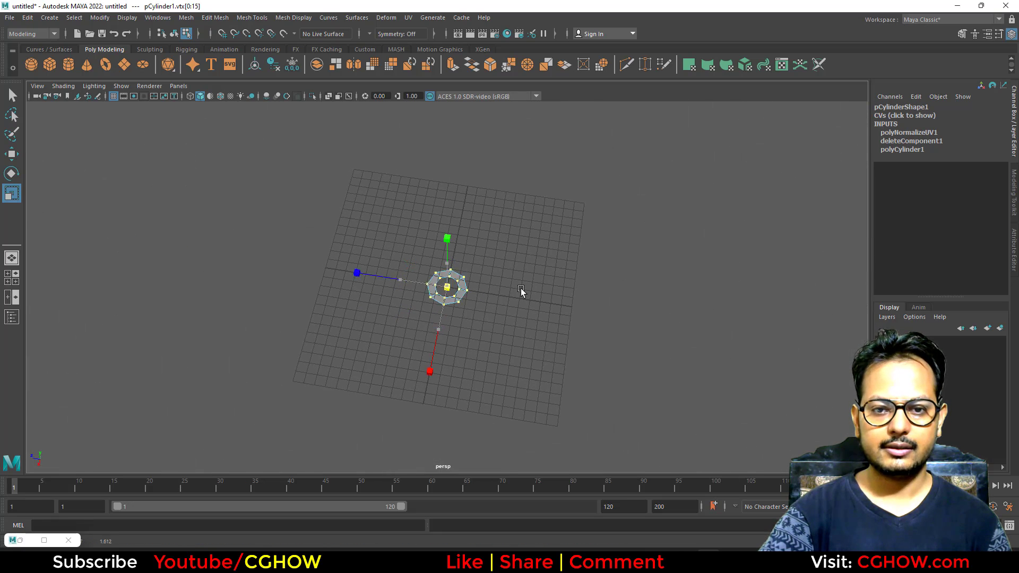
Step: Select the ring's inner edge loop and scale it inward to about 0.109, leaving a small central hole
{"action": "key", "text": "f"}
{"action": "right_click_drag", "start_coordinate": [484, 228], "coordinate": [481, 200]}
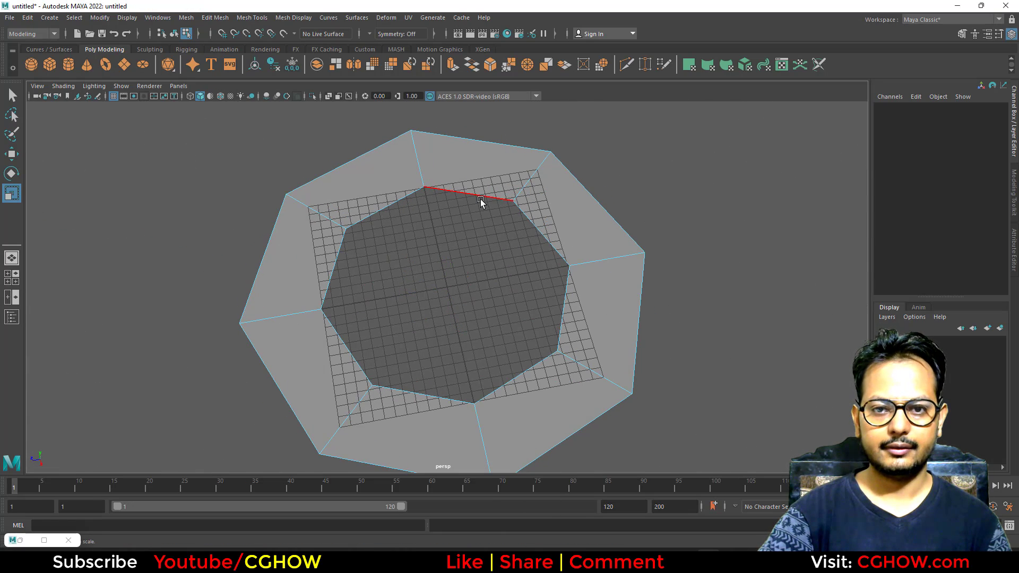
{"action": "double_click", "coordinate": [480, 201]}
{"action": "left_click_drag", "start_coordinate": [452, 288], "coordinate": [292, 432]}
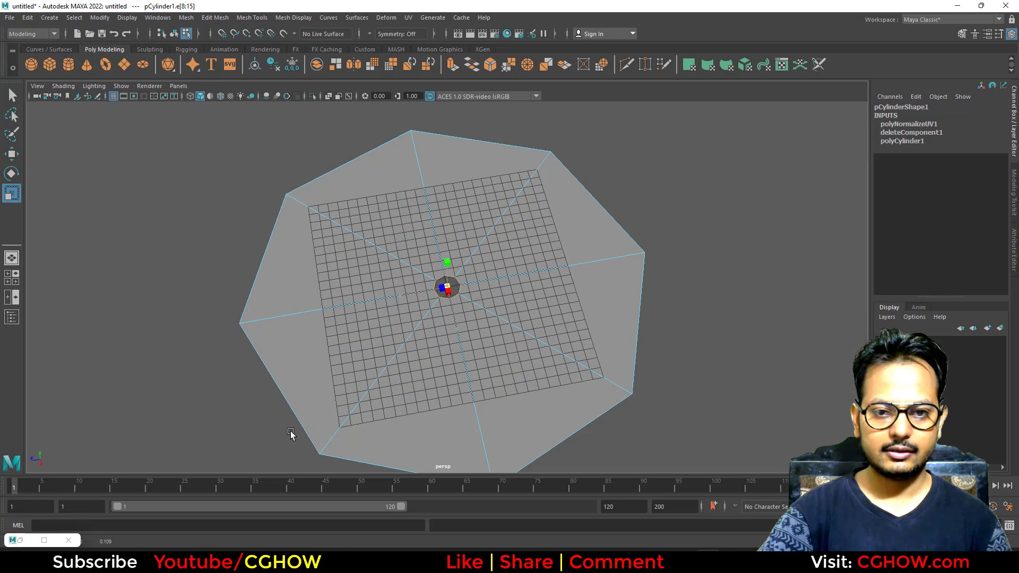
Step: Scale the selected inner edge loop of the ring uniformly until only a tiny hole remains at the centre
{"action": "scroll", "coordinate": [398, 330], "scroll_direction": "up", "scroll_amount": 3}
{"action": "left_click_drag", "start_coordinate": [445, 285], "coordinate": [423, 327]}
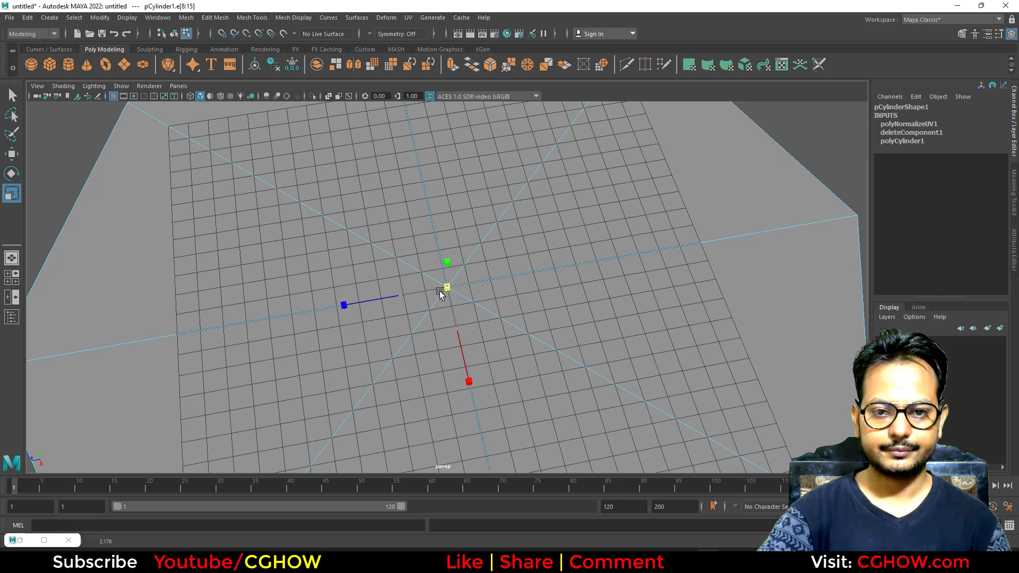
{"action": "scroll", "coordinate": [572, 289], "scroll_direction": "down", "scroll_amount": 10}
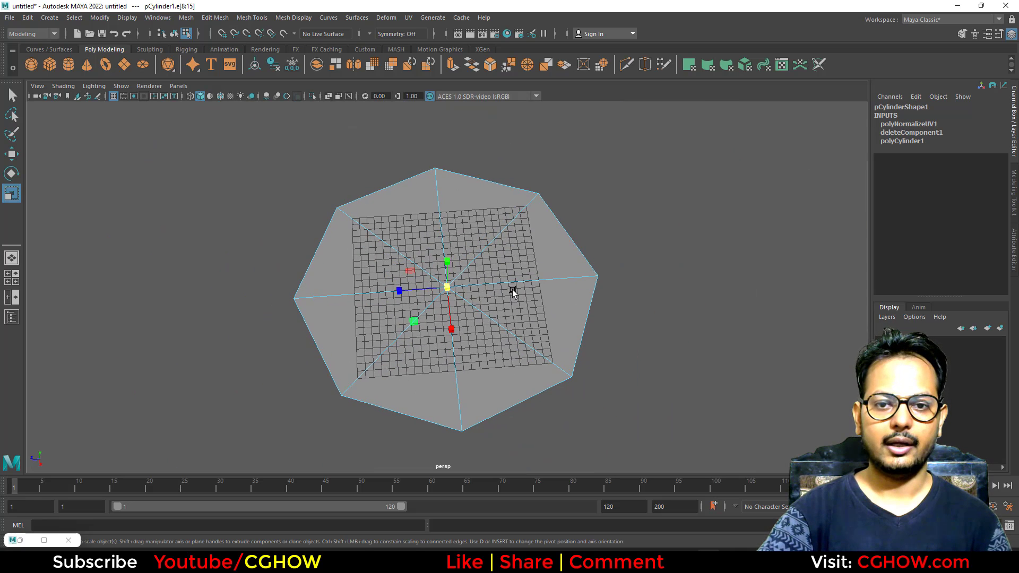
Step: Select the two opposite outer vertices on the octagon's long sides and scale them inward in line with their neighbours
{"action": "right_click", "coordinate": [477, 201]}
{"action": "left_click", "coordinate": [426, 201]}
{"action": "left_click", "coordinate": [435, 168]}
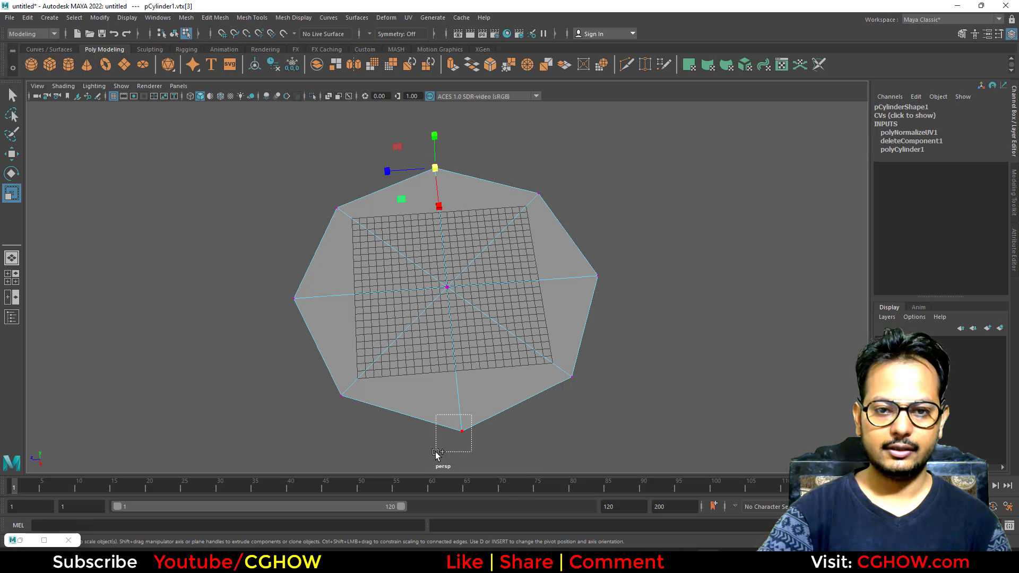
{"action": "left_click_drag", "start_coordinate": [455, 340], "coordinate": [510, 257]}
Step: Select the three outer vertices at each end of the mesh and scale them outward along Z to elongate the shape
{"action": "left_click_drag", "start_coordinate": [613, 181], "coordinate": [505, 391]}
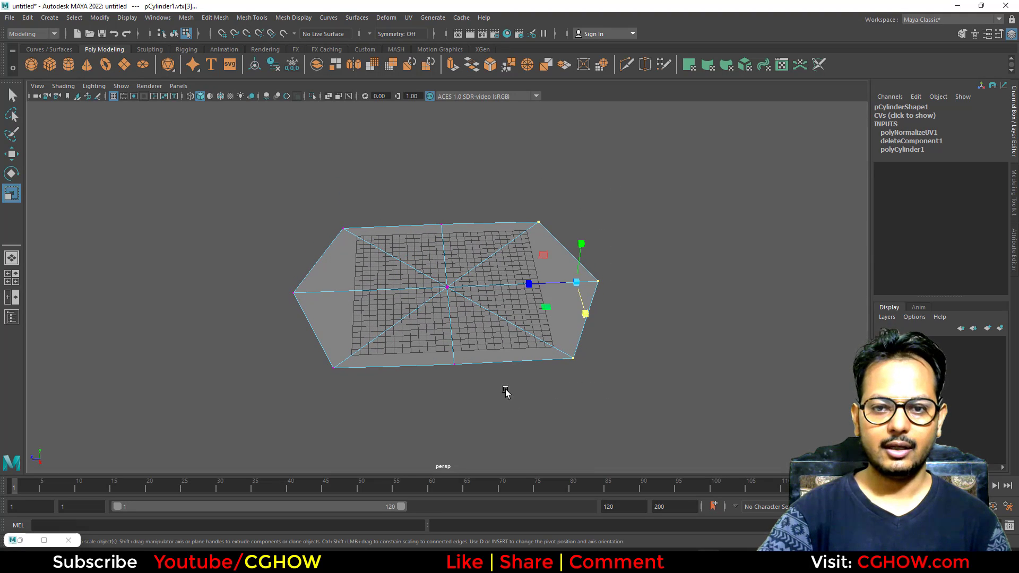
{"action": "left_click_drag", "start_coordinate": [260, 175], "coordinate": [371, 395], "text": "shift"}
{"action": "left_click_drag", "start_coordinate": [417, 285], "coordinate": [371, 291]}
Step: Smooth the whole mesh four times with one division each to get a dense, rounded oval outline
{"action": "key", "text": "F8"}
{"action": "left_click_drag", "start_coordinate": [530, 250], "coordinate": [514, 268], "text": "alt"}
{"action": "right_click", "coordinate": [516, 227], "text": "shift"}
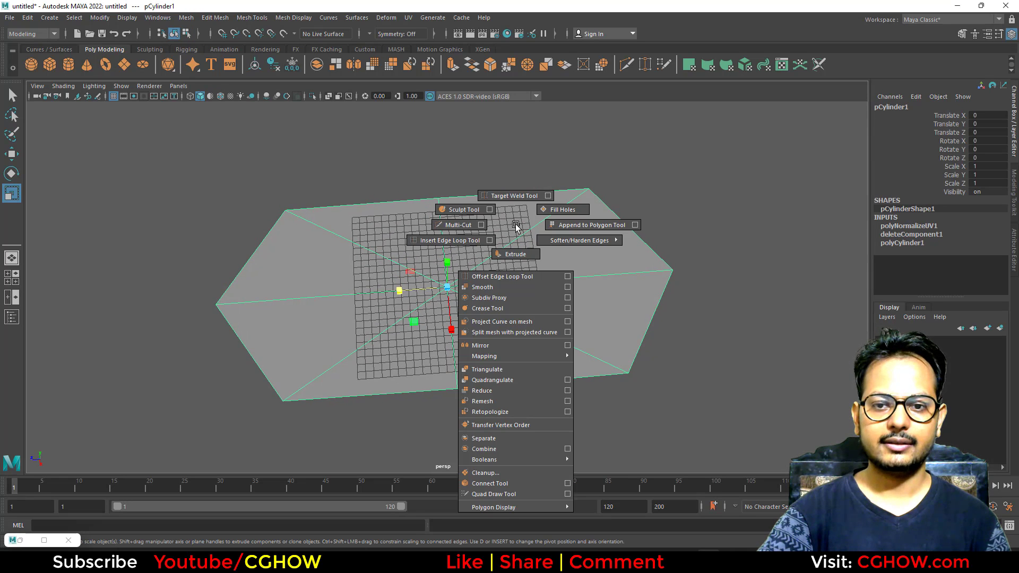
{"action": "left_click", "coordinate": [496, 287]}
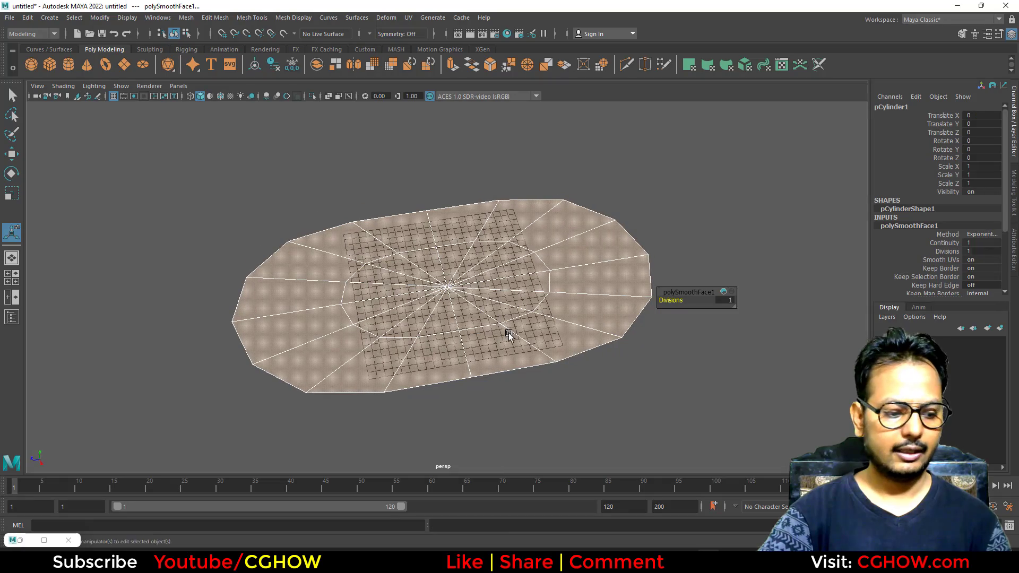
{"action": "key", "text": "g"}
{"action": "key", "text": "g"}
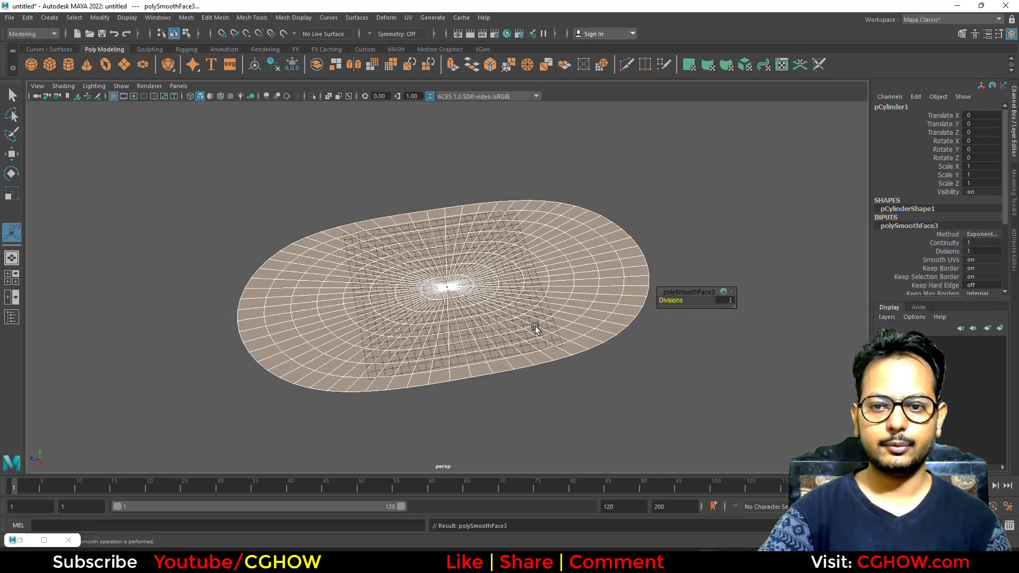
{"action": "key", "text": "g"}
Step: Add a nonlinear Bend deformer to the oval mesh and set its curvature to 50
{"action": "left_click_drag", "start_coordinate": [530, 341], "coordinate": [493, 288], "text": "alt"}
{"action": "right_click_drag", "start_coordinate": [493, 272], "coordinate": [474, 351]}
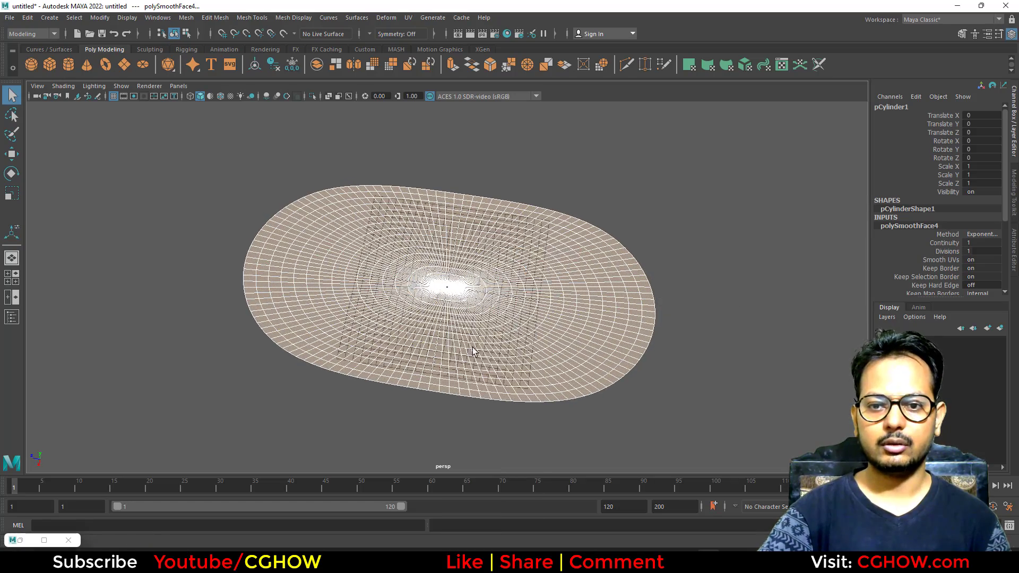
{"action": "left_click_drag", "start_coordinate": [474, 351], "coordinate": [501, 300], "text": "alt"}
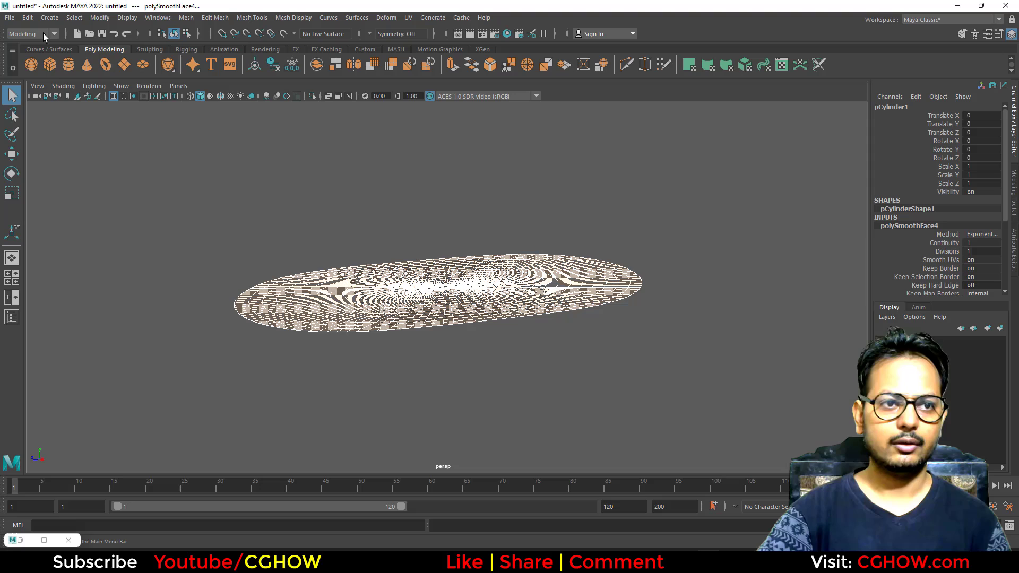
{"action": "left_click", "coordinate": [44, 35]}
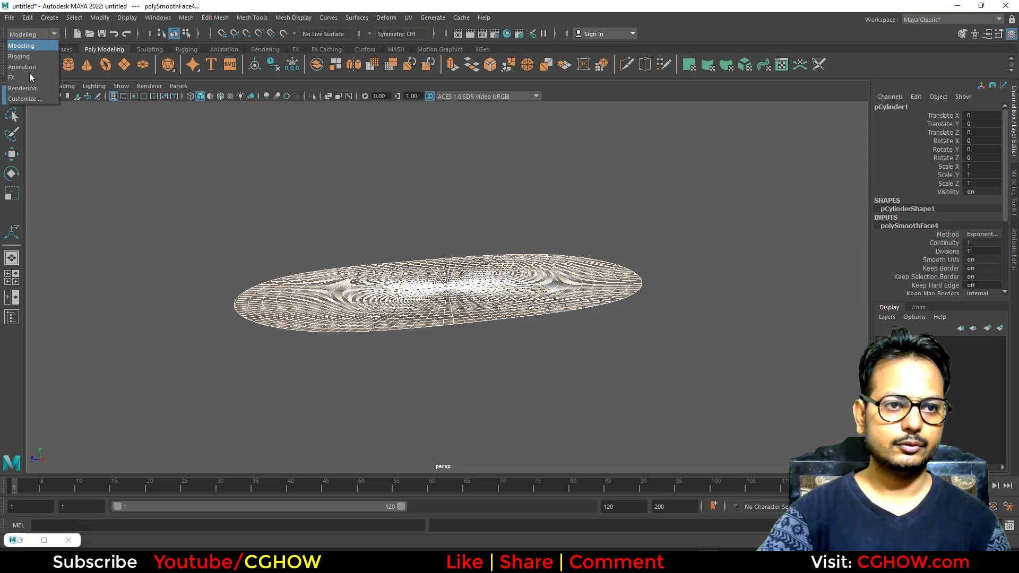
{"action": "left_click", "coordinate": [21, 66]}
{"action": "left_click", "coordinate": [293, 18]}
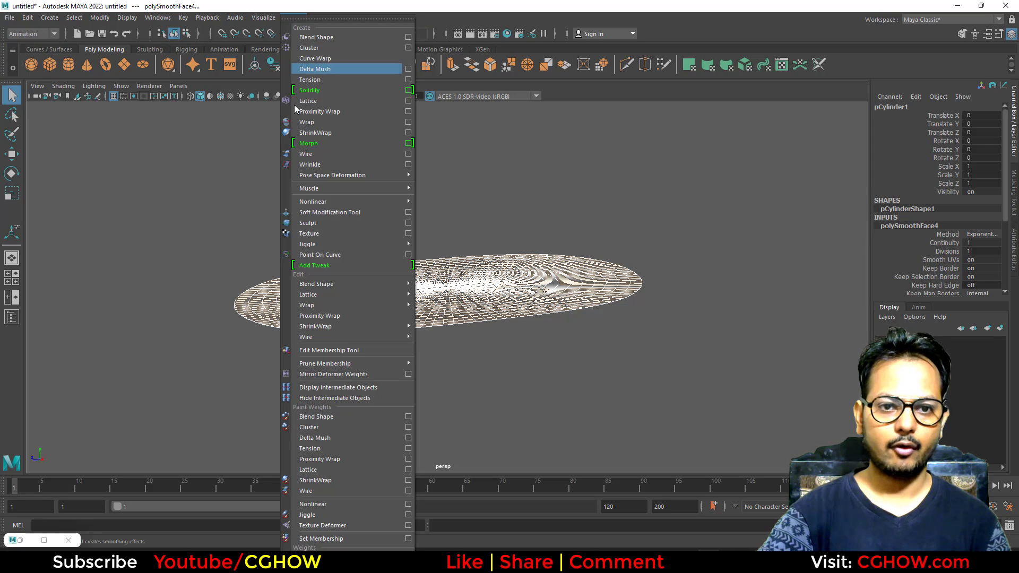
{"action": "mouse_move", "coordinate": [345, 203]}
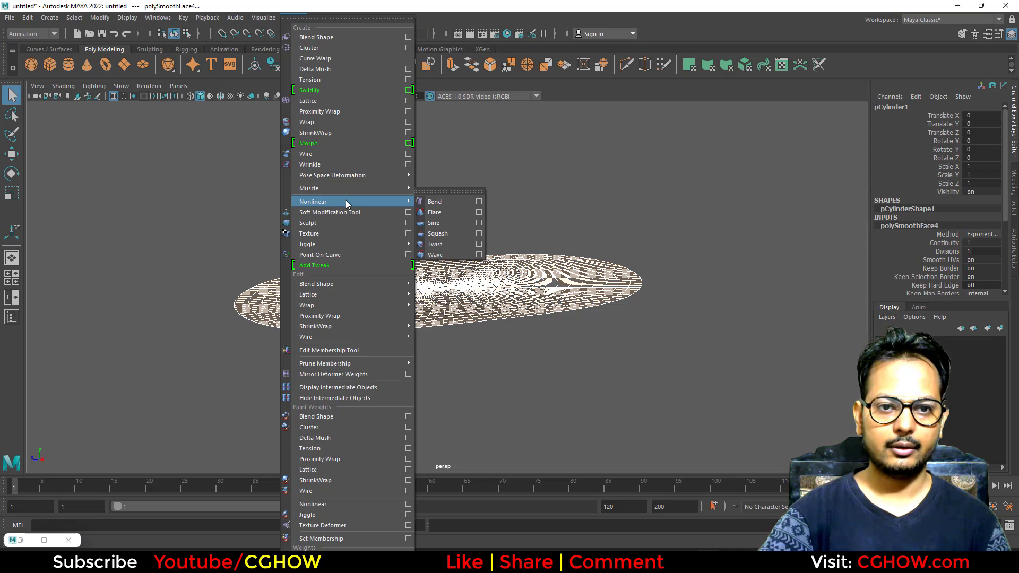
{"action": "left_click", "coordinate": [448, 202]}
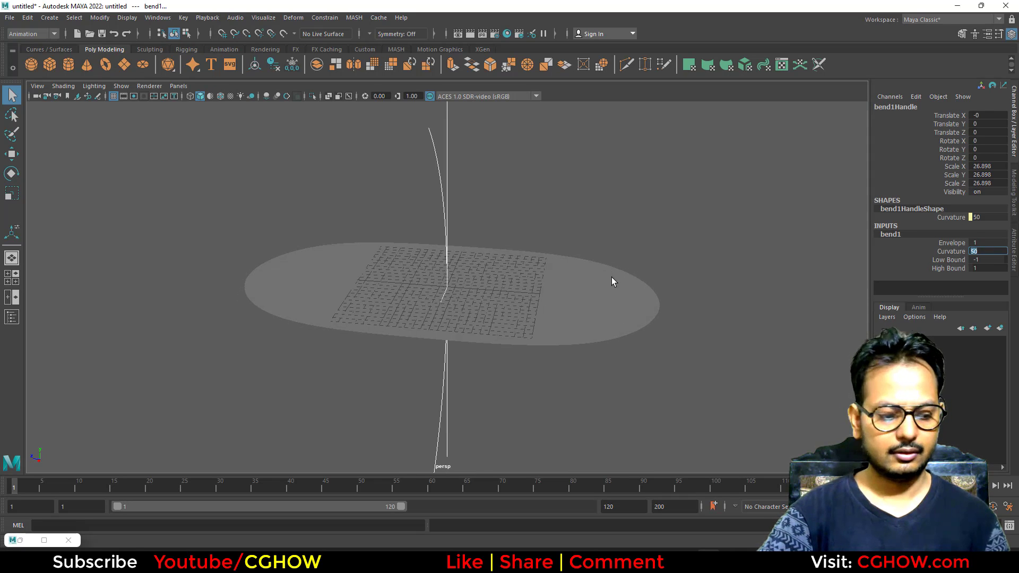
Step: Rotate the bend handle to -90 in Z and 90 in X so the oval arches downward along its length
{"action": "left_click_drag", "start_coordinate": [612, 282], "coordinate": [477, 281], "text": "alt"}
{"action": "key", "text": "e"}
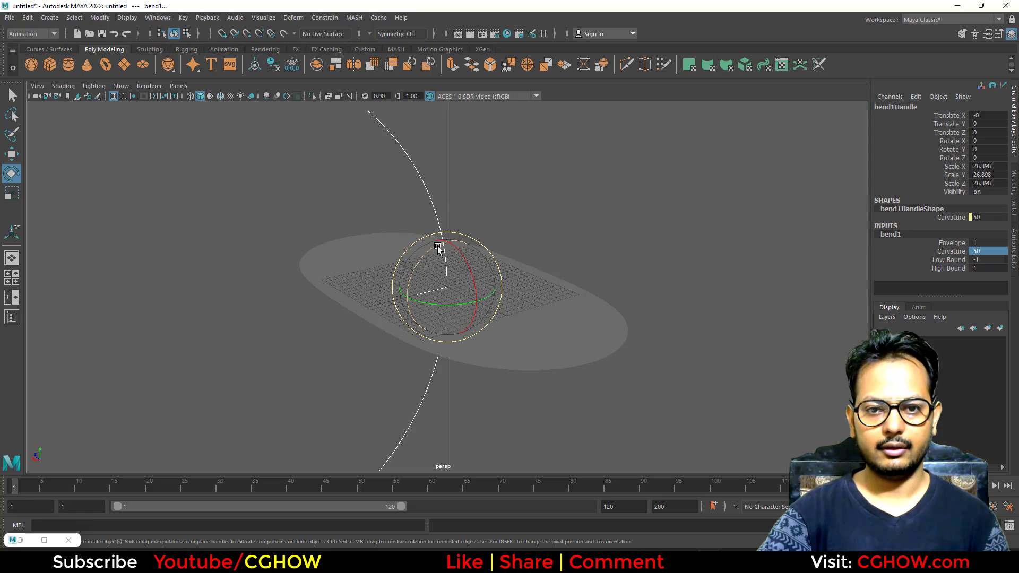
{"action": "left_click_drag", "start_coordinate": [435, 254], "coordinate": [394, 307]}
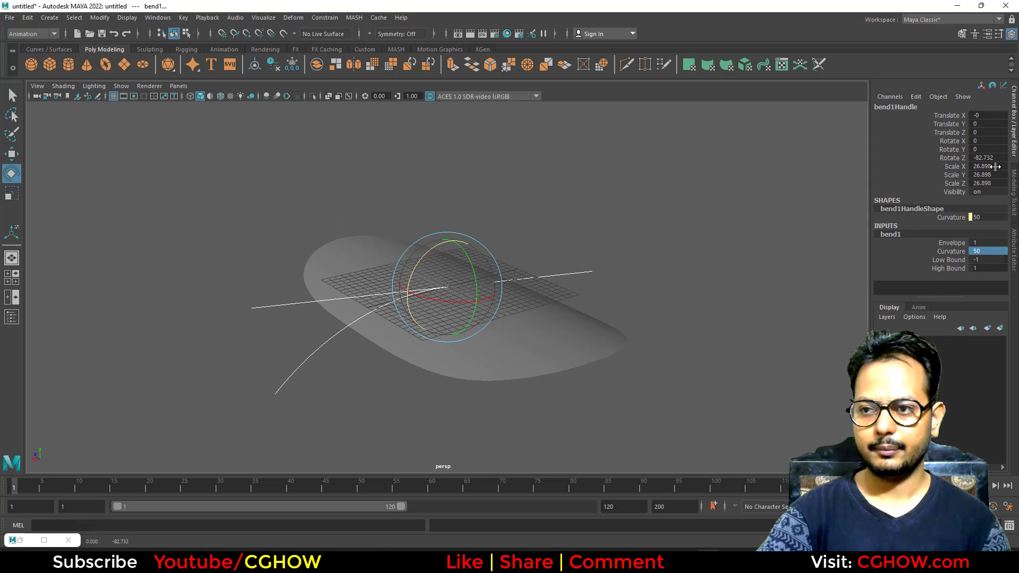
{"action": "key", "text": "Return"}
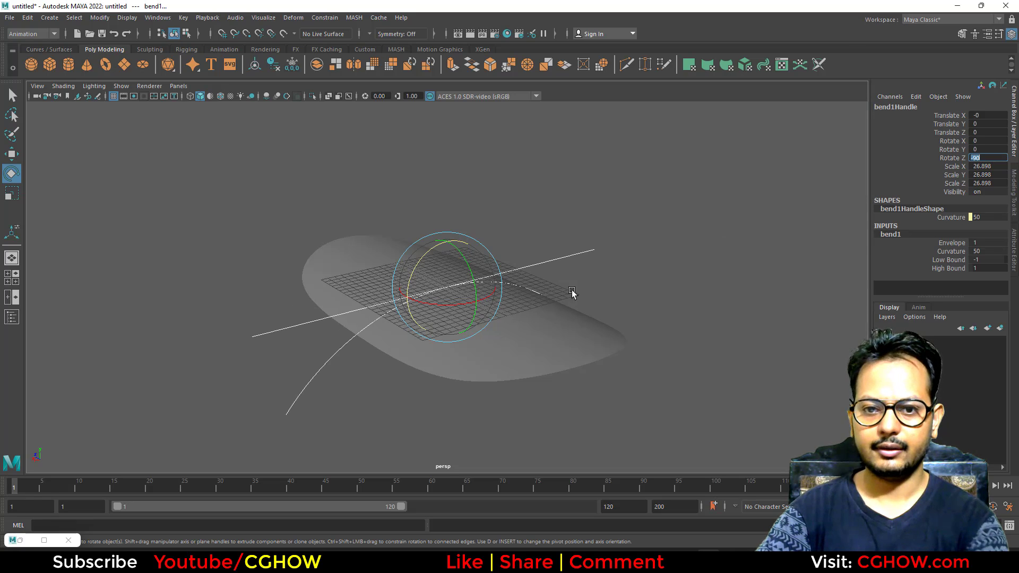
{"action": "mouse_move", "coordinate": [461, 308]}
{"action": "left_mouse_down"}
{"action": "mouse_move", "coordinate": [414, 321]}
{"action": "mouse_move", "coordinate": [451, 315]}
{"action": "left_mouse_up"}
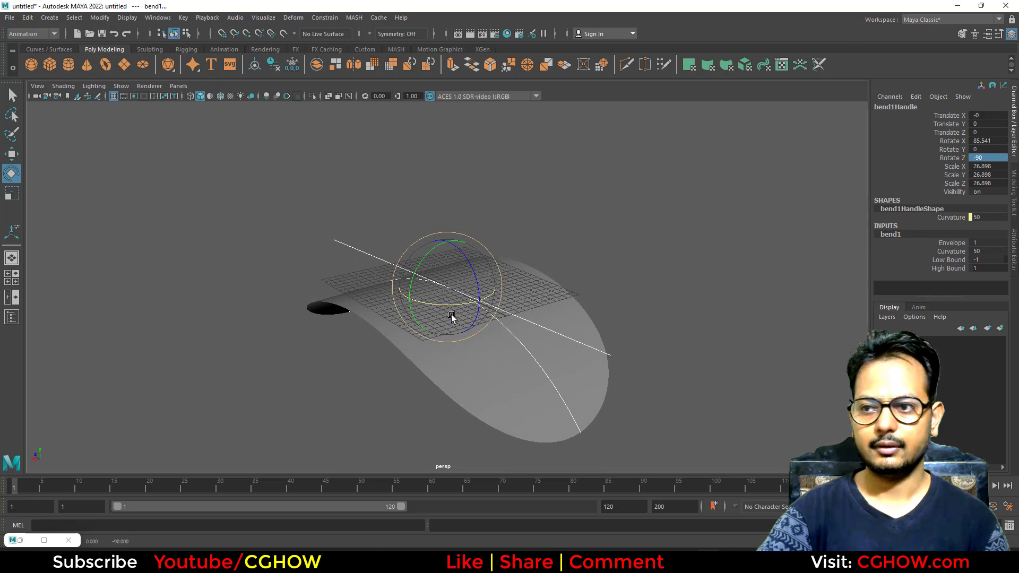
{"action": "type", "text": "0"}
{"action": "key", "text": "Return"}
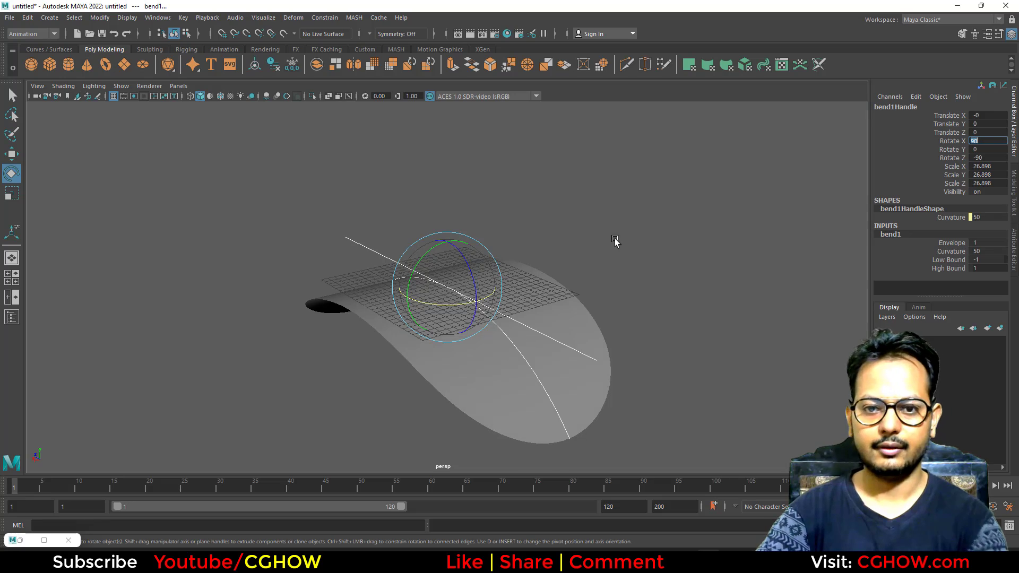
{"action": "left_click_drag", "start_coordinate": [538, 270], "coordinate": [525, 327], "text": "alt"}
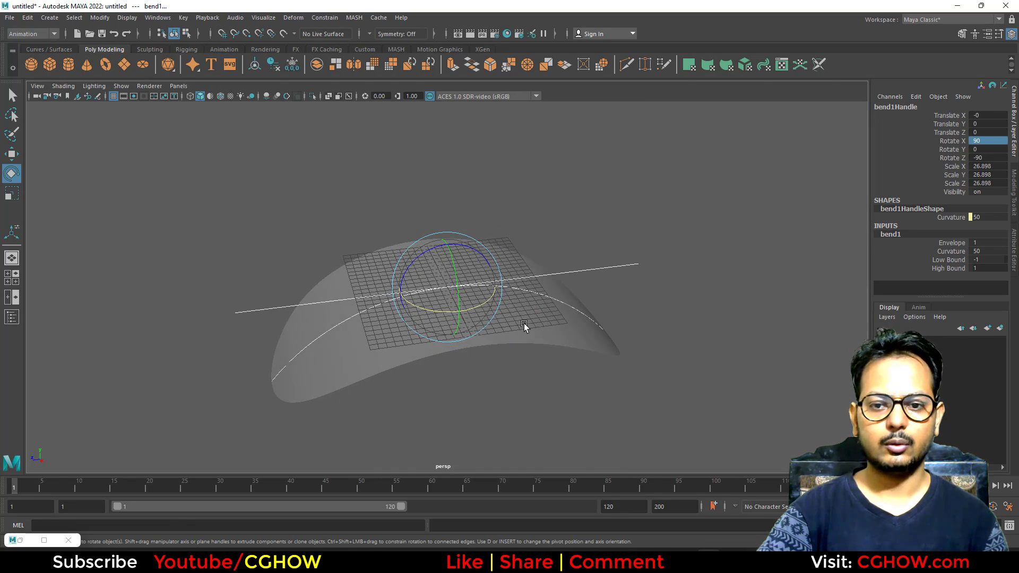
Step: Select the bent mesh, freeze its transformations and delete its construction history
{"action": "left_click", "coordinate": [525, 327]}
{"action": "left_click", "coordinate": [28, 17]}
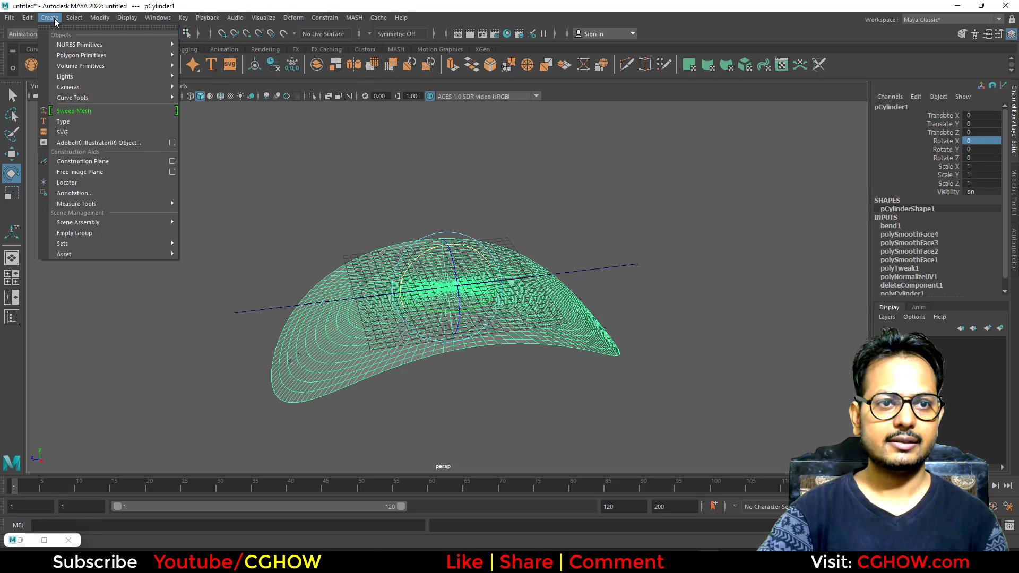
{"action": "mouse_move", "coordinate": [99, 18]}
{"action": "left_click", "coordinate": [113, 66]}
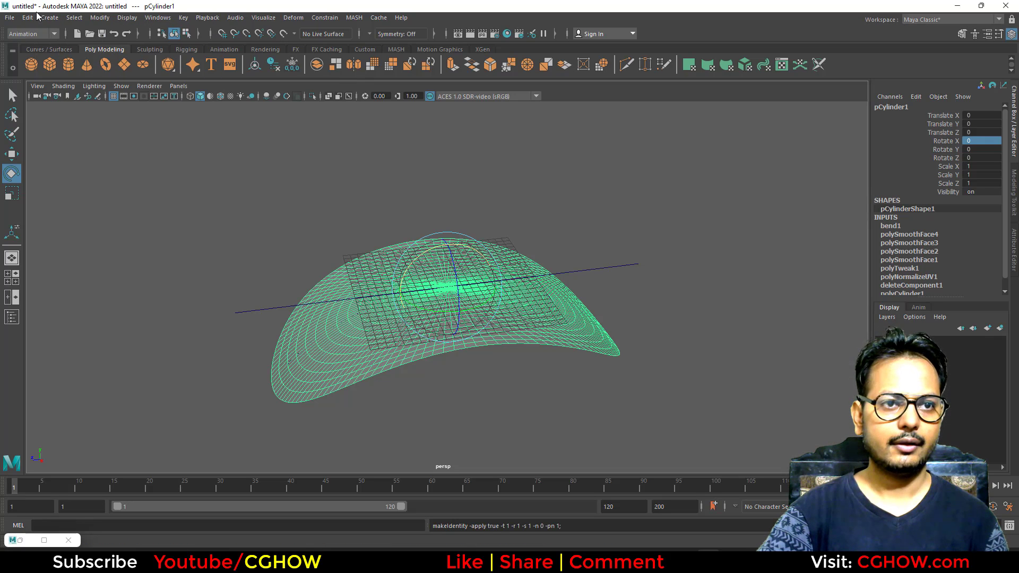
{"action": "left_click", "coordinate": [28, 18]}
{"action": "mouse_move", "coordinate": [133, 158]}
{"action": "left_click", "coordinate": [195, 153]}
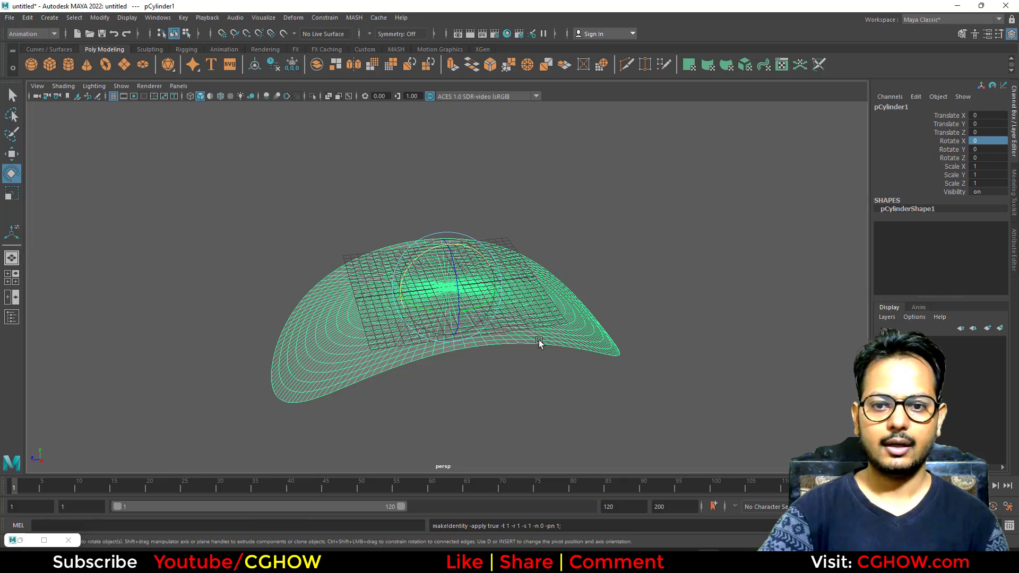
Step: Bring the UV Editor back beside the bent mesh and hide the viewport grid
{"action": "left_click", "coordinate": [24, 540]}
{"action": "left_click_drag", "start_coordinate": [477, 72], "coordinate": [834, 122]}
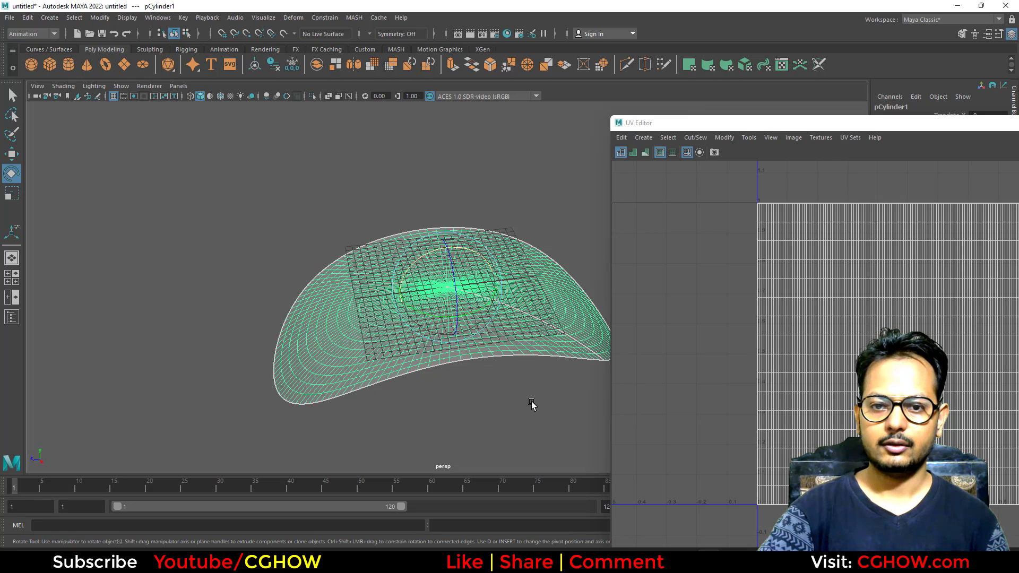
{"action": "middle_click_drag", "start_coordinate": [531, 404], "coordinate": [386, 325], "text": "alt"}
{"action": "left_click", "coordinate": [113, 96]}
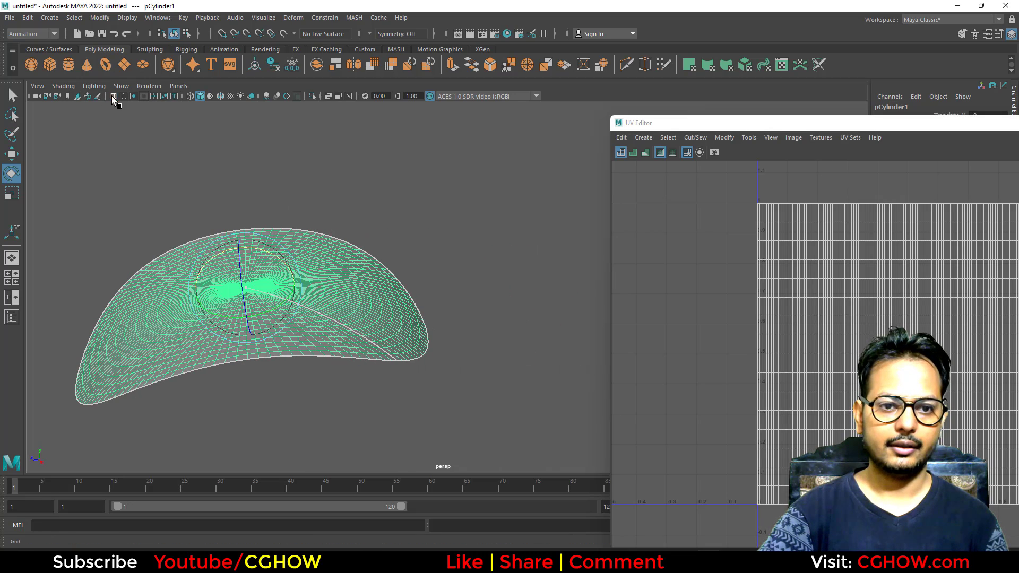
{"action": "left_click_drag", "start_coordinate": [779, 123], "coordinate": [509, 95]}
Step: Check how the UV layout maps onto the mesh by soft-selecting its upper row and selecting its side edge, and close the UV Editor
{"action": "right_click_drag", "start_coordinate": [674, 208], "coordinate": [719, 207]}
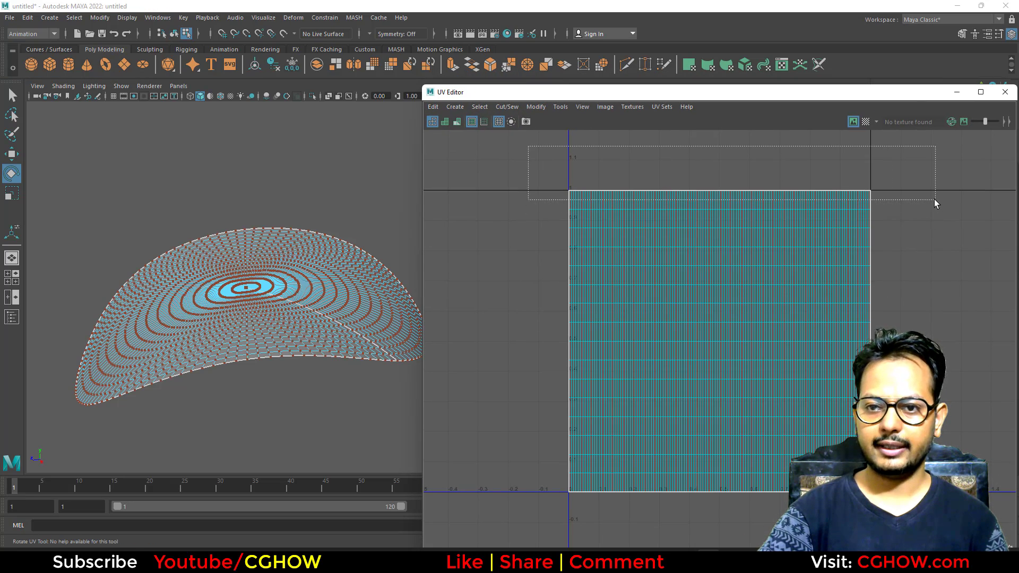
{"action": "left_click_drag", "start_coordinate": [935, 204], "coordinate": [936, 204]}
{"action": "key", "text": "b"}
{"action": "middle_click_drag", "start_coordinate": [587, 246], "coordinate": [543, 251], "text": "alt"}
{"action": "left_click_drag", "start_coordinate": [711, 276], "coordinate": [552, 234]}
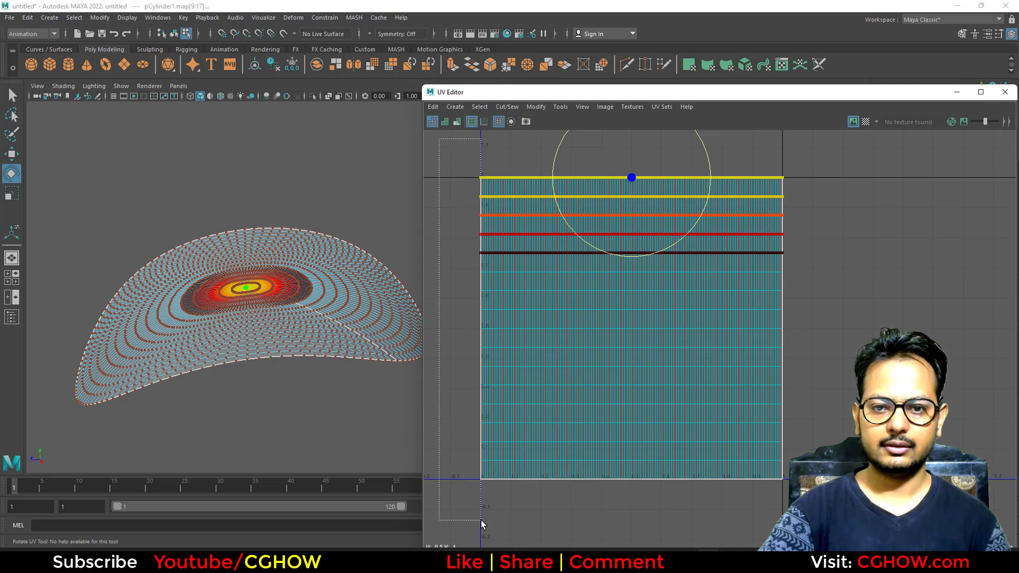
{"action": "left_click_drag", "start_coordinate": [482, 524], "coordinate": [610, 353]}
{"action": "left_click", "coordinate": [1005, 94]}
Step: Select the mesh as an object and export it to the Desktop as an FBX file named sm_shield
{"action": "right_click_drag", "start_coordinate": [223, 244], "coordinate": [273, 230]}
{"action": "key", "text": "f"}
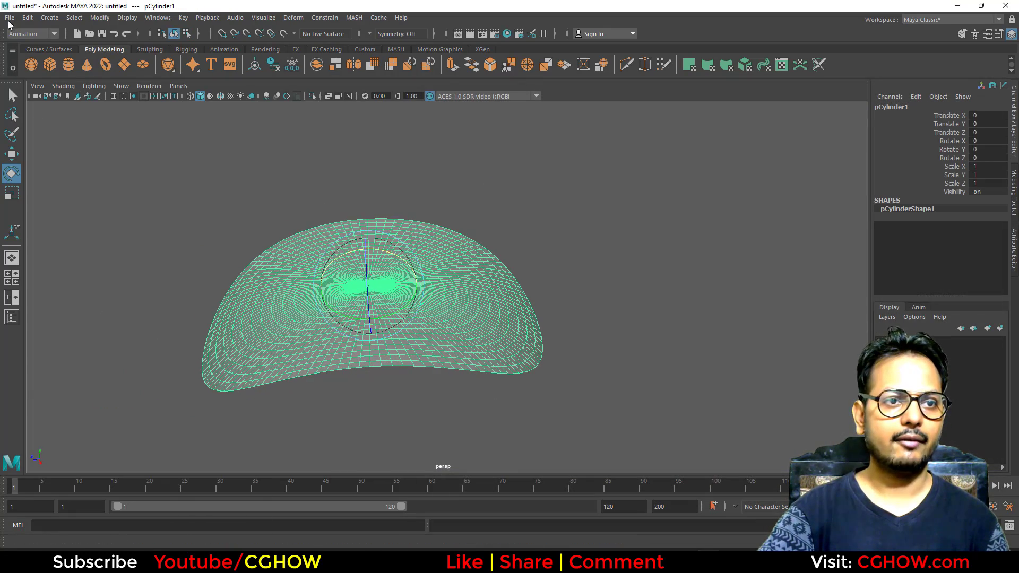
{"action": "left_click", "coordinate": [9, 18]}
{"action": "left_click", "coordinate": [46, 155]}
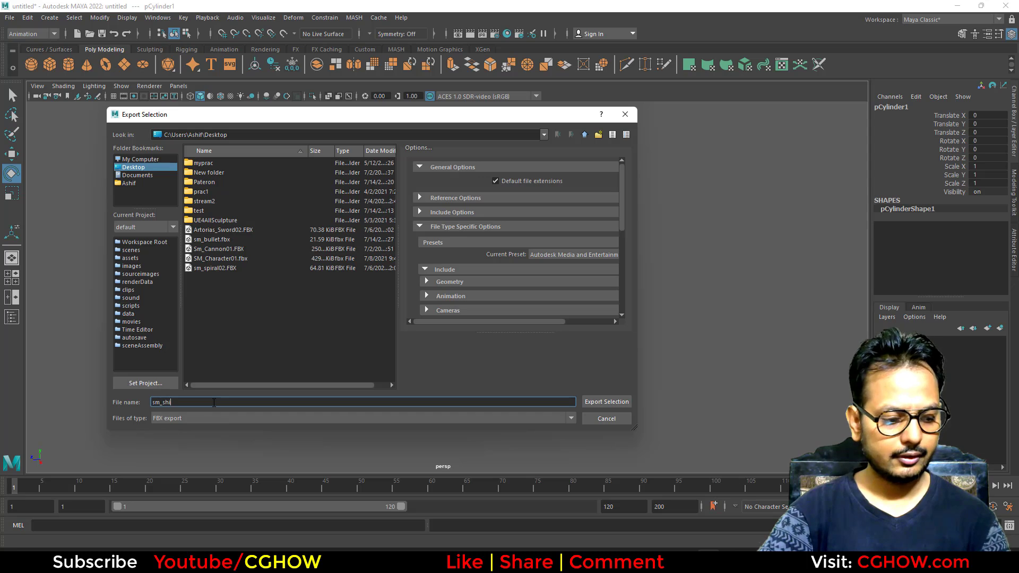
{"action": "left_click", "coordinate": [600, 403]}
Step: Switch to Unreal Engine and import sm_shield.fbx from the Desktop into the fx content folder as a static mesh
{"action": "left_click", "coordinate": [956, 6]}
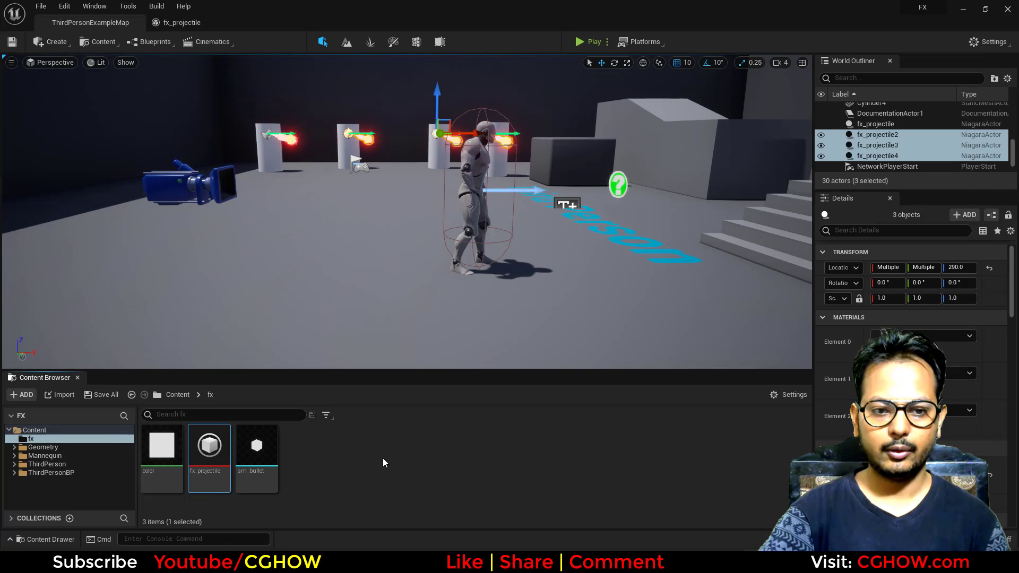
{"action": "right_click", "coordinate": [383, 457]}
{"action": "left_click", "coordinate": [445, 165]}
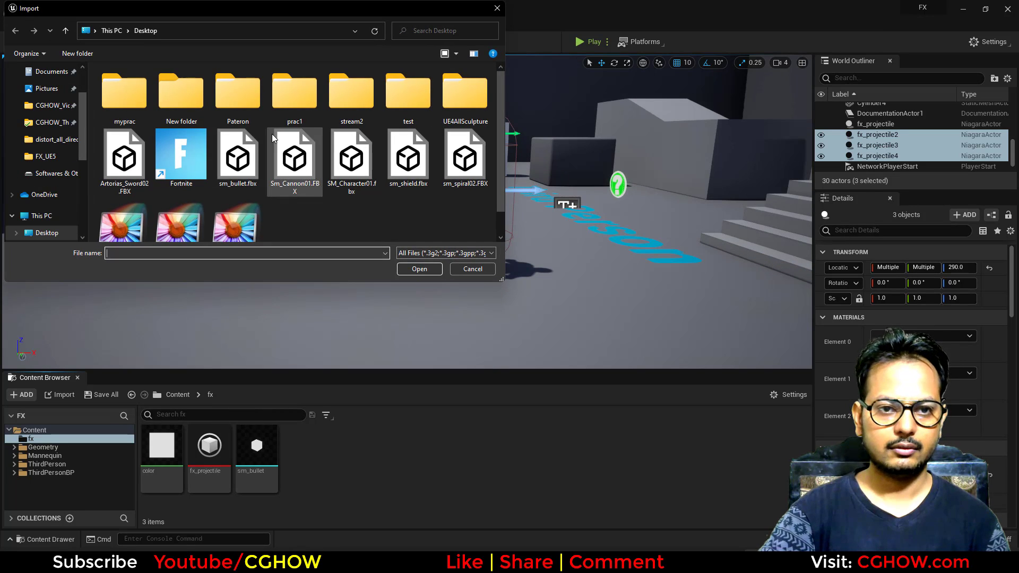
{"action": "scroll", "coordinate": [298, 229], "scroll_direction": "down", "scroll_amount": 1}
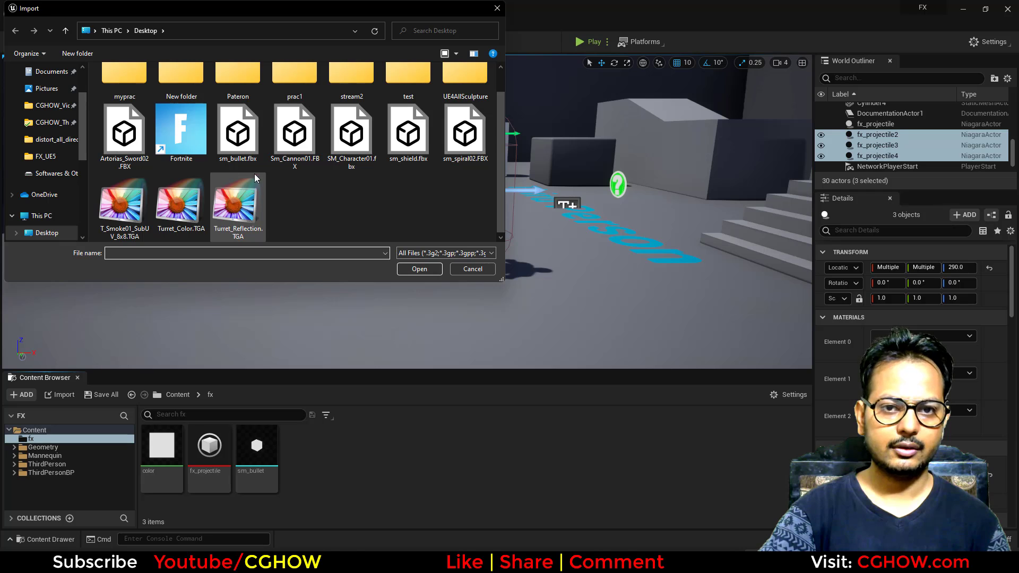
{"action": "double_click", "coordinate": [408, 133]}
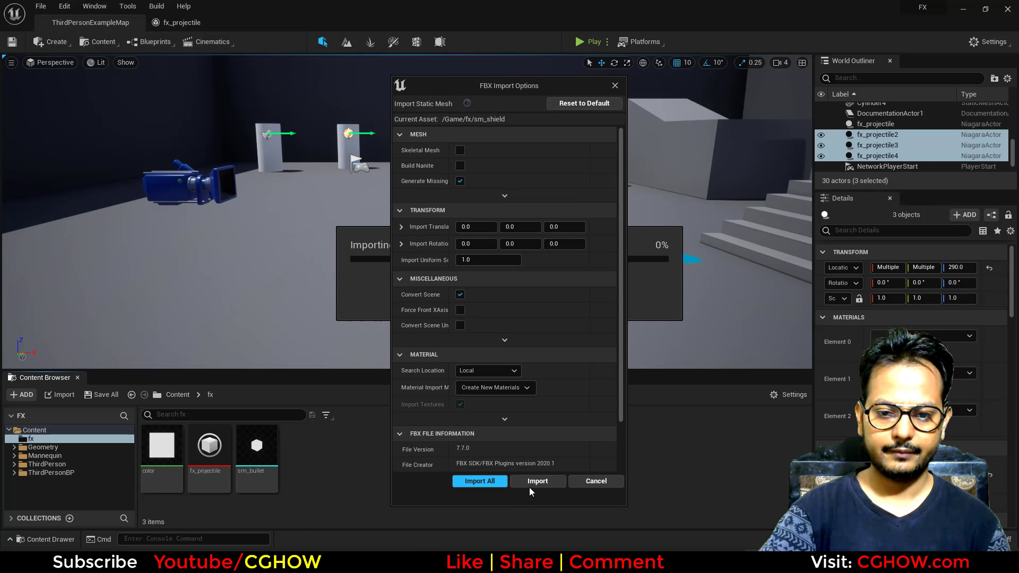
{"action": "left_click", "coordinate": [531, 483]}
{"action": "left_click", "coordinate": [763, 126]}
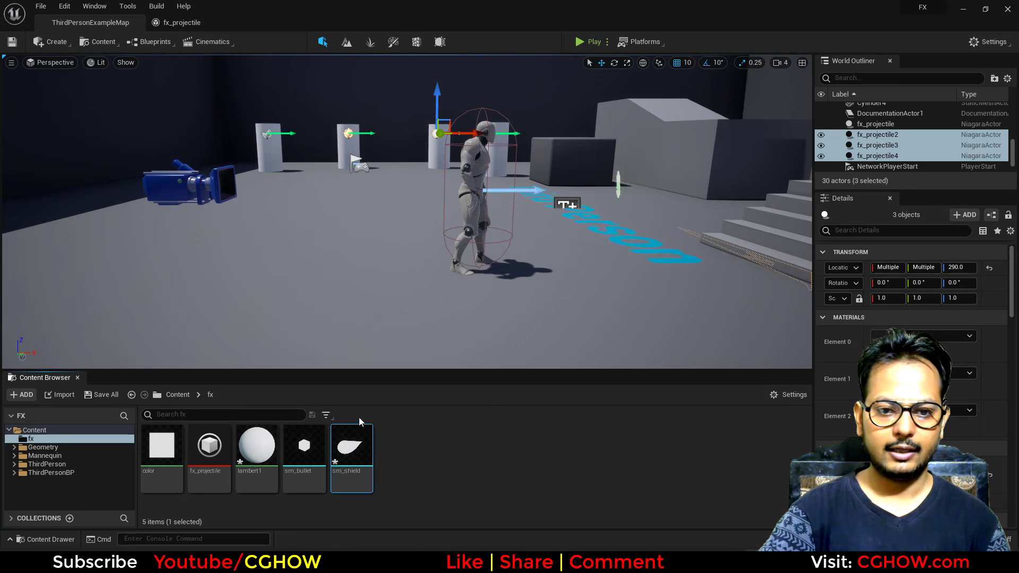
Step: Open the sm_shield static mesh, show its simple collision and frame the mesh for inspection
{"action": "double_click", "coordinate": [354, 452]}
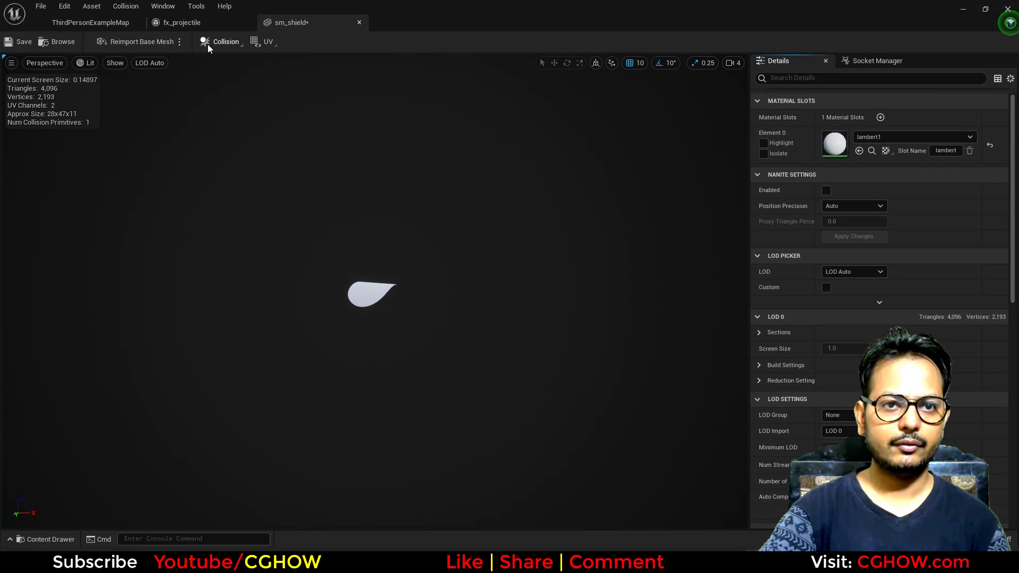
{"action": "left_click", "coordinate": [116, 63]}
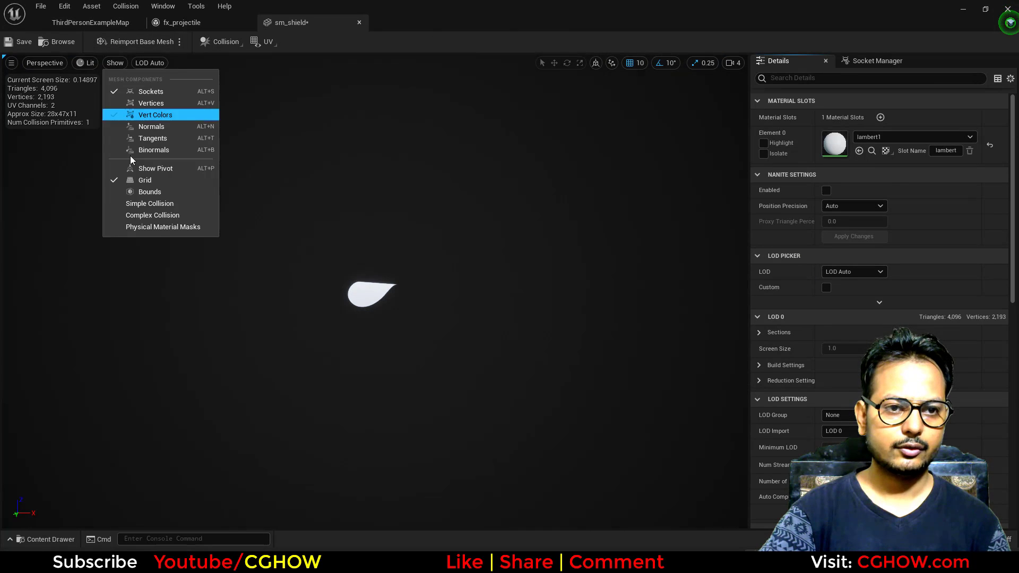
{"action": "left_click", "coordinate": [169, 202]}
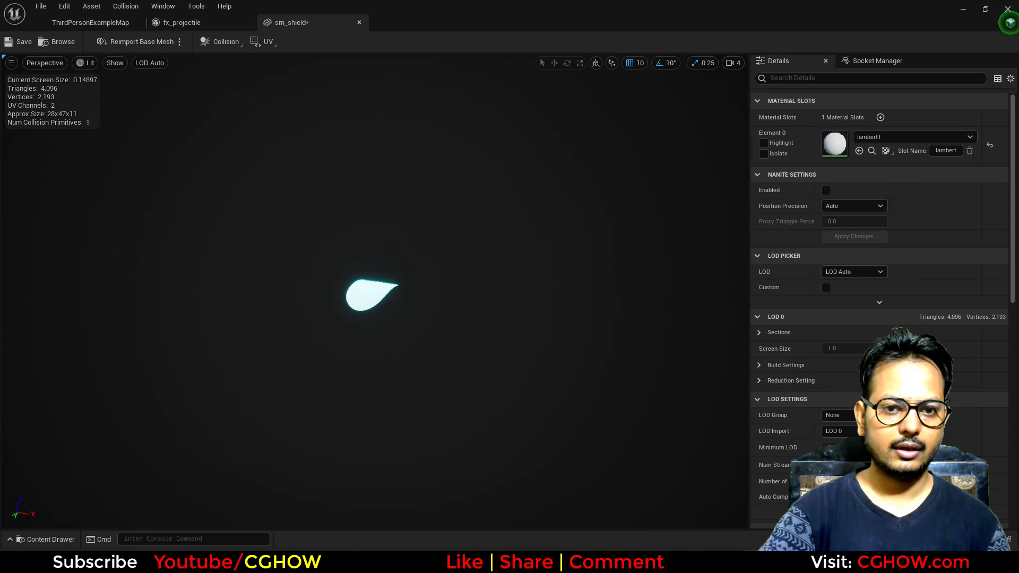
{"action": "key", "text": "f"}
{"action": "left_click", "coordinate": [162, 7]}
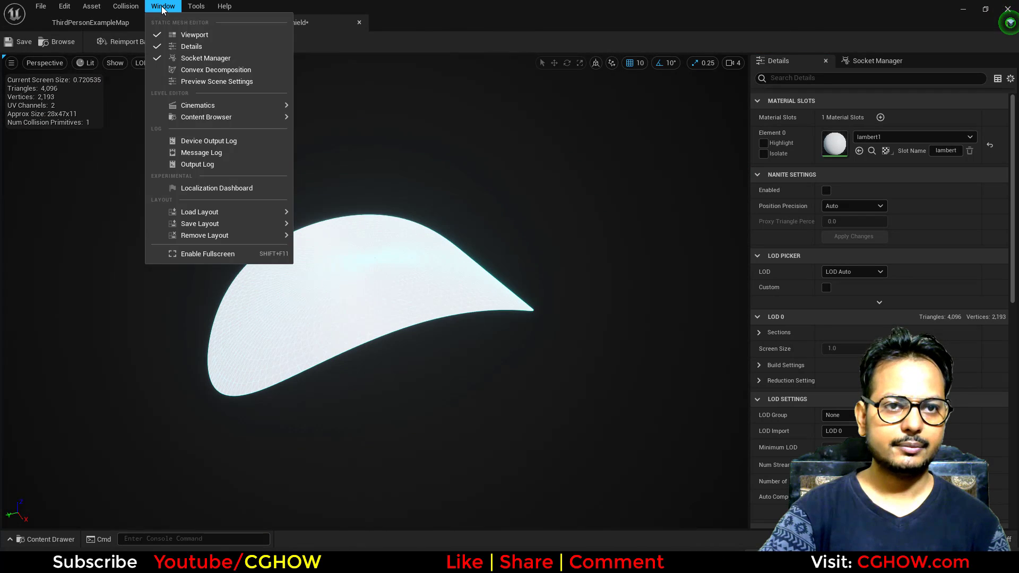
{"action": "left_click", "coordinate": [284, 95]}
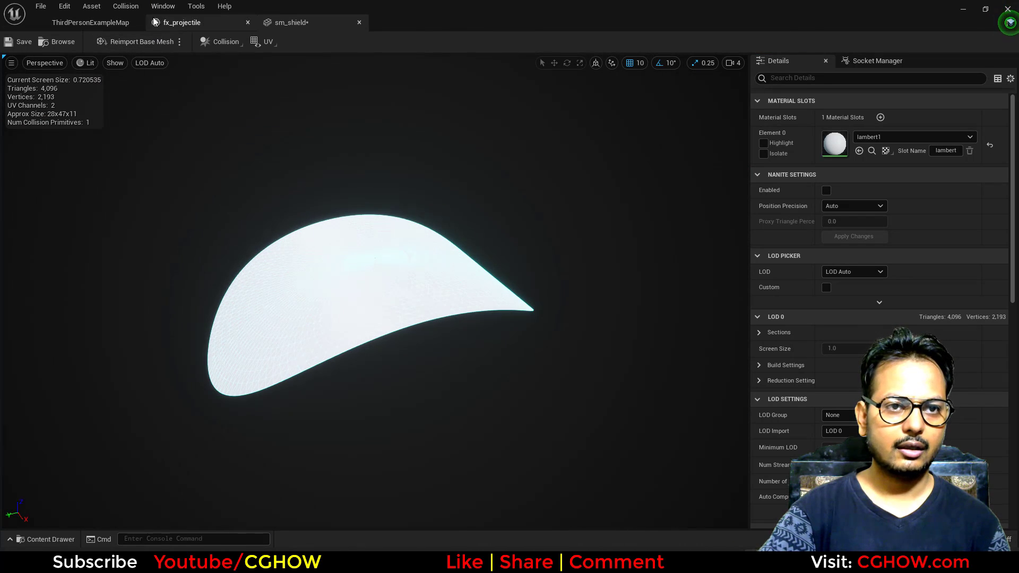
Step: Remove the shield mesh's collision and open its auto convex collision settings
{"action": "left_click", "coordinate": [162, 6]}
{"action": "left_click", "coordinate": [126, 6]}
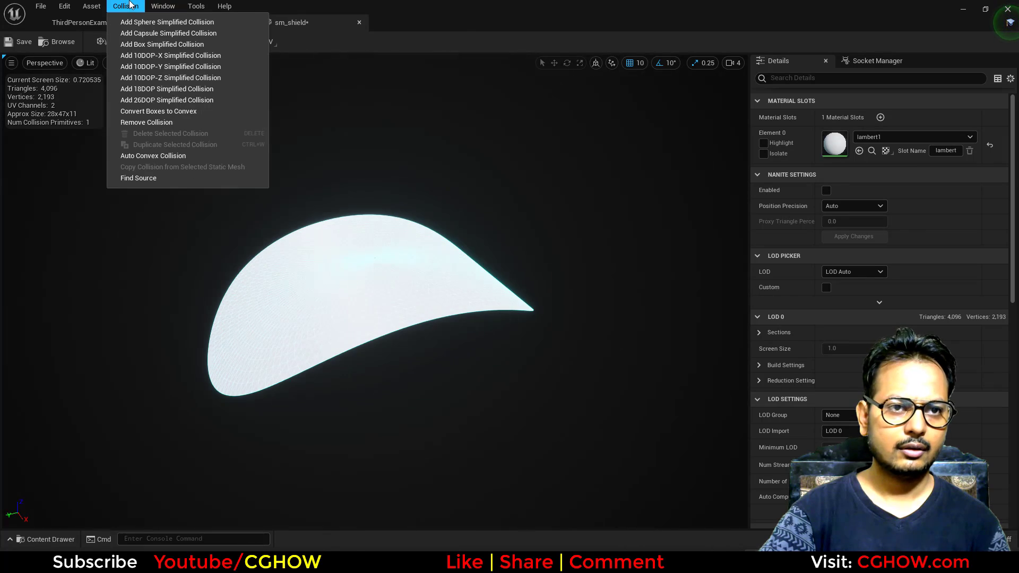
{"action": "left_click", "coordinate": [152, 155]}
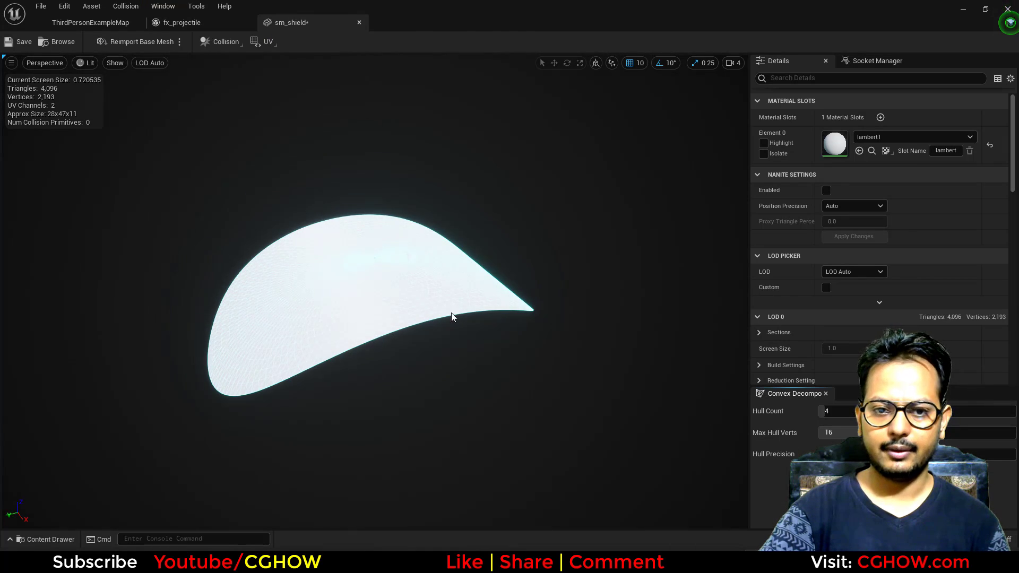
{"action": "left_click_drag", "start_coordinate": [451, 317], "coordinate": [463, 393]}
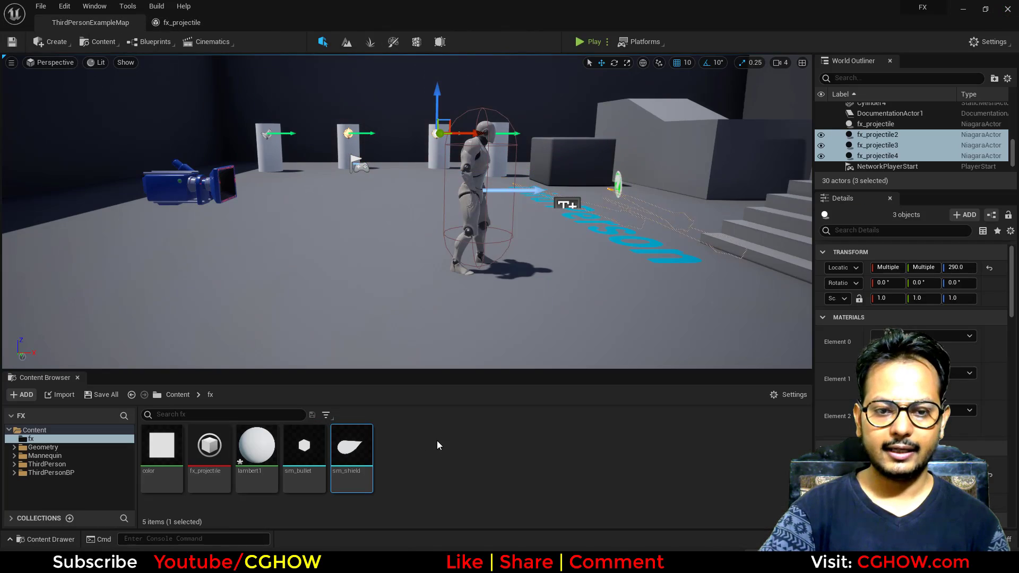
Step: Rename the imported lambert1 material in the fx folder as m_shield
{"action": "right_click", "coordinate": [437, 440]}
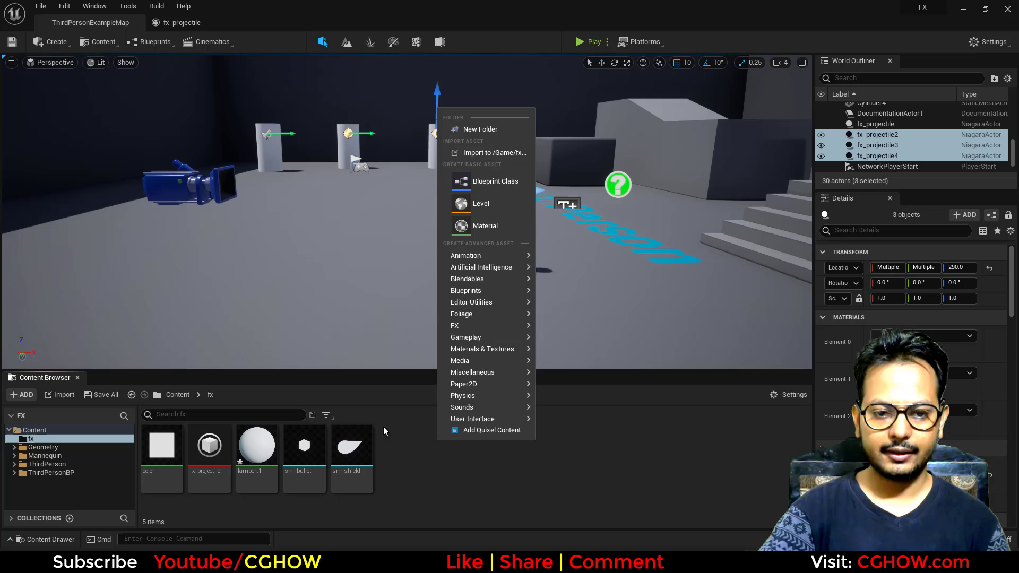
{"action": "left_click", "coordinate": [255, 457]}
{"action": "key", "text": "F2"}
{"action": "type", "text": "m"}
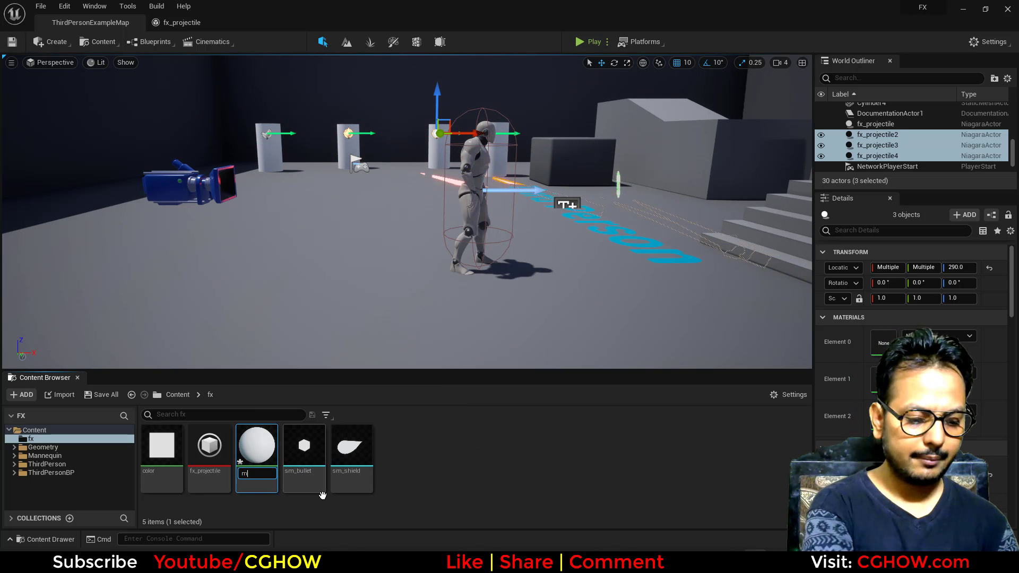
{"action": "type", "text": "_shield"}
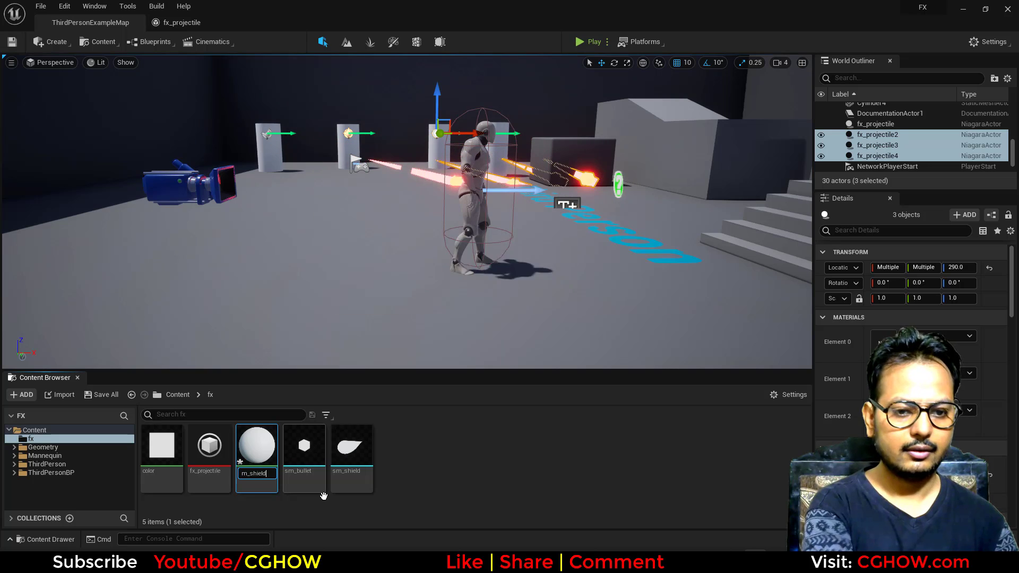
{"action": "key", "text": "Return"}
Step: Open m_shield, reroute its Param colour from Base Color to Emissive Color and set that colour to bright pink
{"action": "double_click", "coordinate": [256, 448]}
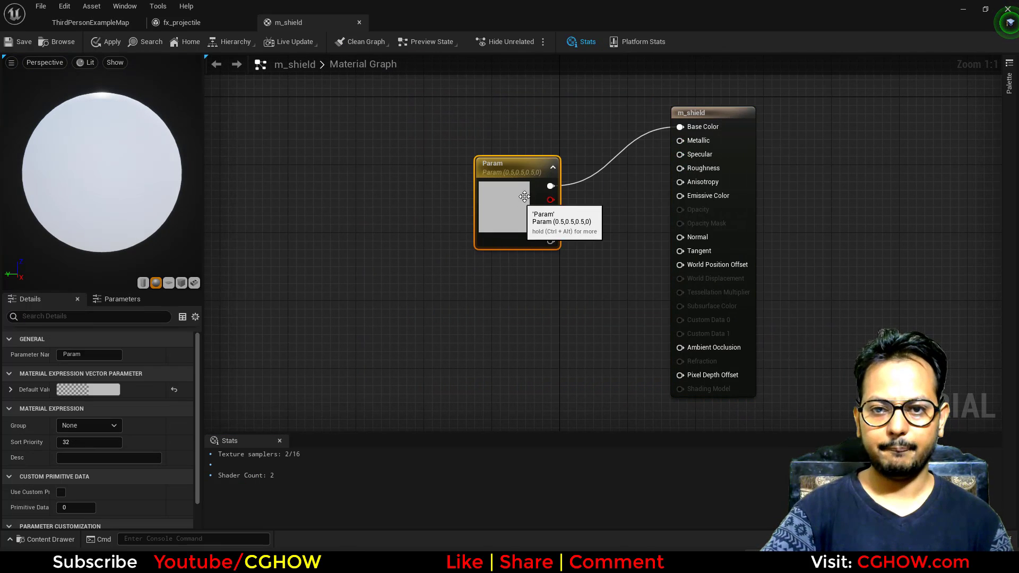
{"action": "left_click_drag", "start_coordinate": [465, 194], "coordinate": [711, 195], "text": "ctrl"}
{"action": "double_click", "coordinate": [422, 235]}
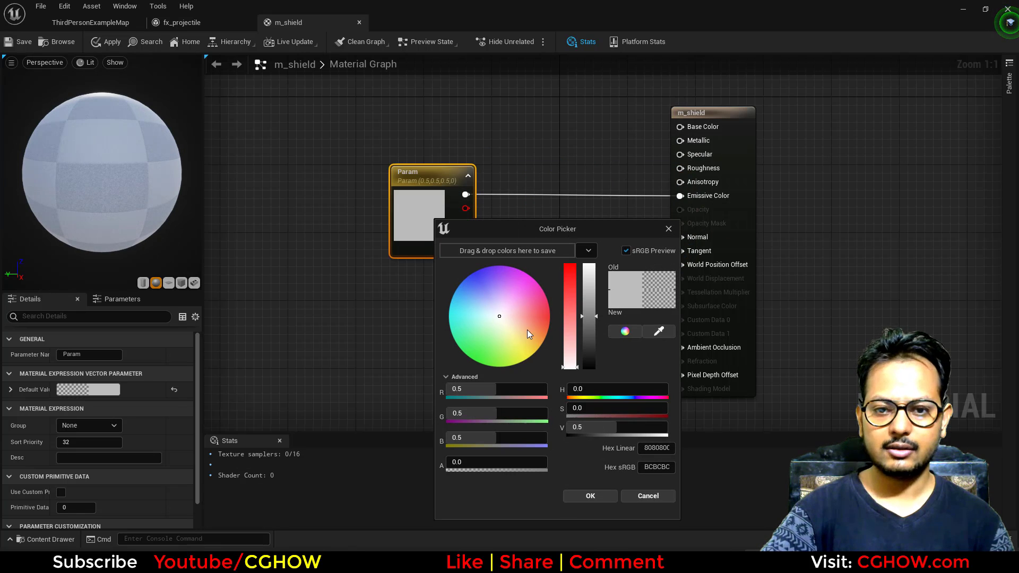
{"action": "left_click_drag", "start_coordinate": [527, 329], "coordinate": [505, 281]}
{"action": "left_click_drag", "start_coordinate": [589, 315], "coordinate": [589, 264]}
{"action": "left_click", "coordinate": [515, 286]}
{"action": "left_click_drag", "start_coordinate": [514, 286], "coordinate": [531, 282]}
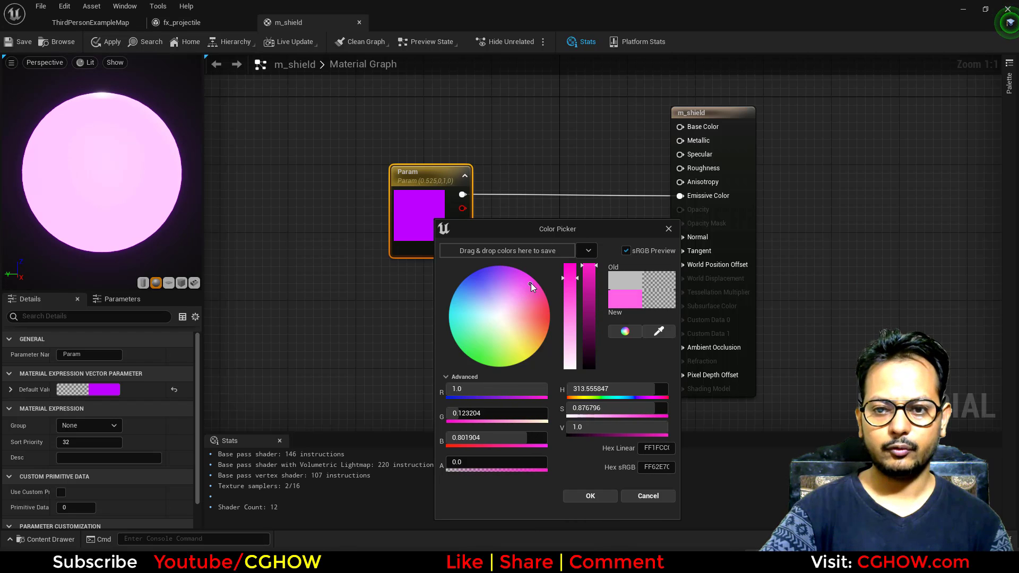
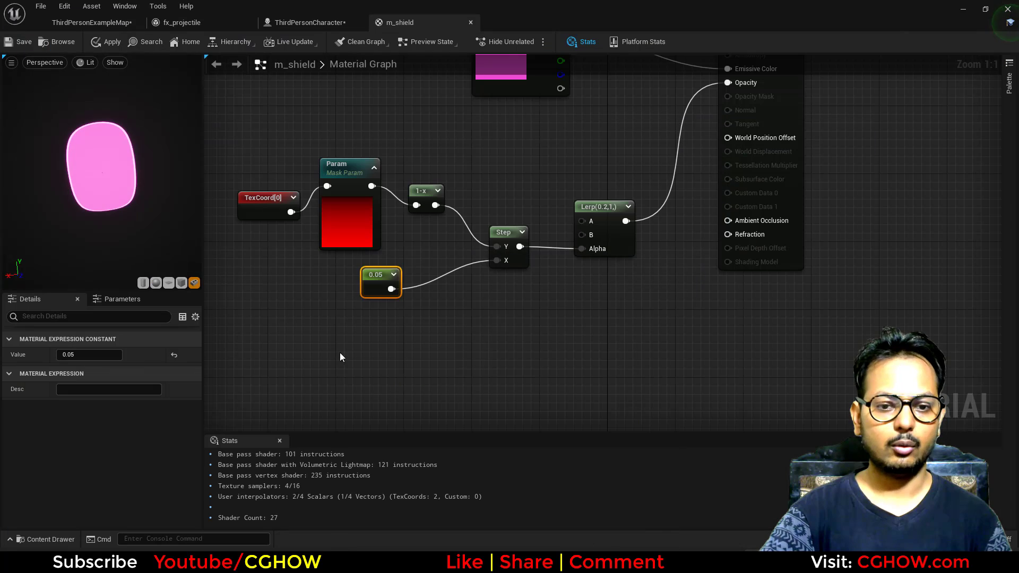
Step: Add a Depth Fade node below the Step network and set its fade distance to 15
{"action": "right_click_drag", "start_coordinate": [369, 356], "coordinate": [400, 311]}
{"action": "right_click", "coordinate": [400, 310]}
{"action": "type", "text": "depth"}
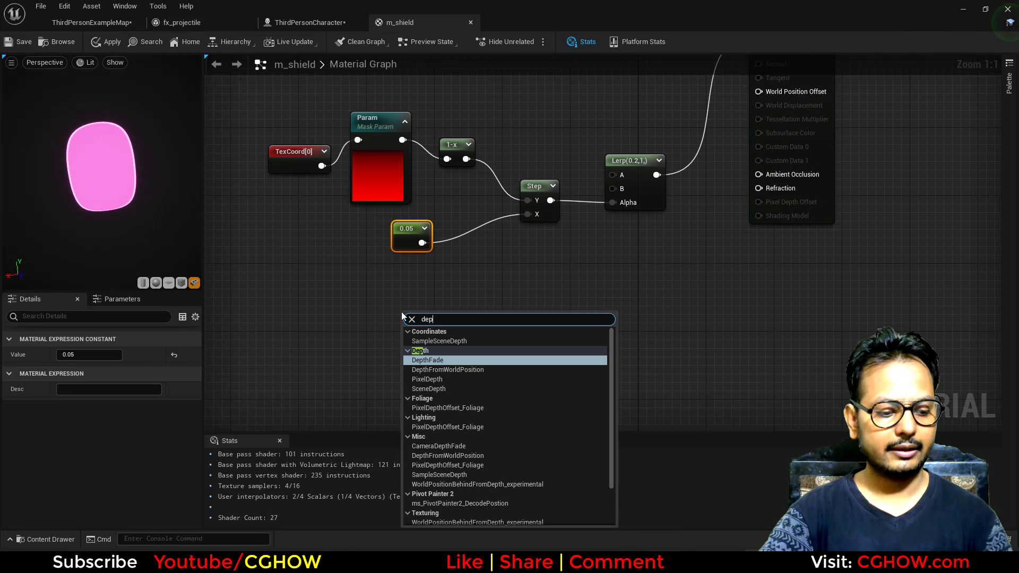
{"action": "left_click", "coordinate": [438, 361]}
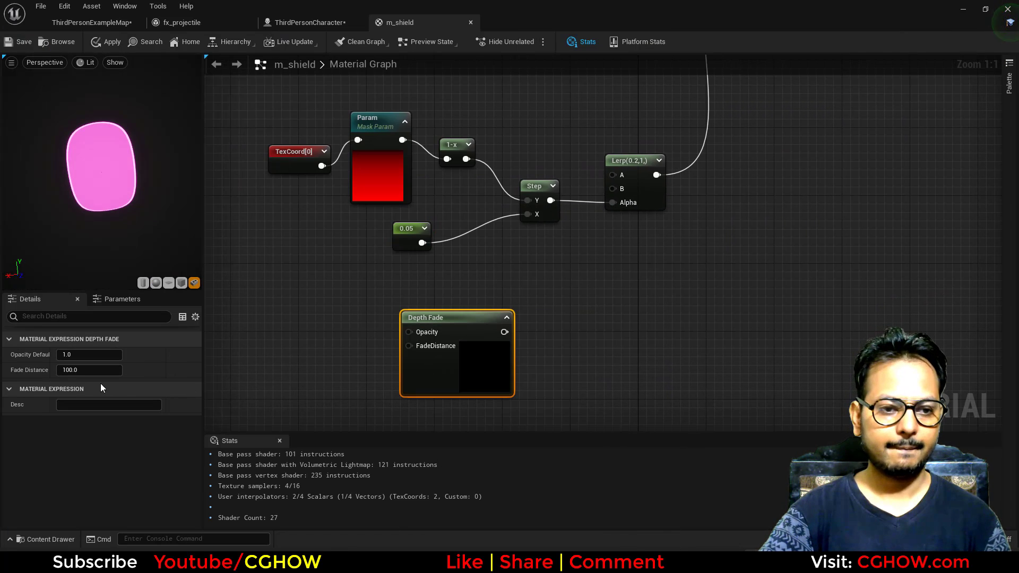
{"action": "left_click", "coordinate": [67, 370]}
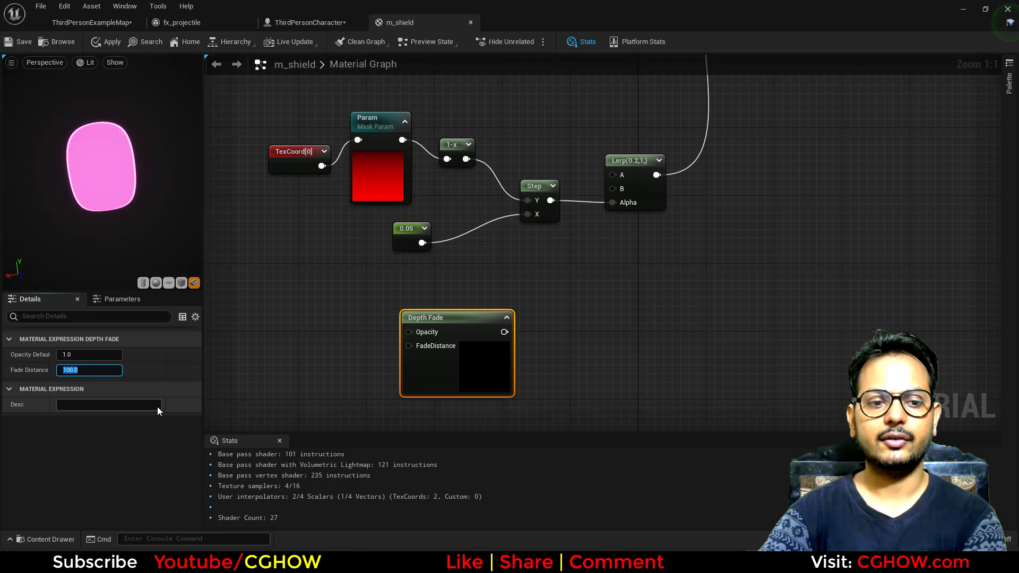
{"action": "type", "text": "15"}
{"action": "key", "text": "Return"}
Step: Invert the Depth Fade with a One Minus node, add it to the Lerp output and connect the sum to Opacity
{"action": "right_click_drag", "start_coordinate": [524, 342], "coordinate": [412, 352]}
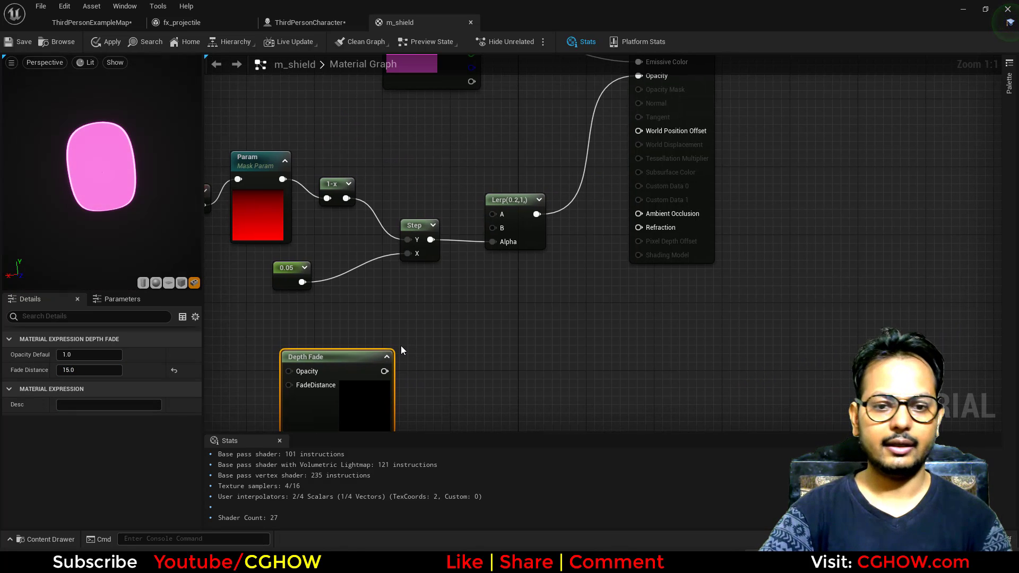
{"action": "left_click", "coordinate": [402, 348]}
{"action": "left_click_drag", "start_coordinate": [384, 371], "coordinate": [499, 335]}
{"action": "left_click", "coordinate": [491, 315]}
{"action": "left_click_drag", "start_coordinate": [536, 214], "coordinate": [524, 260]}
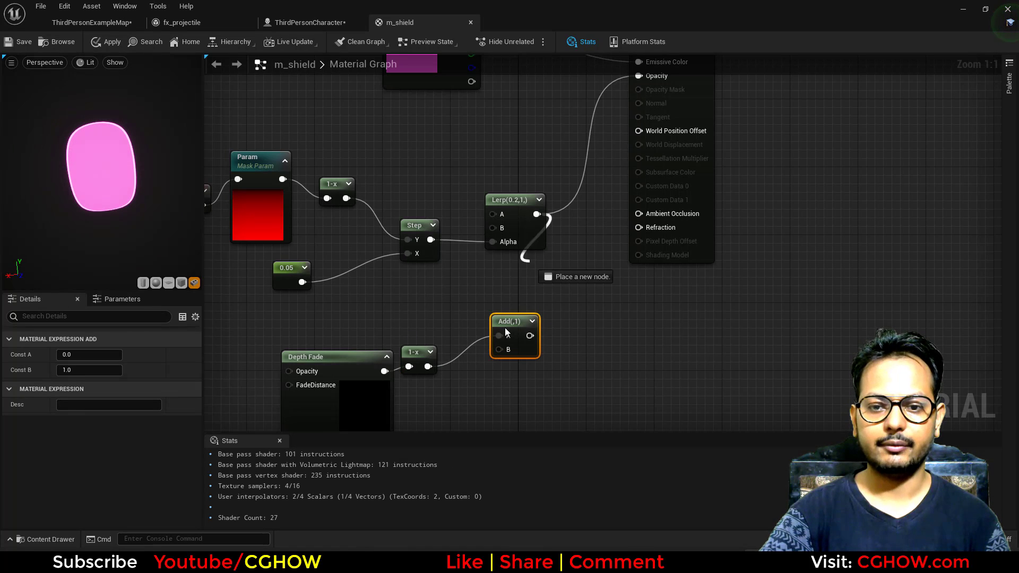
{"action": "left_click_drag", "start_coordinate": [506, 333], "coordinate": [575, 259]}
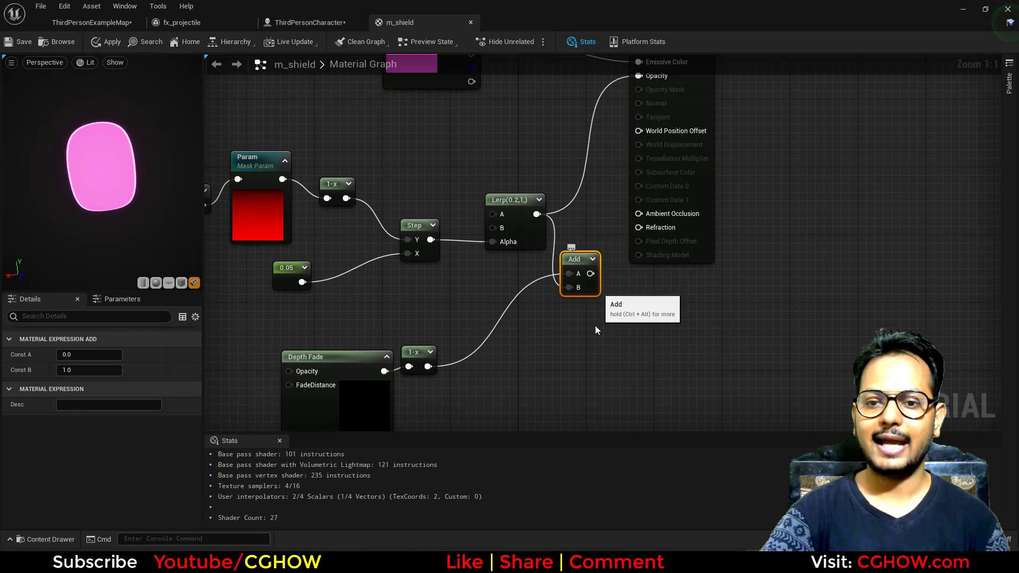
{"action": "right_click_drag", "start_coordinate": [595, 330], "coordinate": [532, 401]}
{"action": "left_click_drag", "start_coordinate": [533, 345], "coordinate": [577, 147]}
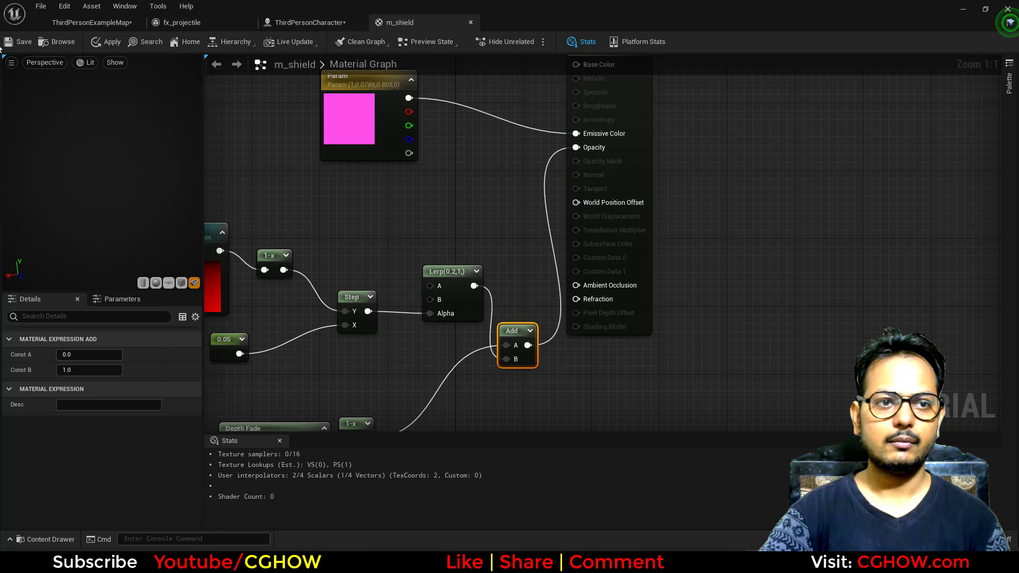
Step: Return to ThirdPersonExampleMap and play the level to check how the shield looks around the character
{"action": "left_click", "coordinate": [93, 20]}
{"action": "right_click_drag", "start_coordinate": [431, 279], "coordinate": [408, 287]}
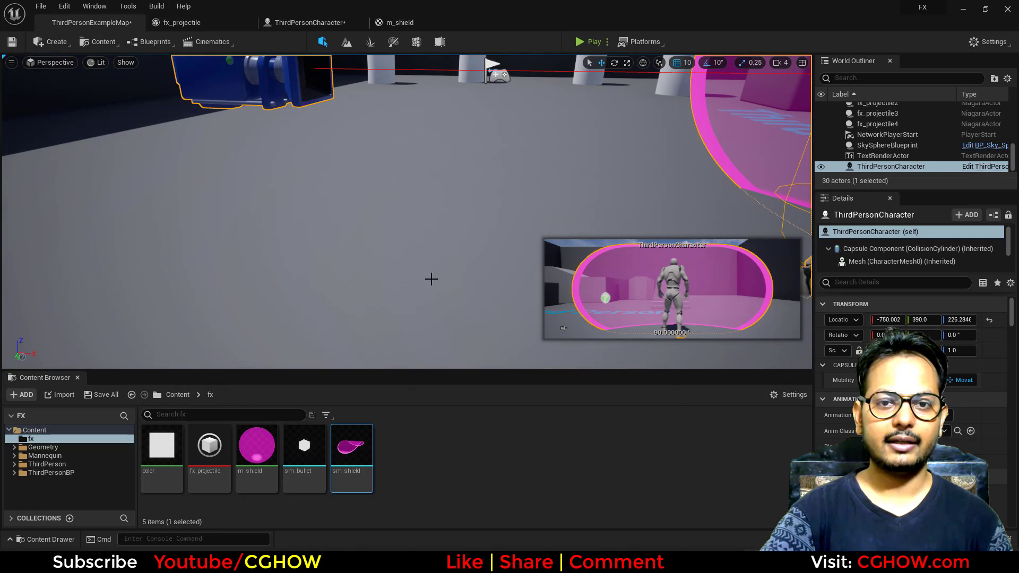
{"action": "left_click", "coordinate": [587, 42]}
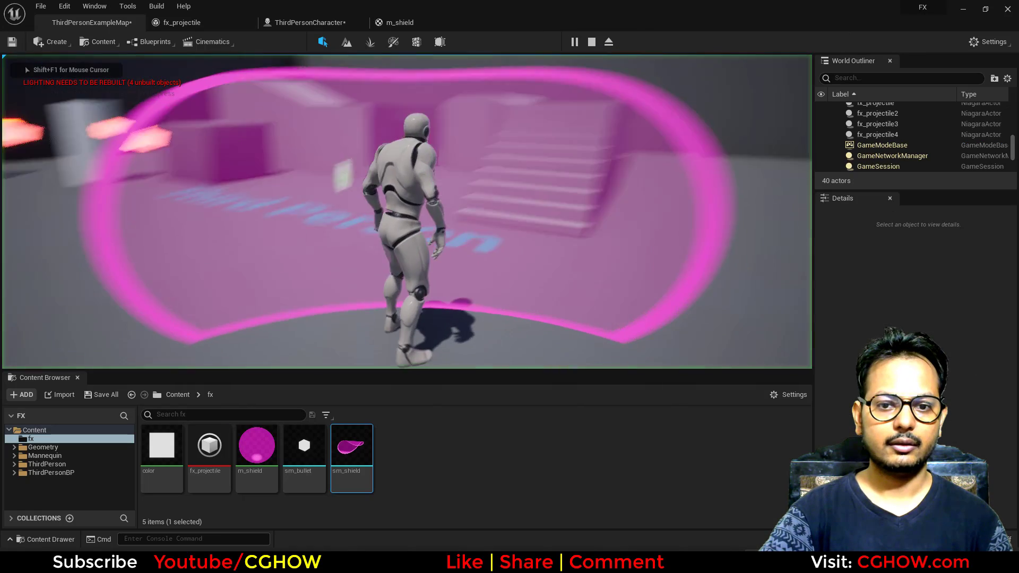
{"action": "key", "text": "Escape"}
Step: Duplicate the grey block twice onto the open floor near the player start and tilt one copy by 40°
{"action": "scroll", "coordinate": [308, 202], "scroll_direction": "down", "scroll_amount": 5}
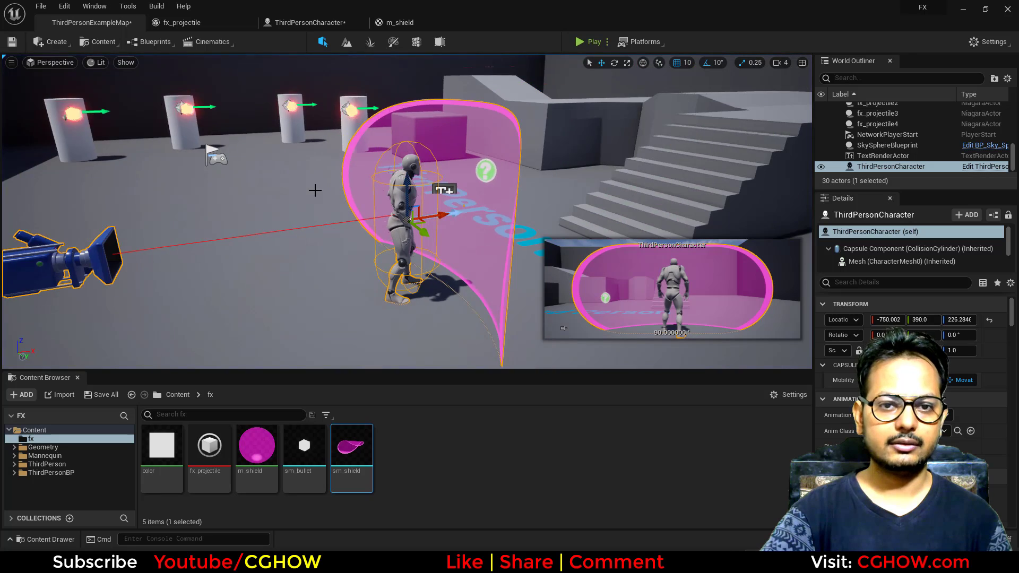
{"action": "right_click_drag", "start_coordinate": [287, 224], "coordinate": [467, 169]}
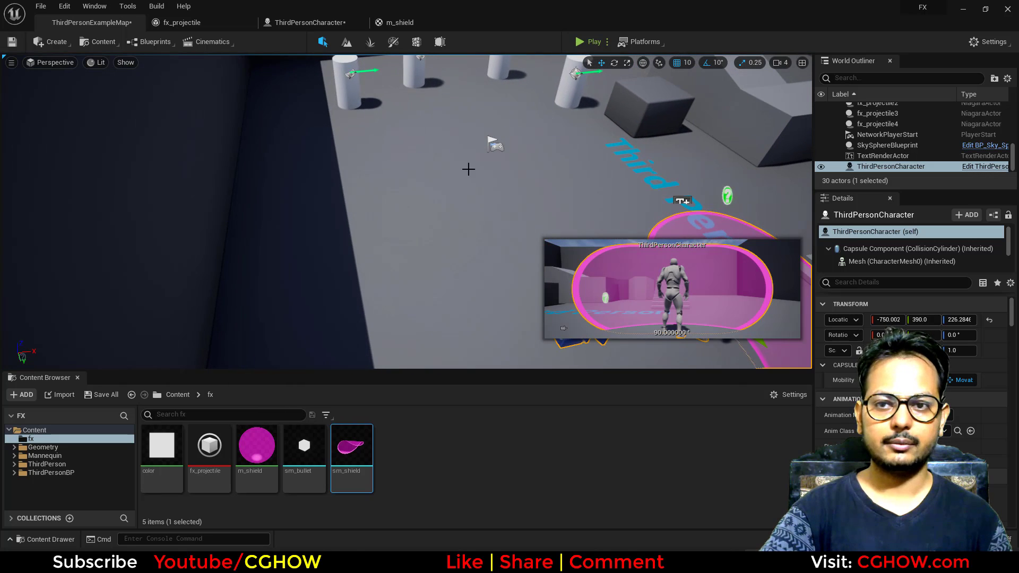
{"action": "left_click", "coordinate": [659, 112]}
{"action": "left_click_drag", "start_coordinate": [660, 111], "coordinate": [457, 197], "text": "alt"}
{"action": "left_click_drag", "start_coordinate": [448, 142], "coordinate": [571, 186]}
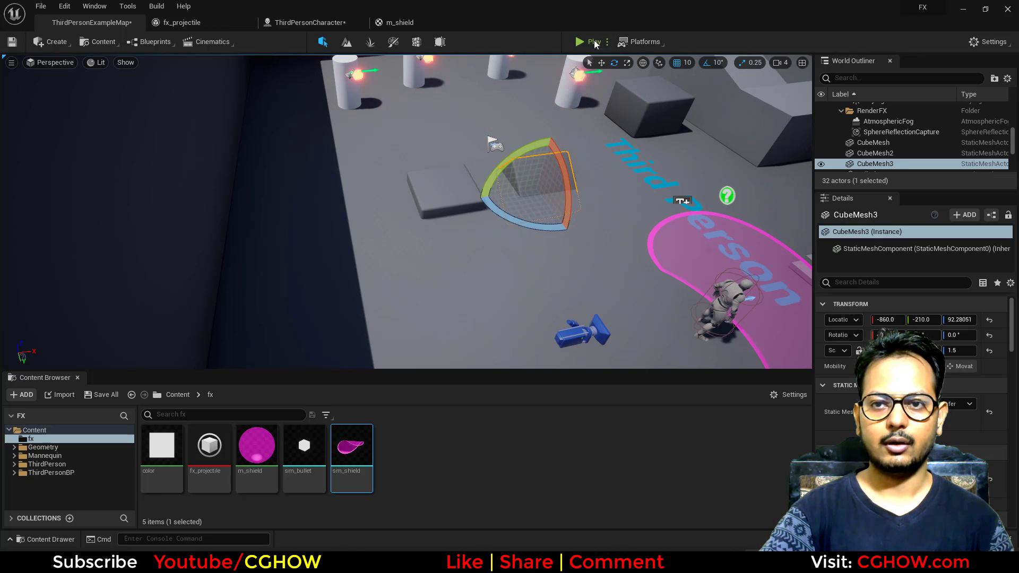
Step: Play the level and walk the character against both blocks to examine the shield's glow where it intersects them
{"action": "left_click", "coordinate": [595, 42]}
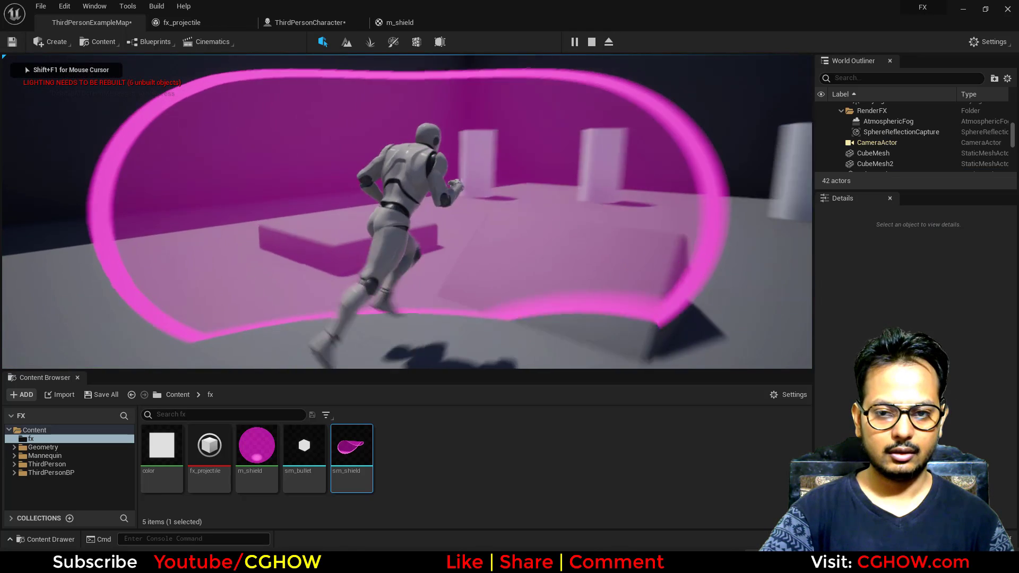
{"action": "key", "text": "s"}
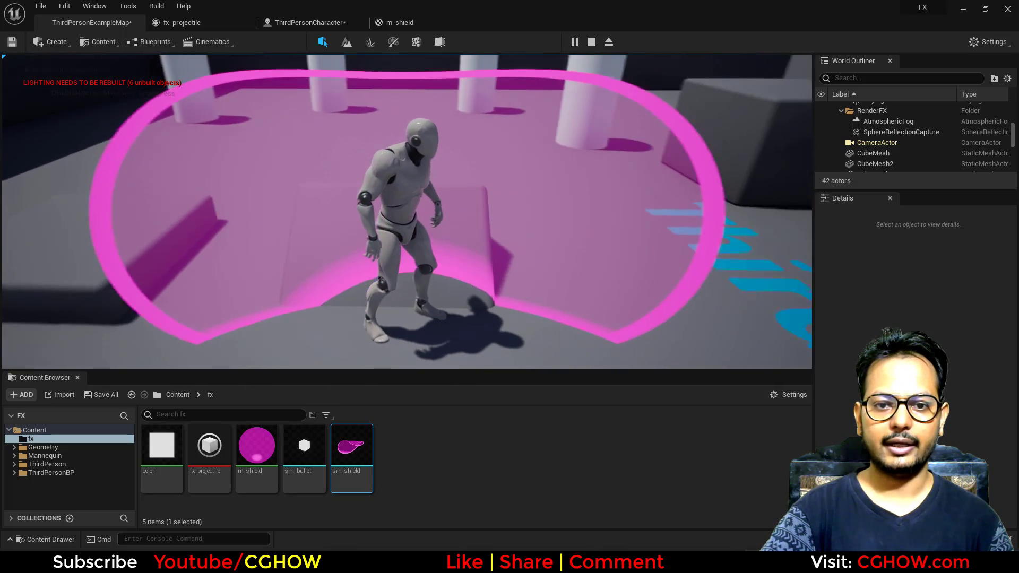
{"action": "key", "text": "a"}
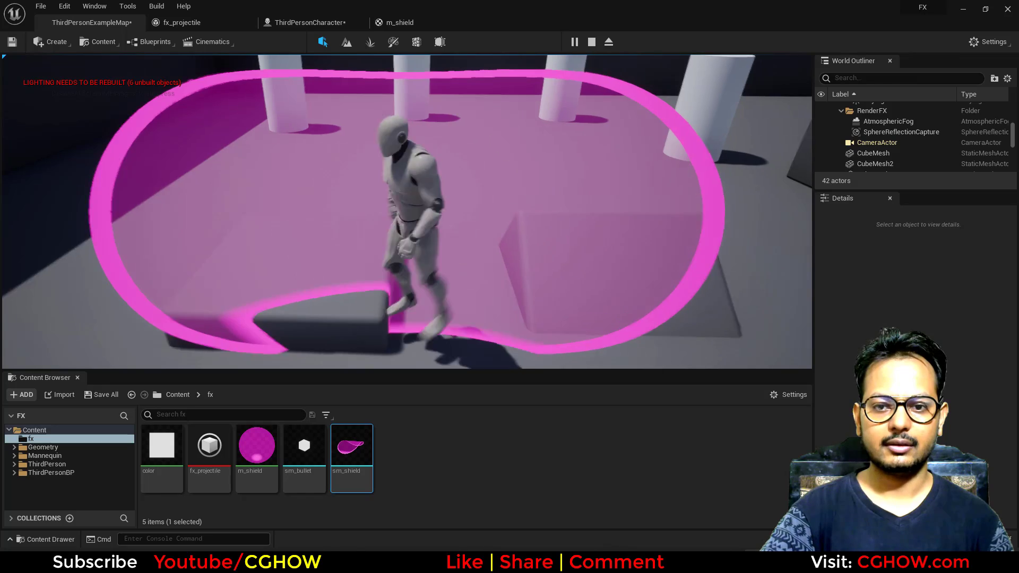
{"action": "key", "text": "s"}
{"action": "key", "text": "d"}
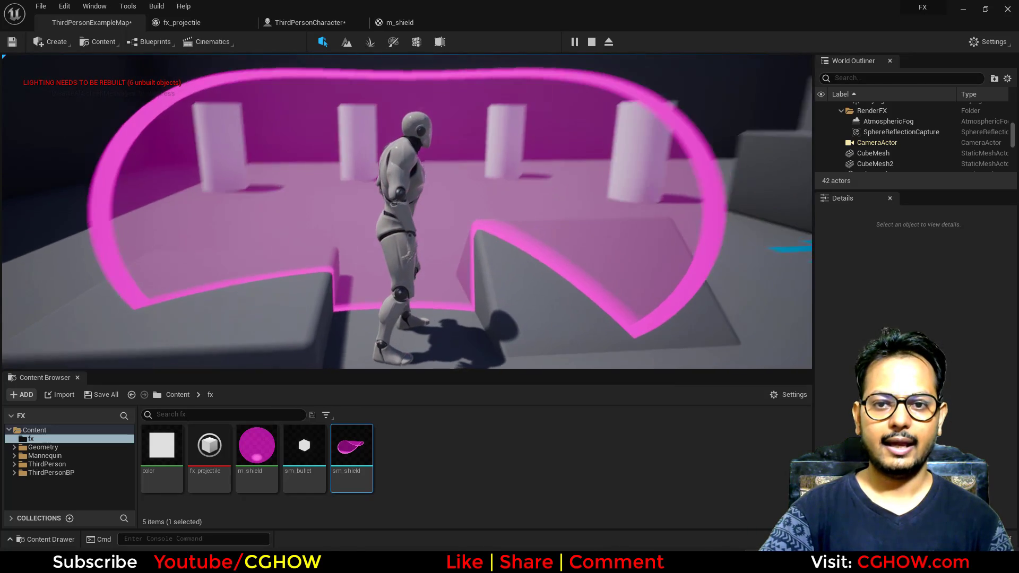
{"action": "key", "text": "Escape"}
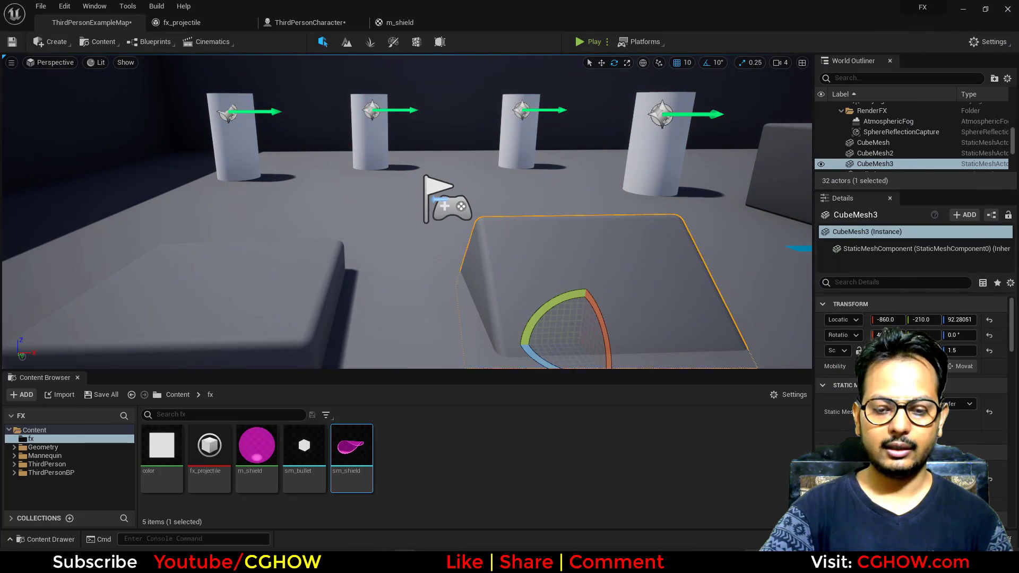
Step: Launch Photoshop and switch to its home screen
{"action": "left_click", "coordinate": [406, 561]}
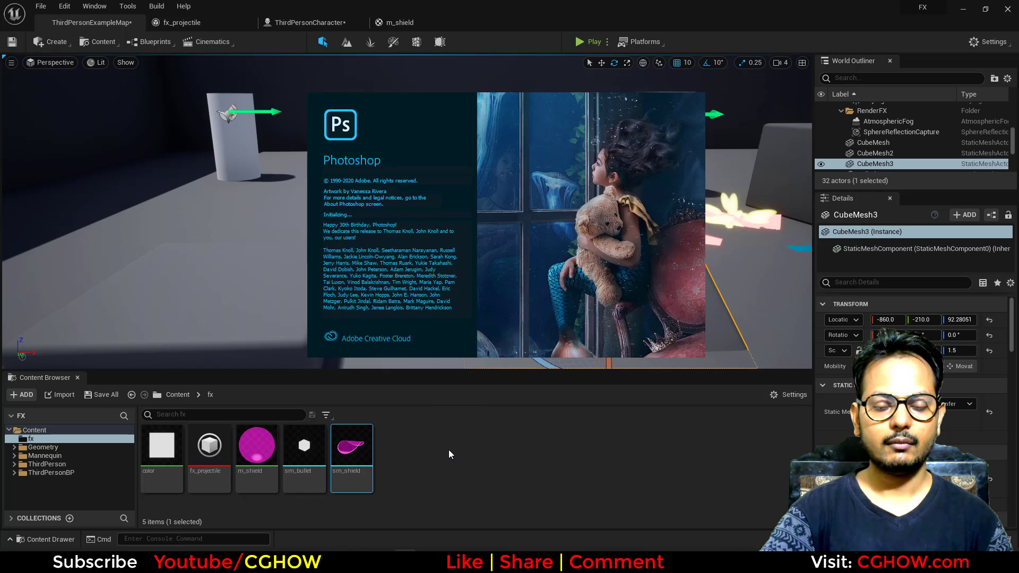
{"action": "left_click_drag", "start_coordinate": [52, 438], "coordinate": [82, 431]}
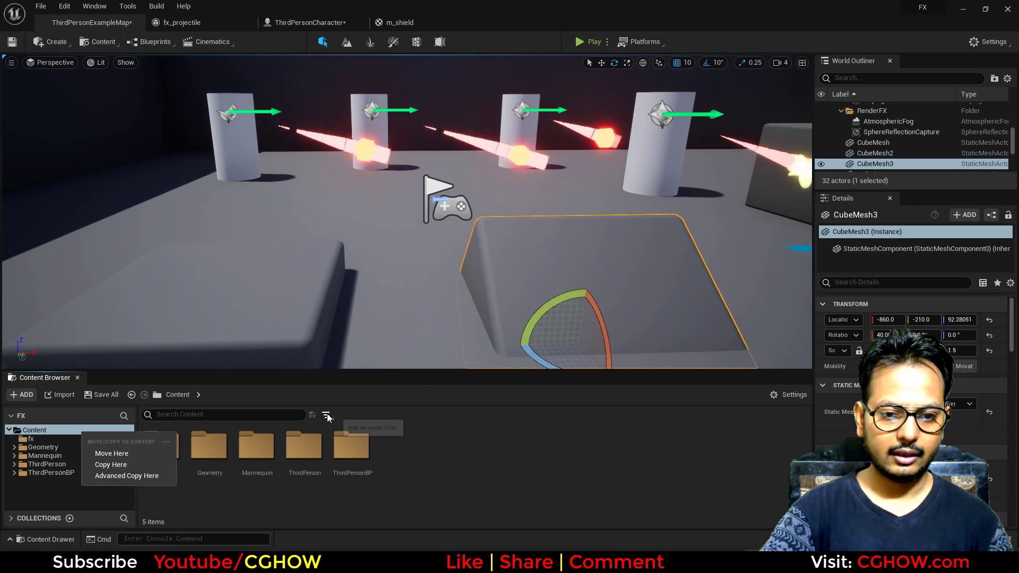
{"action": "left_click", "coordinate": [326, 415]}
{"action": "left_click", "coordinate": [403, 185]}
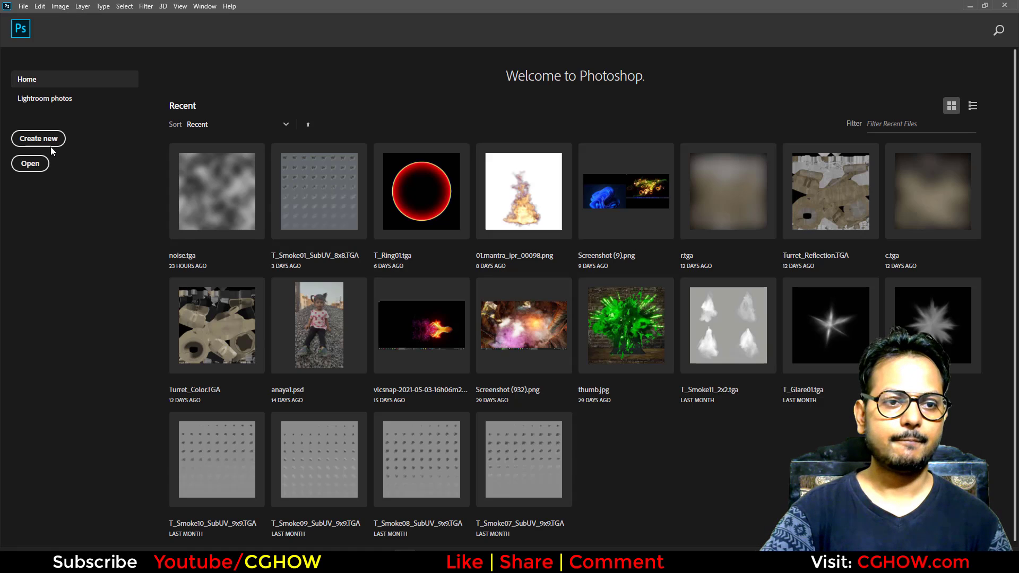
Step: Create a 1024 × 1024 px grayscale document with a white background and fill it using the Clouds render filter
{"action": "key", "text": "ctrl+n"}
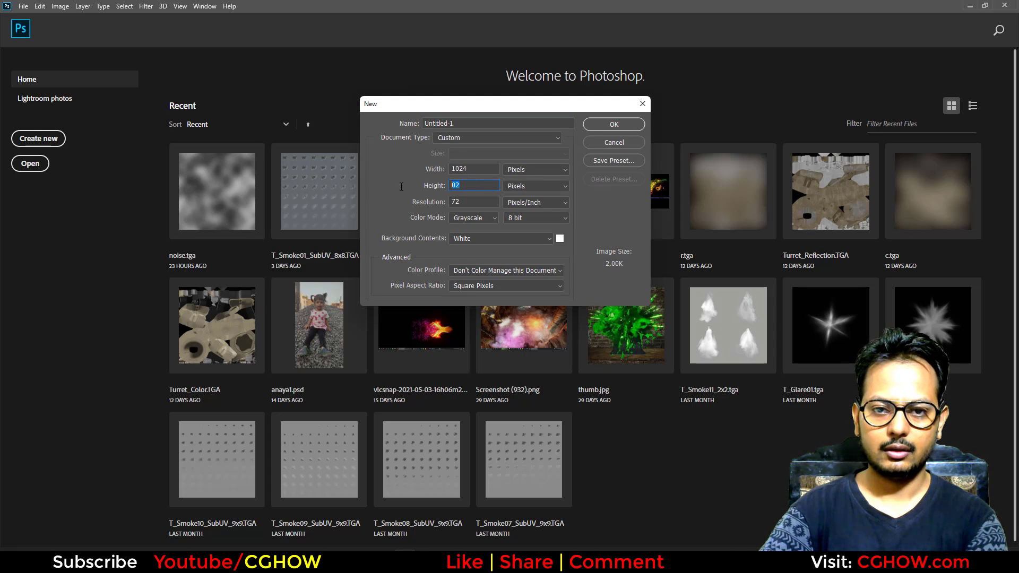
{"action": "left_click", "coordinate": [589, 126]}
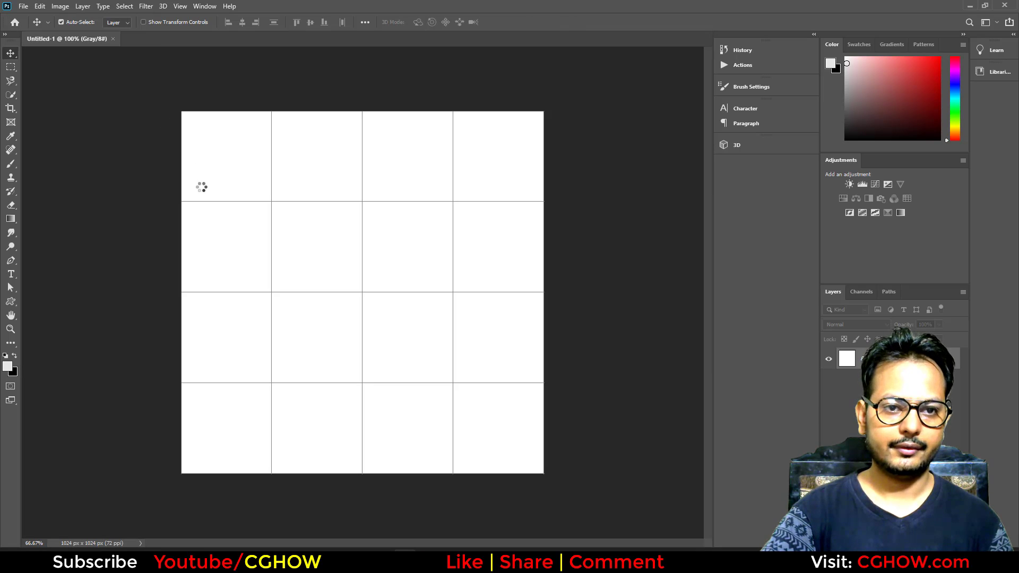
{"action": "left_click", "coordinate": [142, 7]}
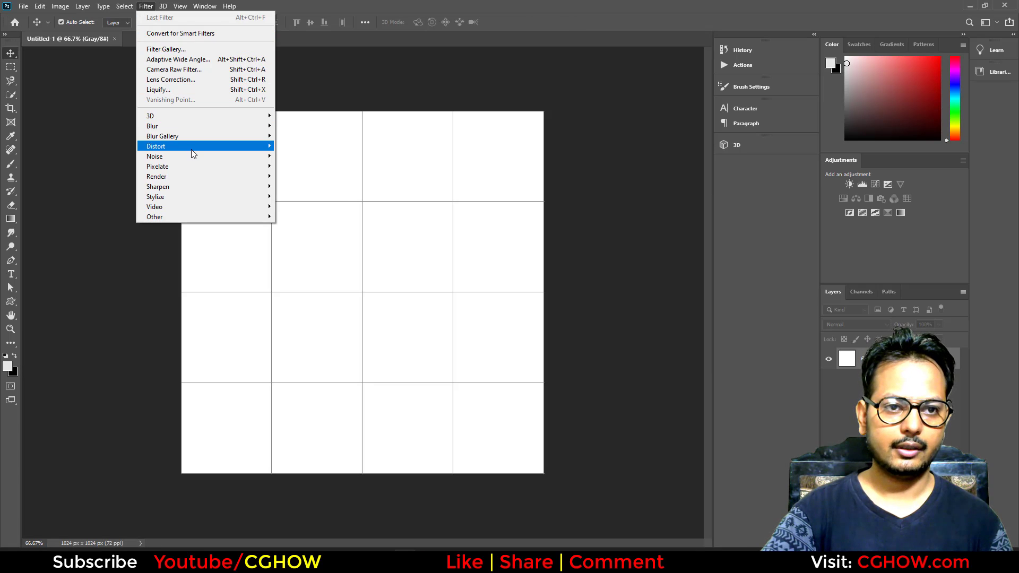
{"action": "mouse_move", "coordinate": [223, 176]}
{"action": "left_click", "coordinate": [304, 177]}
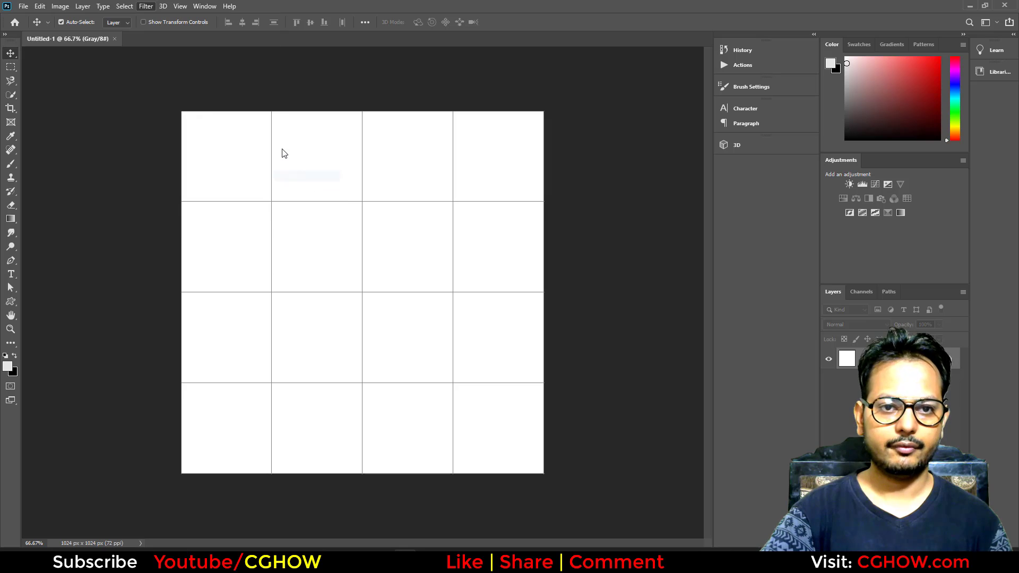
{"action": "left_click", "coordinate": [492, 208]}
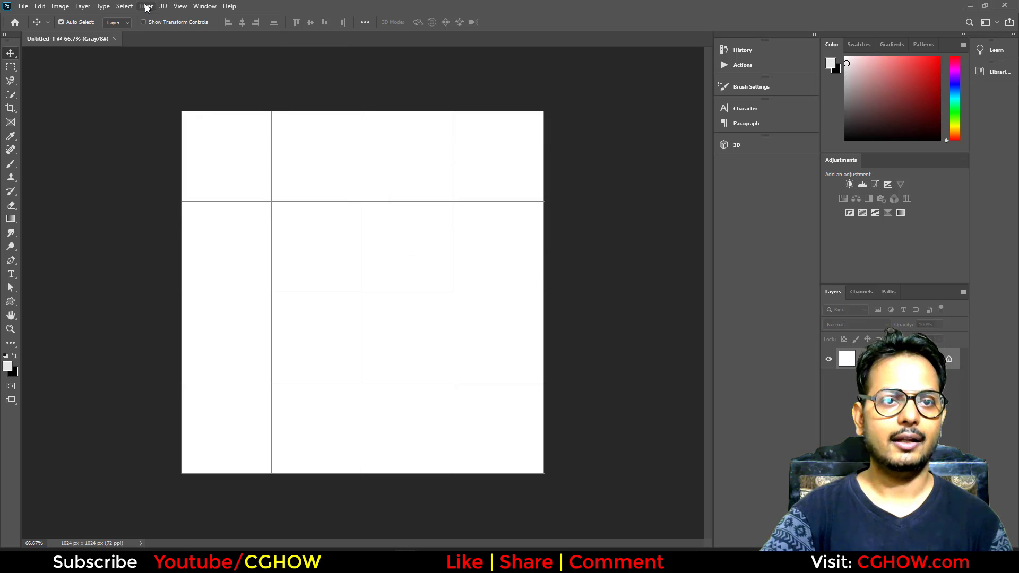
{"action": "left_click", "coordinate": [146, 7]}
{"action": "mouse_move", "coordinate": [216, 176]}
{"action": "left_click", "coordinate": [293, 213]}
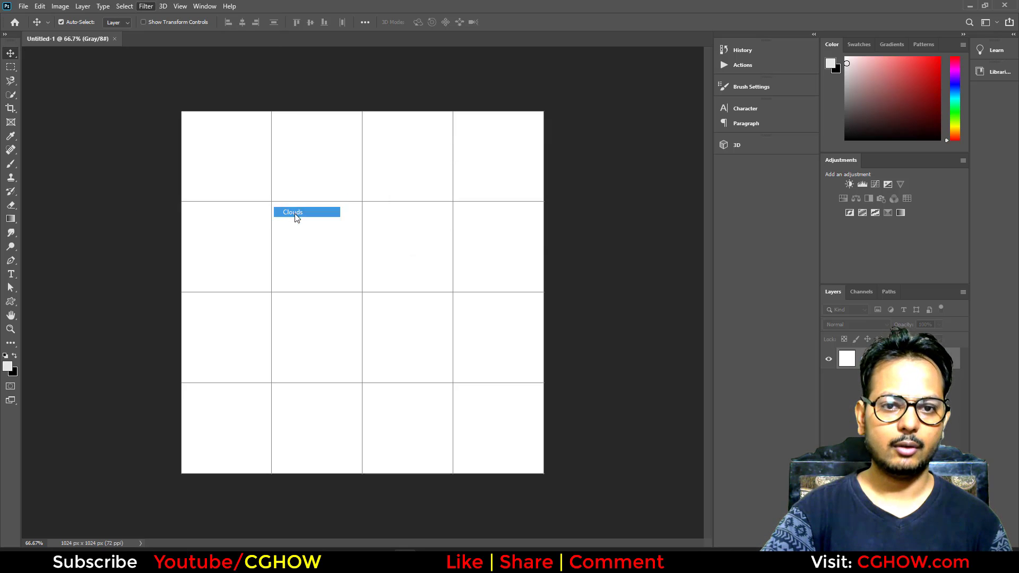
Step: Apply the Minimum filter to the clouds with a small radius, preserving Roundness
{"action": "left_click", "coordinate": [146, 7]}
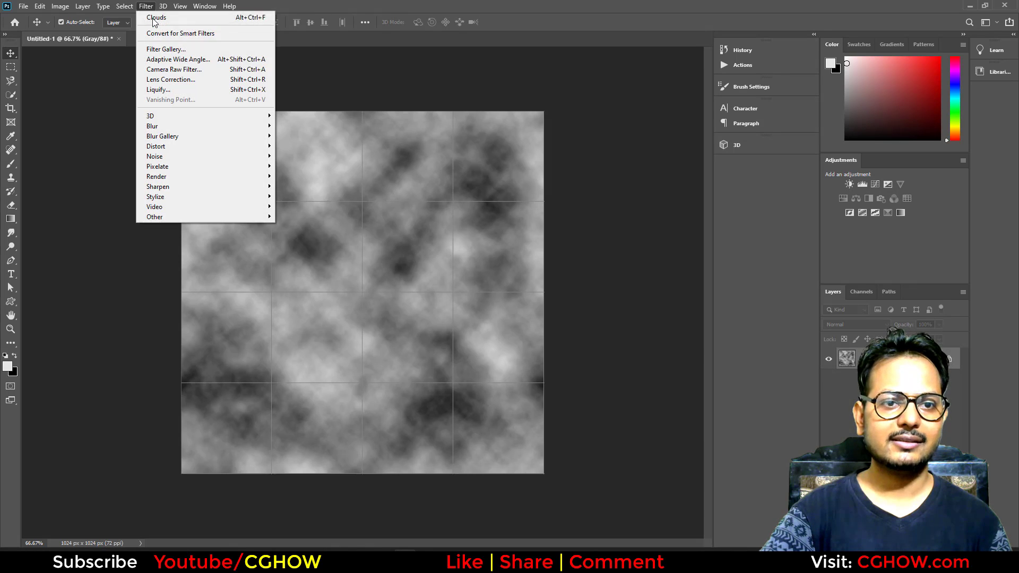
{"action": "mouse_move", "coordinate": [223, 126]}
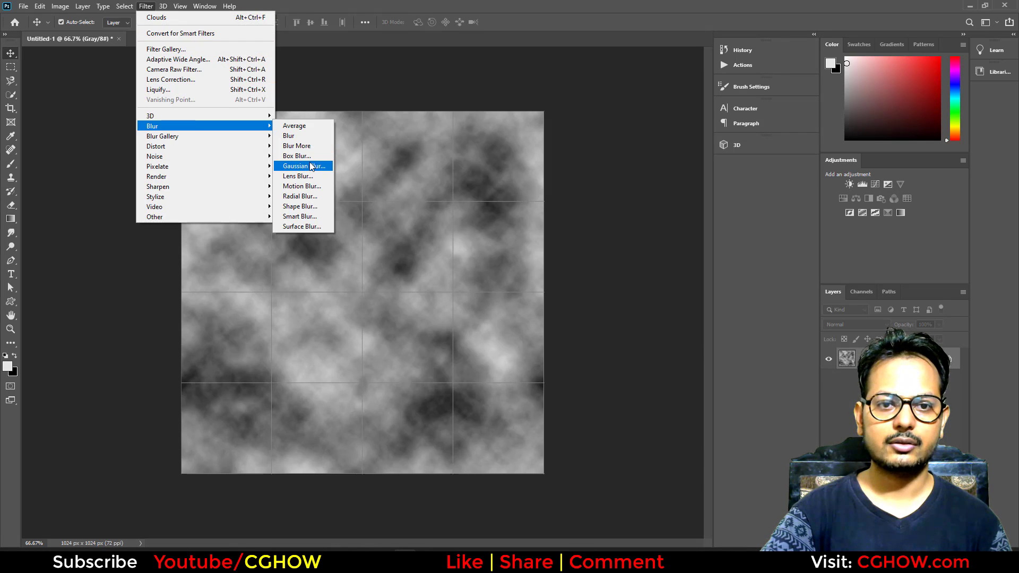
{"action": "mouse_move", "coordinate": [259, 211]}
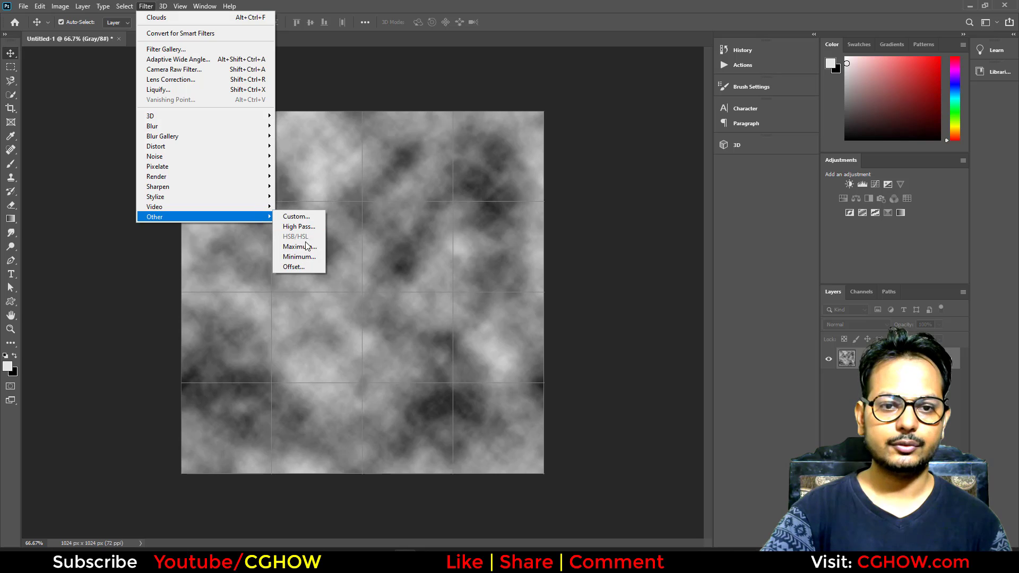
{"action": "left_click", "coordinate": [305, 256]}
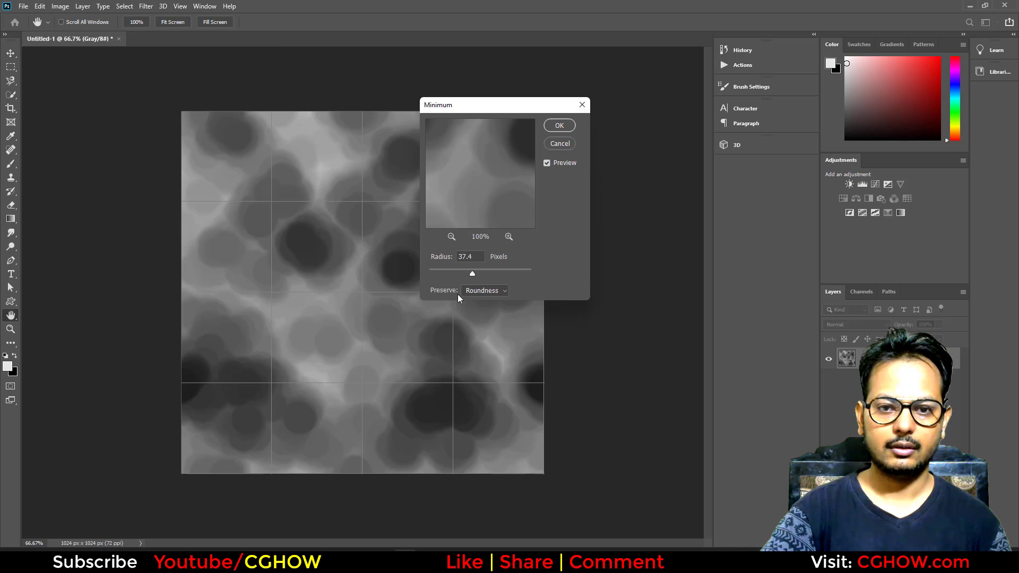
{"action": "left_click", "coordinate": [456, 272]}
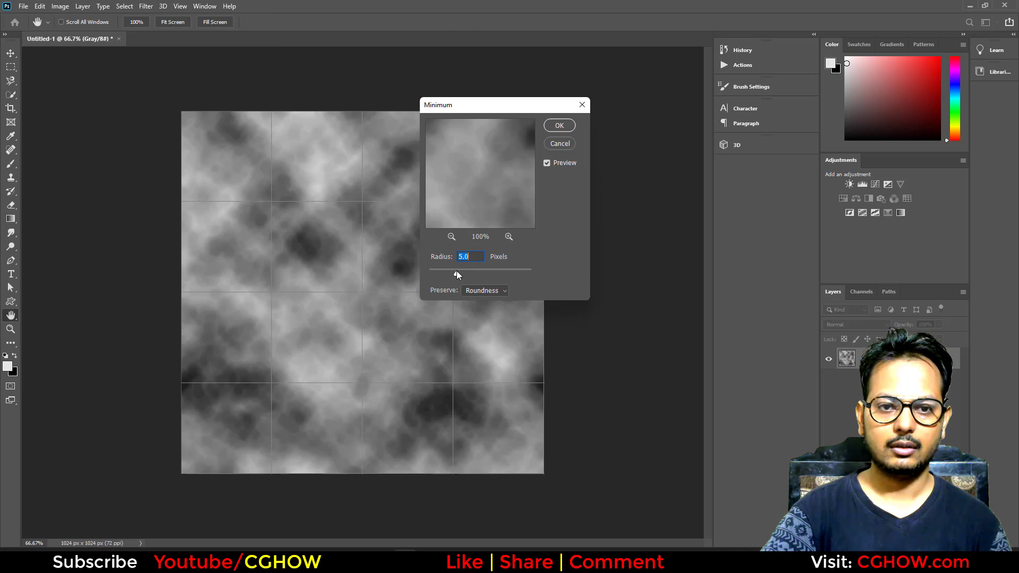
{"action": "left_click", "coordinate": [559, 126]}
Step: Soften the cloud pattern with a Gaussian Blur of 6.2 pixels radius
{"action": "left_click", "coordinate": [153, 6]}
{"action": "mouse_move", "coordinate": [238, 125]}
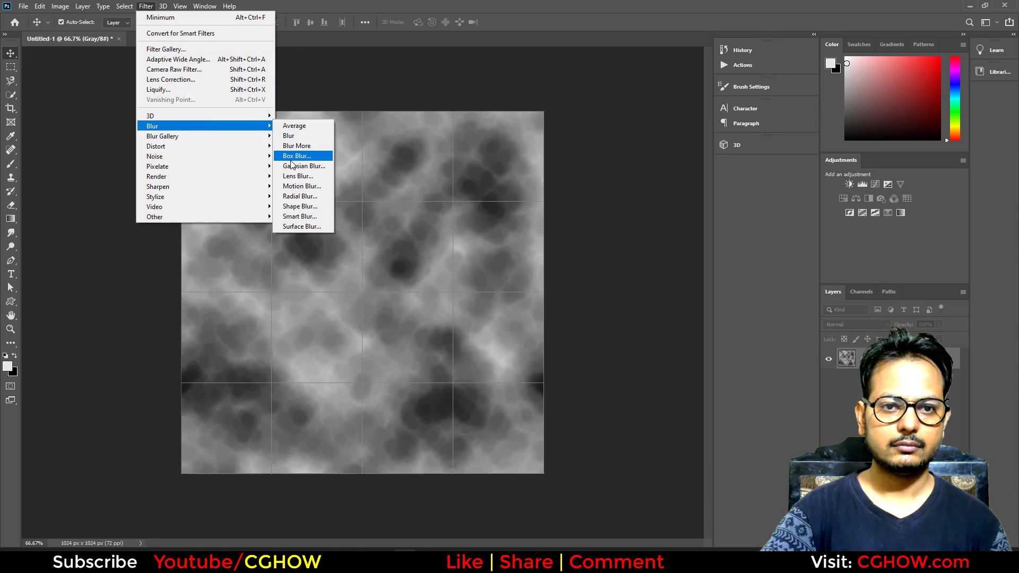
{"action": "left_click", "coordinate": [304, 166]}
{"action": "left_click", "coordinate": [545, 276]}
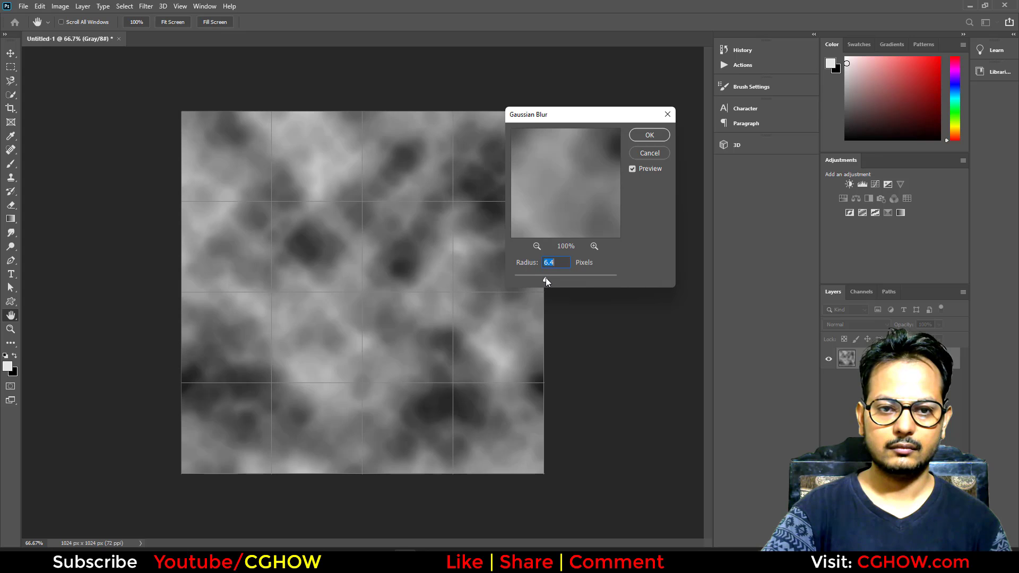
{"action": "left_click_drag", "start_coordinate": [545, 278], "coordinate": [544, 278]}
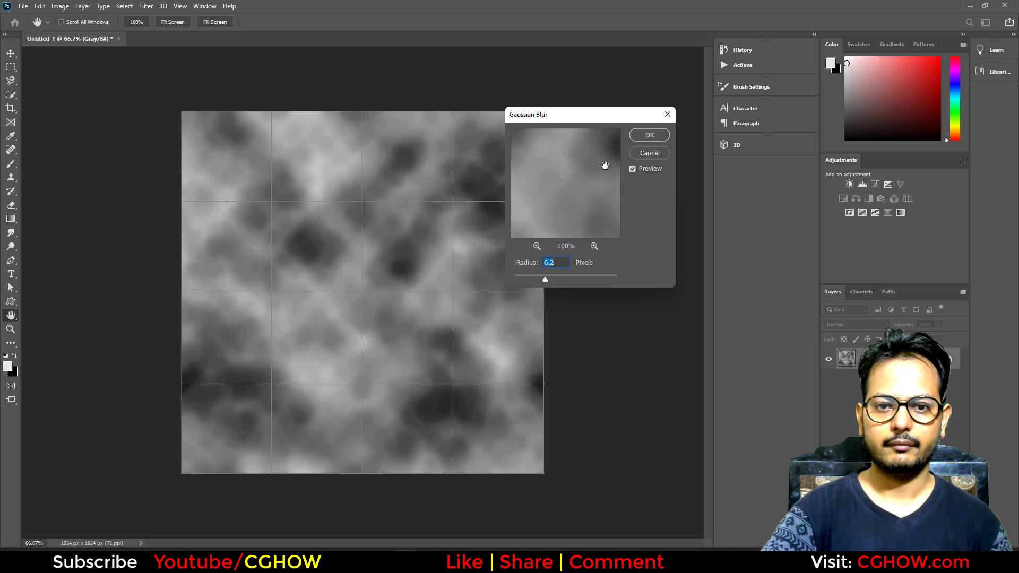
{"action": "left_click", "coordinate": [649, 136]}
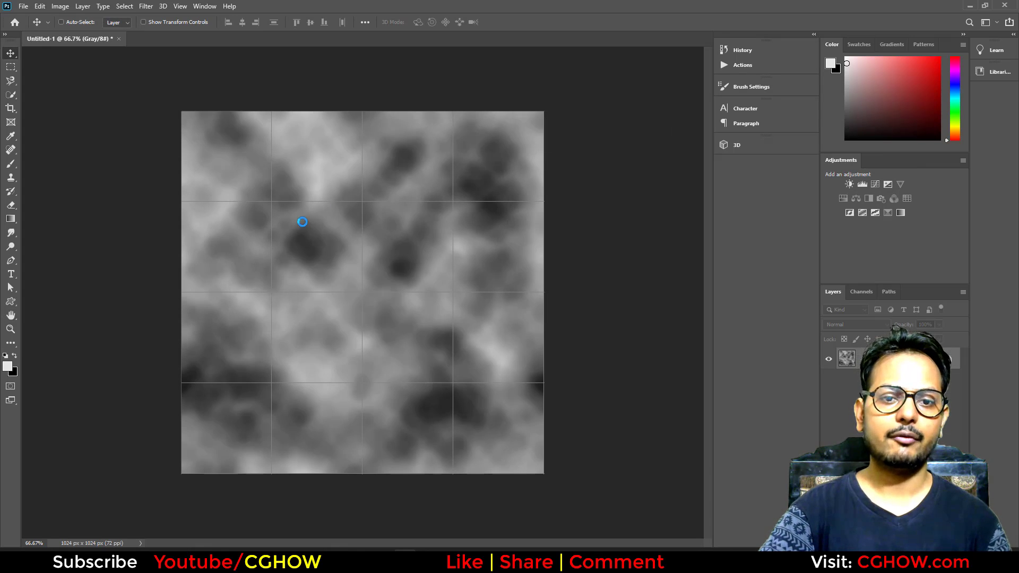
Step: Save the image as the Targa file noise.tga on drive D, replacing the existing file
{"action": "key", "text": "shift+ctrl+s"}
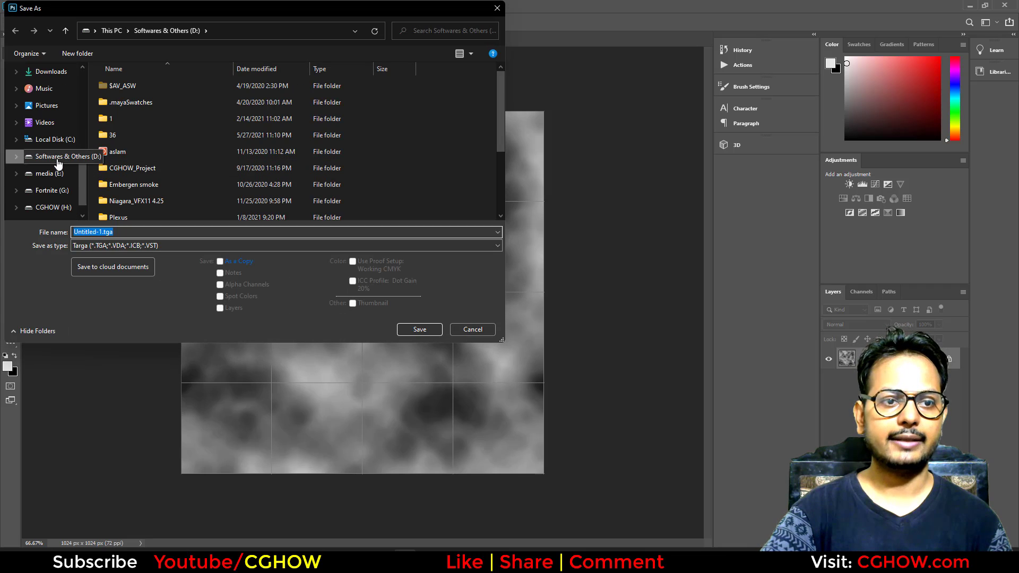
{"action": "scroll", "coordinate": [218, 169], "scroll_direction": "down", "scroll_amount": 2}
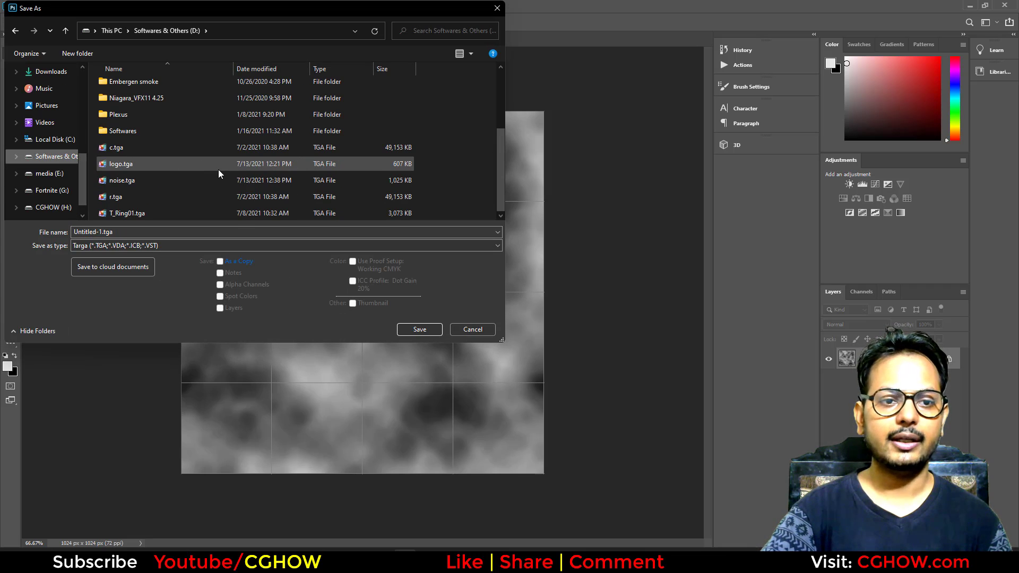
{"action": "double_click", "coordinate": [122, 180]}
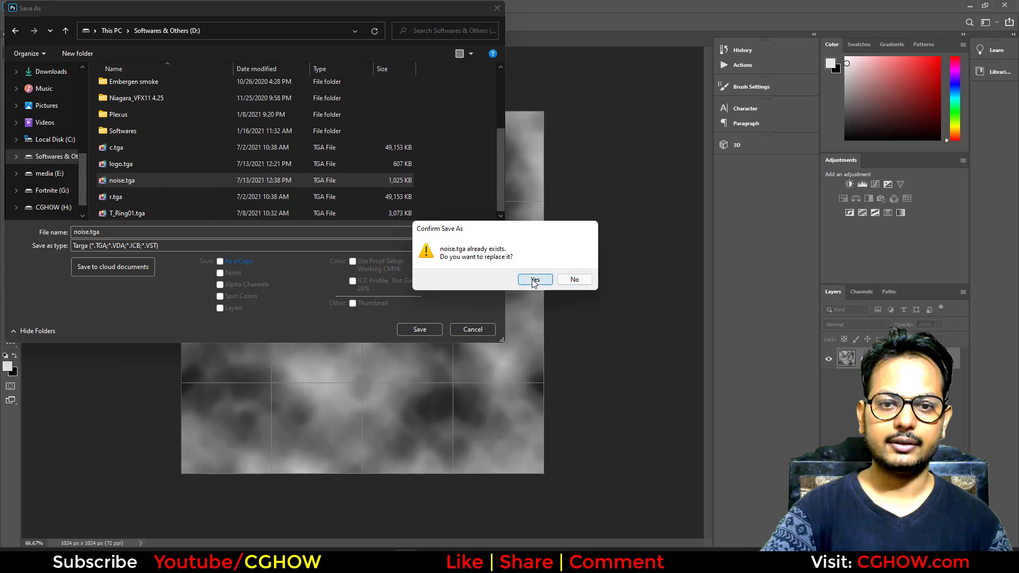
{"action": "left_click", "coordinate": [534, 280]}
Step: Switch to Unreal Engine and import noise.tga from drive D into the fx content folder
{"action": "left_click", "coordinate": [969, 5]}
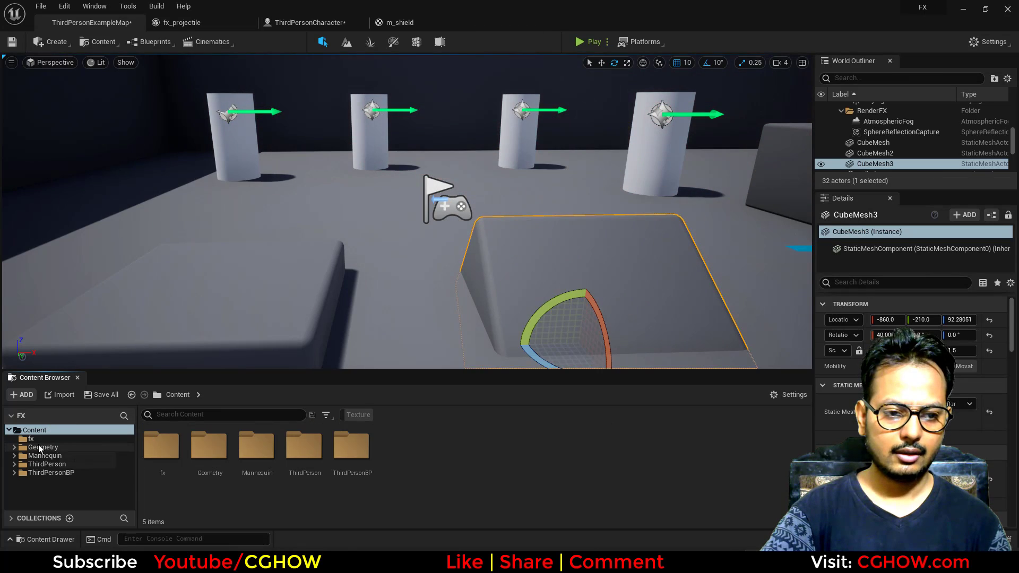
{"action": "left_click", "coordinate": [31, 438]}
{"action": "right_click", "coordinate": [513, 454]}
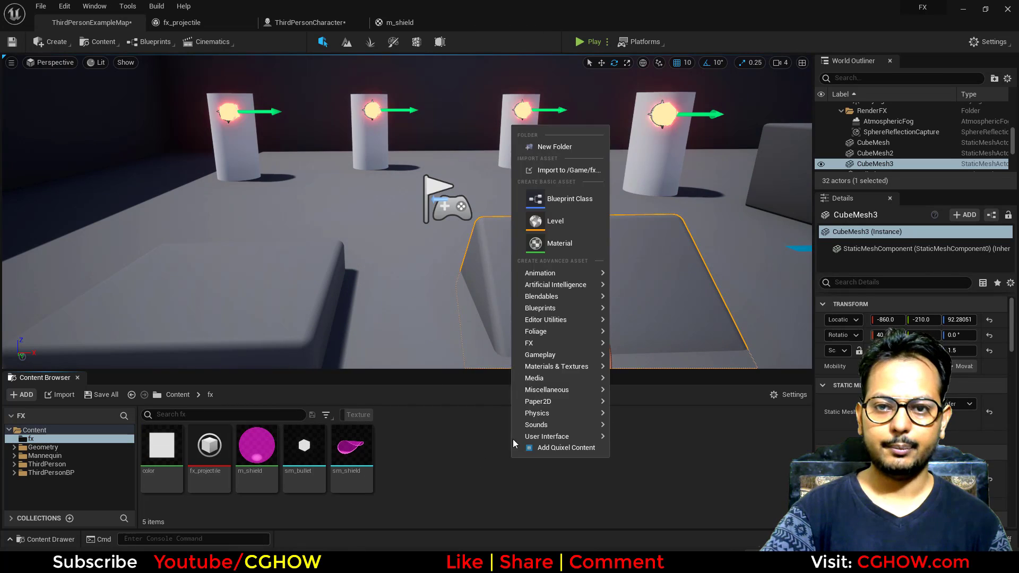
{"action": "left_click", "coordinate": [577, 175]}
{"action": "scroll", "coordinate": [159, 171], "scroll_direction": "down", "scroll_amount": 1}
{"action": "scroll", "coordinate": [57, 208], "scroll_direction": "down", "scroll_amount": 1}
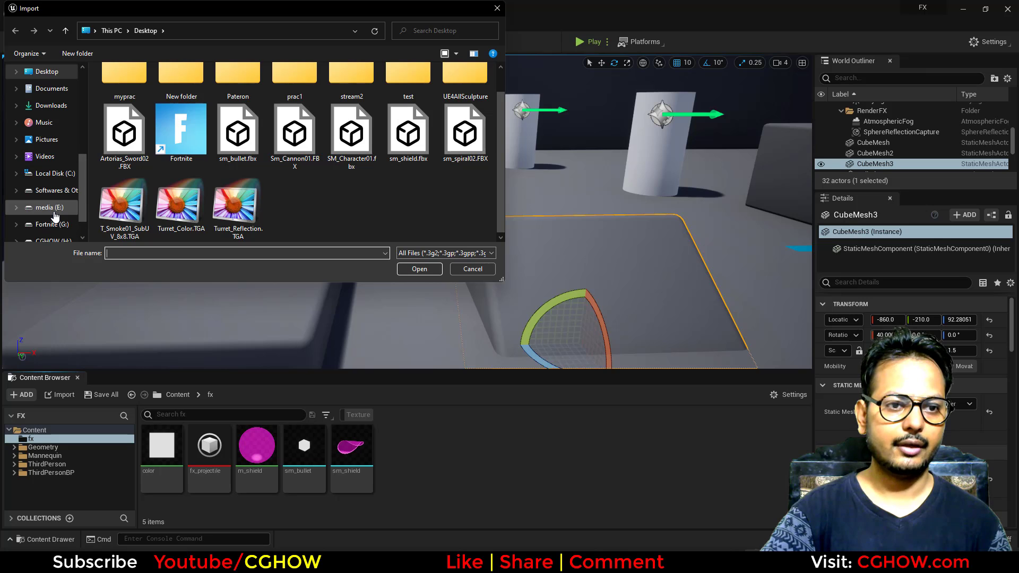
{"action": "left_click", "coordinate": [62, 191]}
{"action": "scroll", "coordinate": [160, 194], "scroll_direction": "down", "scroll_amount": 2}
{"action": "scroll", "coordinate": [149, 178], "scroll_direction": "down", "scroll_amount": 1}
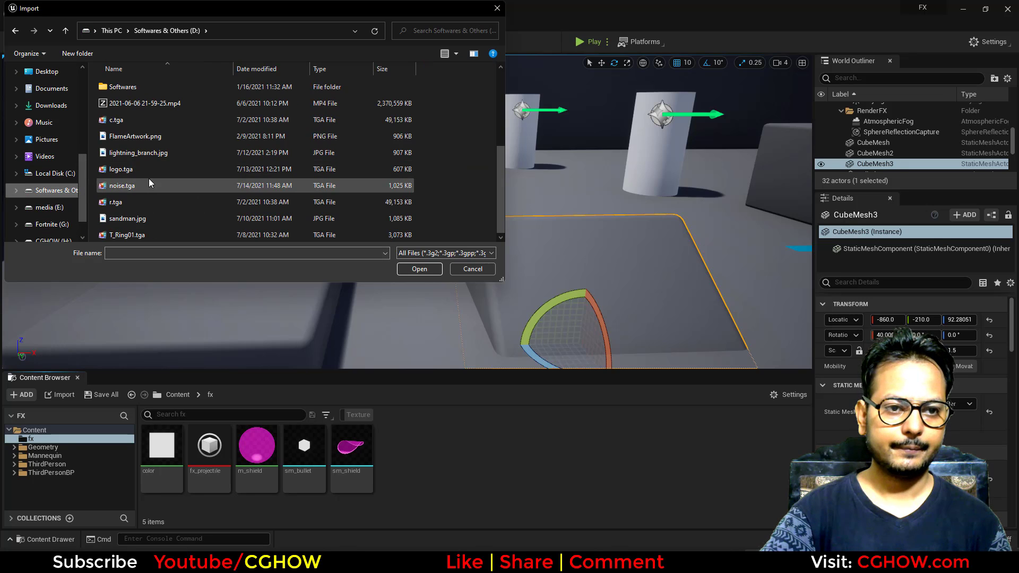
{"action": "double_click", "coordinate": [135, 185]}
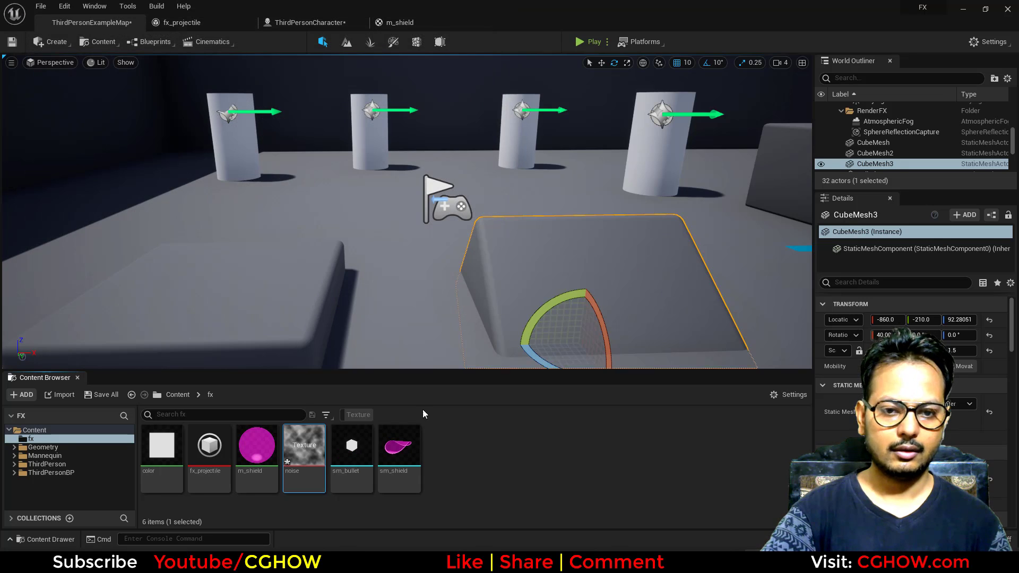
Step: Add the noise texture to the m_shield graph above the mask nodes and start previewing its Texture Sample node
{"action": "left_click_drag", "start_coordinate": [318, 456], "coordinate": [525, 266]}
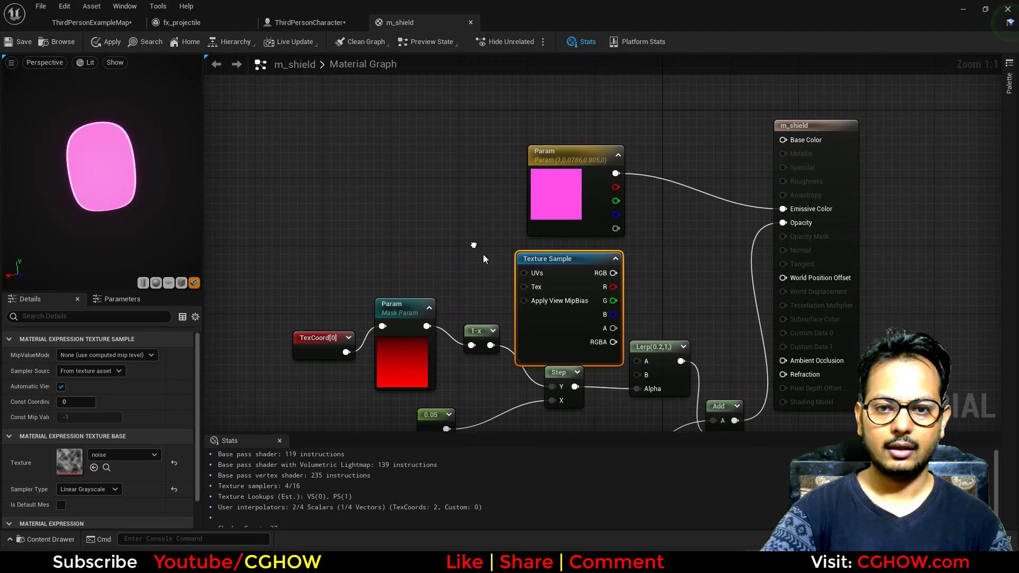
{"action": "left_click_drag", "start_coordinate": [541, 316], "coordinate": [374, 200]}
{"action": "right_click", "coordinate": [417, 149]}
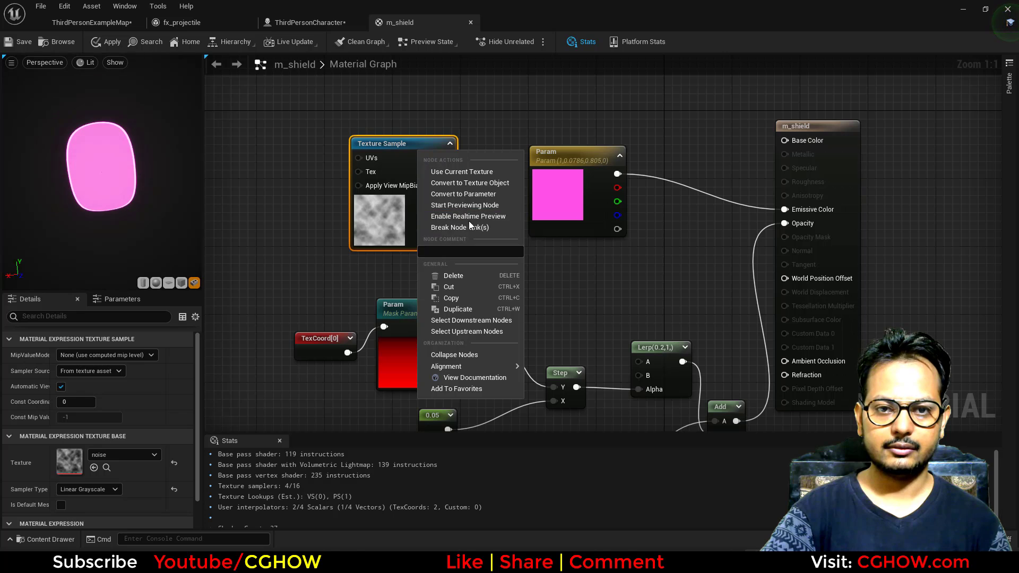
{"action": "left_click", "coordinate": [469, 206]}
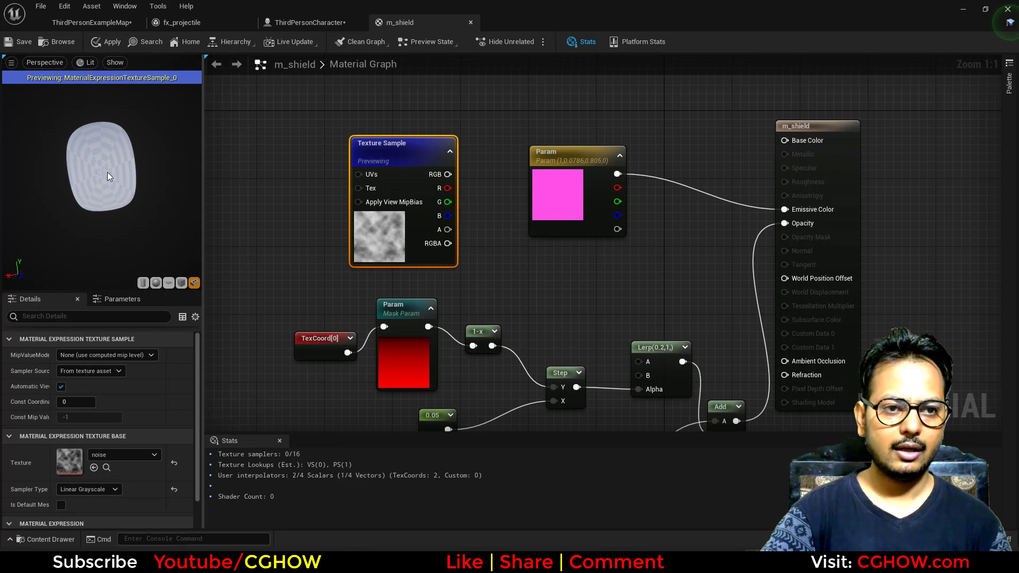
Step: Add a Panner node, connect it to the noise Texture Sample's UVs and adjust its Speed X
{"action": "right_click_drag", "start_coordinate": [270, 197], "coordinate": [427, 209]}
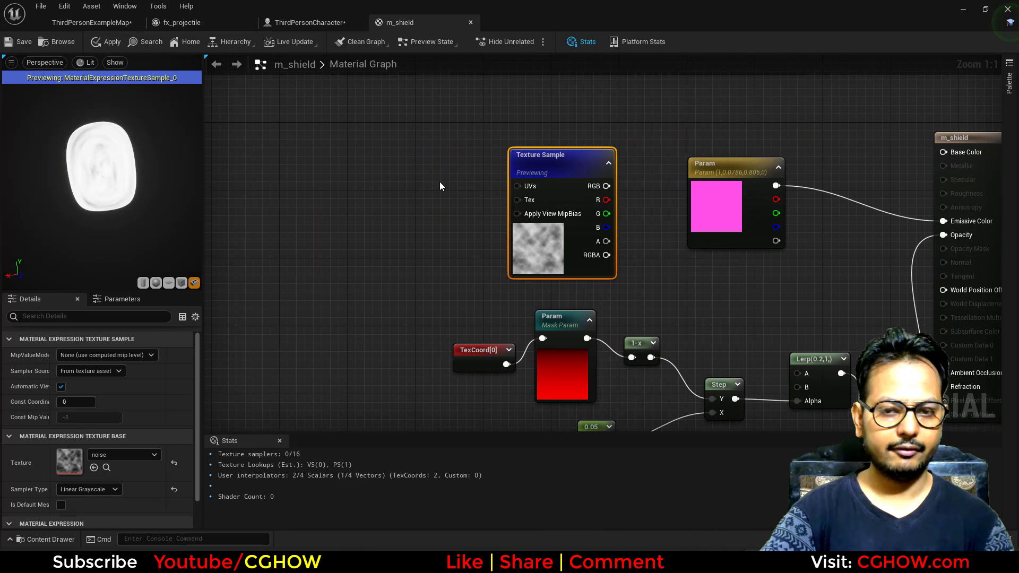
{"action": "left_click", "coordinate": [417, 149]}
{"action": "left_click_drag", "start_coordinate": [473, 166], "coordinate": [517, 186]}
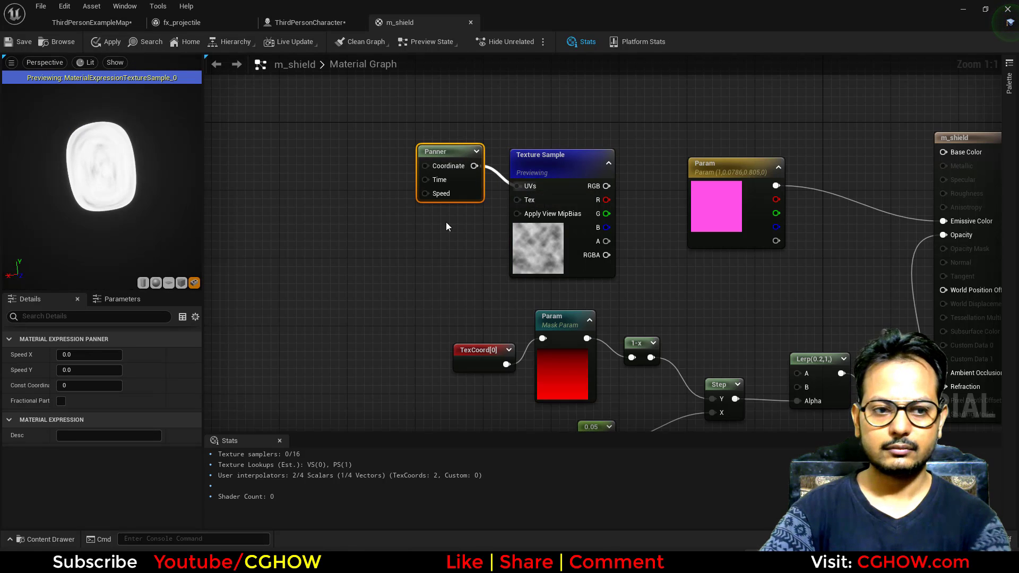
{"action": "mouse_move", "coordinate": [85, 351]}
{"action": "left_mouse_down"}
{"action": "mouse_move", "coordinate": [93, 372]}
{"action": "mouse_move", "coordinate": [73, 356]}
{"action": "left_mouse_up"}
Step: Multiply the pink colour Param by the noise texture's red channel and feed the result into Emissive Color
{"action": "left_click", "coordinate": [583, 249], "text": "ctrl"}
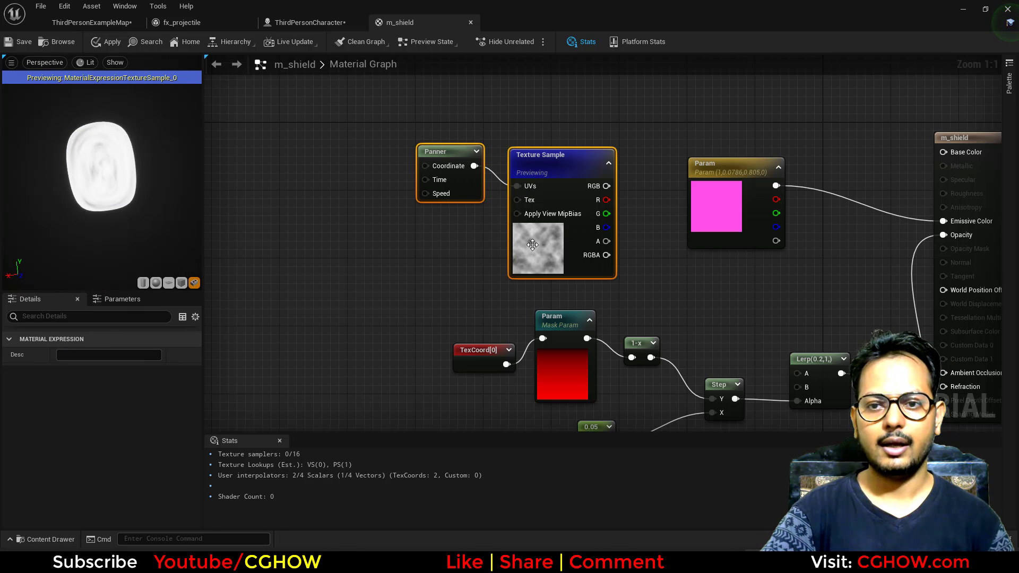
{"action": "left_click_drag", "start_coordinate": [584, 249], "coordinate": [465, 250]}
{"action": "right_click_drag", "start_coordinate": [571, 260], "coordinate": [392, 248]}
{"action": "left_click_drag", "start_coordinate": [557, 194], "coordinate": [474, 150]}
{"action": "left_click", "coordinate": [554, 161]}
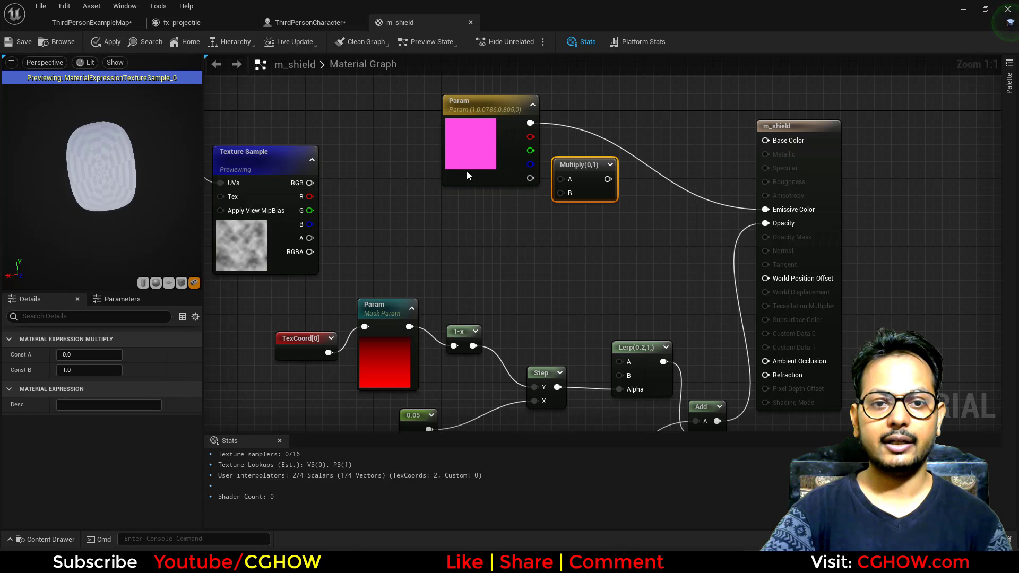
{"action": "left_click_drag", "start_coordinate": [563, 193], "coordinate": [568, 218]}
{"action": "left_click_drag", "start_coordinate": [536, 126], "coordinate": [765, 209]}
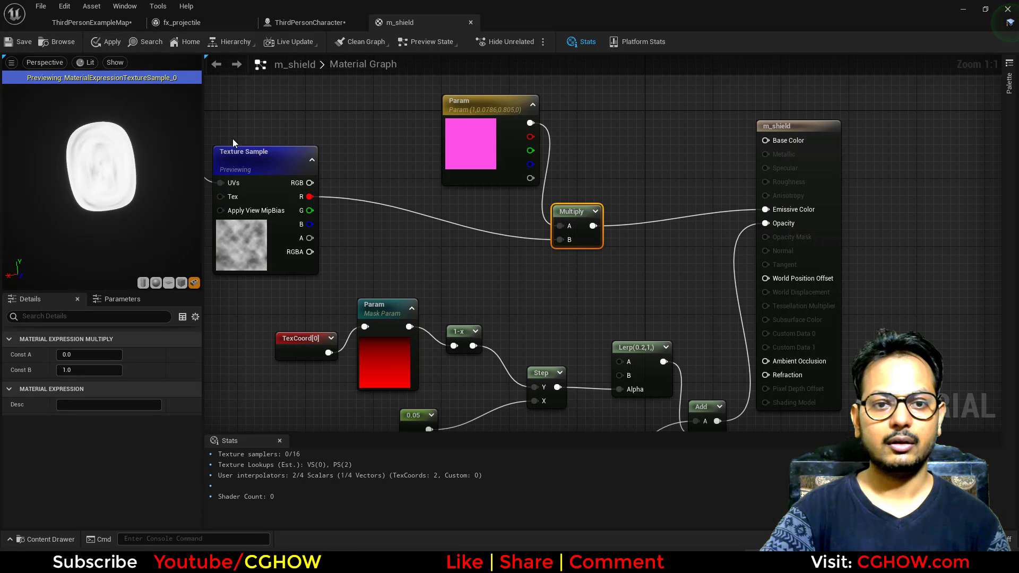
Step: Stop previewing the Texture Sample node and inspect the full shield material up close in the preview
{"action": "right_click", "coordinate": [253, 151]}
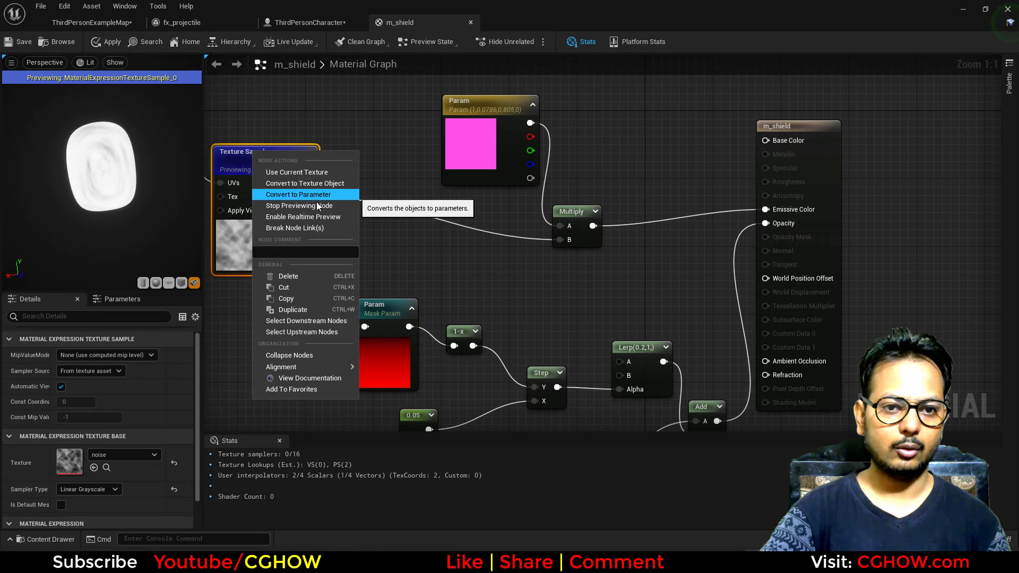
{"action": "left_click", "coordinate": [315, 205]}
{"action": "right_click_drag", "start_coordinate": [408, 257], "coordinate": [419, 240]}
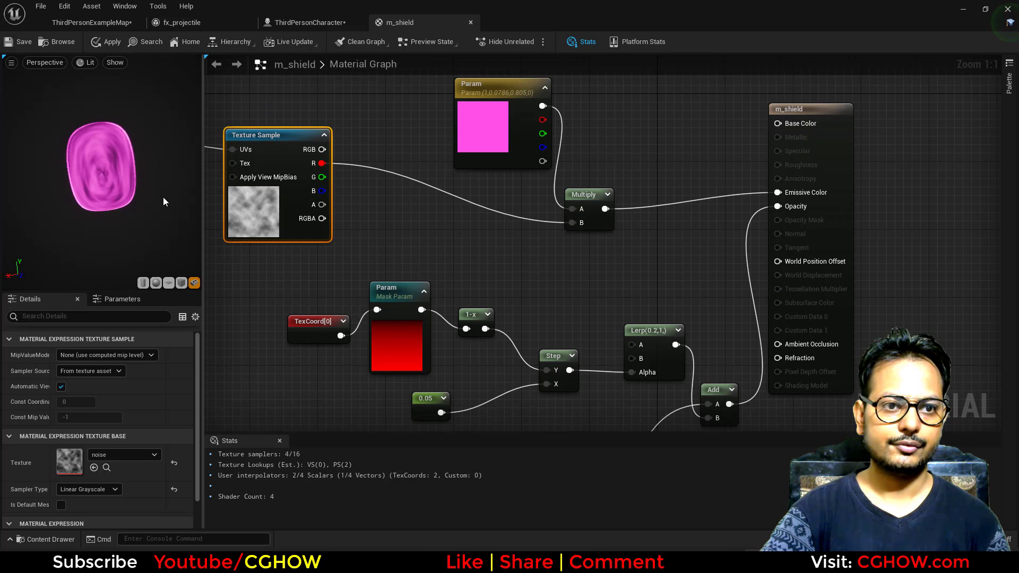
{"action": "mouse_move", "coordinate": [43, 147]}
{"action": "left_mouse_down"}
{"action": "mouse_move", "coordinate": [64, 160]}
{"action": "mouse_move", "coordinate": [43, 148]}
{"action": "left_mouse_up"}
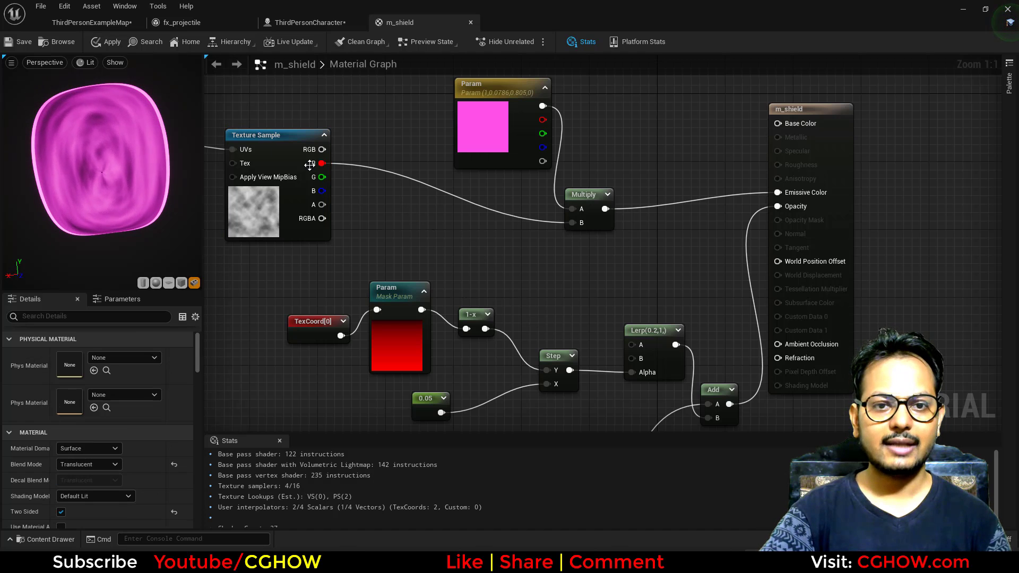
Step: Add the noise's red channel to the Step output with a new Add node and feed the sum into the Multiply's B input
{"action": "left_click", "coordinate": [374, 191]}
{"action": "left_click_drag", "start_coordinate": [322, 163], "coordinate": [387, 225]}
{"action": "left_click_drag", "start_coordinate": [568, 369], "coordinate": [571, 222]}
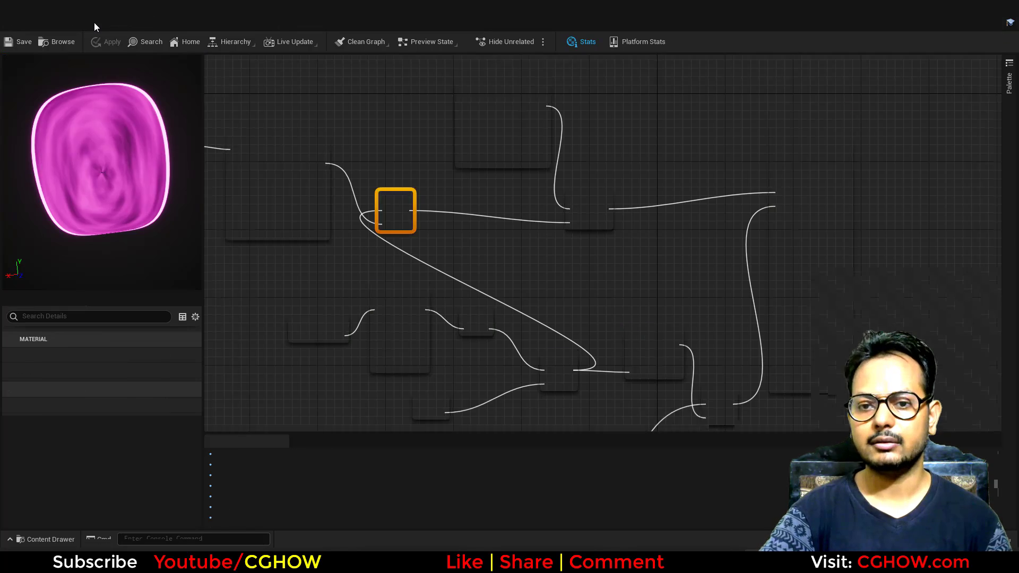
Step: Return to ThirdPersonExampleMap and play the level, running the character around to examine the shield's noise pattern and bright rim
{"action": "left_click", "coordinate": [94, 22]}
{"action": "left_click", "coordinate": [593, 42]}
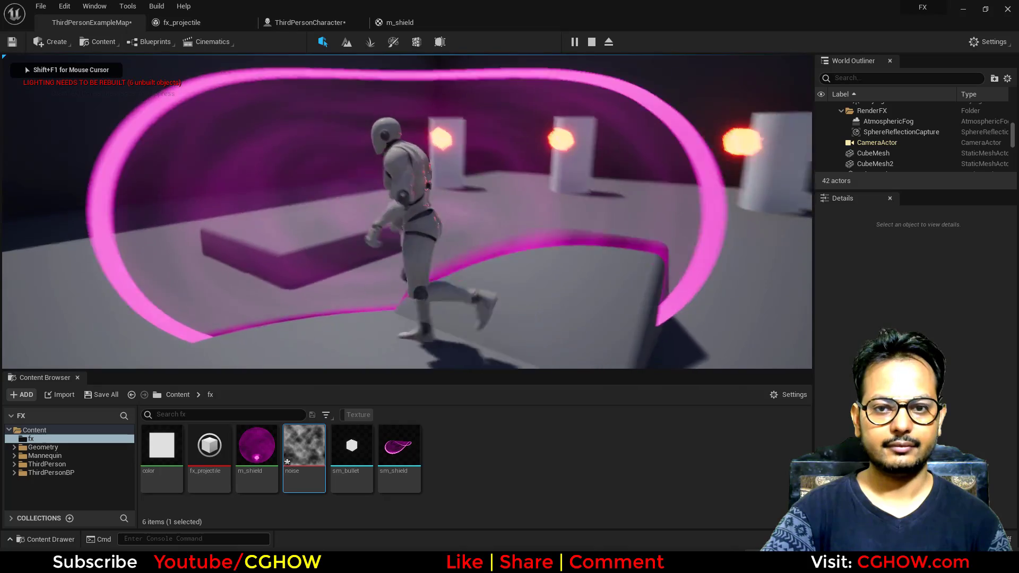
{"action": "key", "text": "s"}
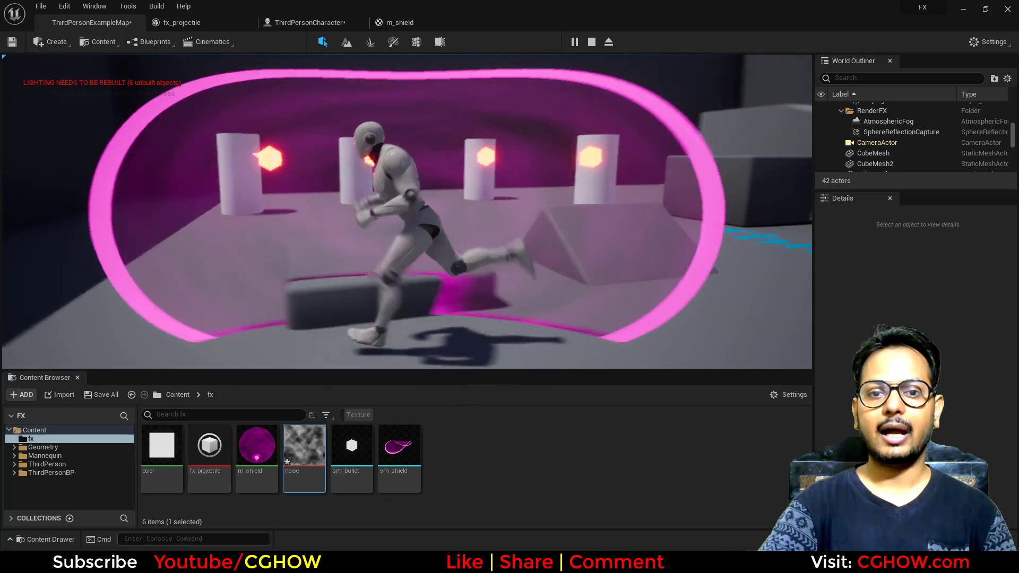
{"action": "key", "text": "s"}
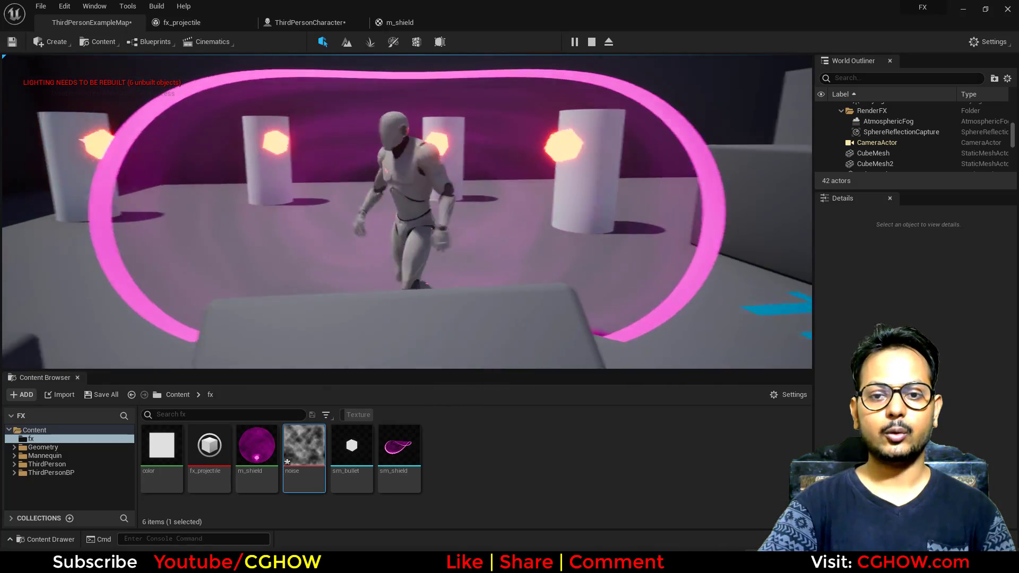